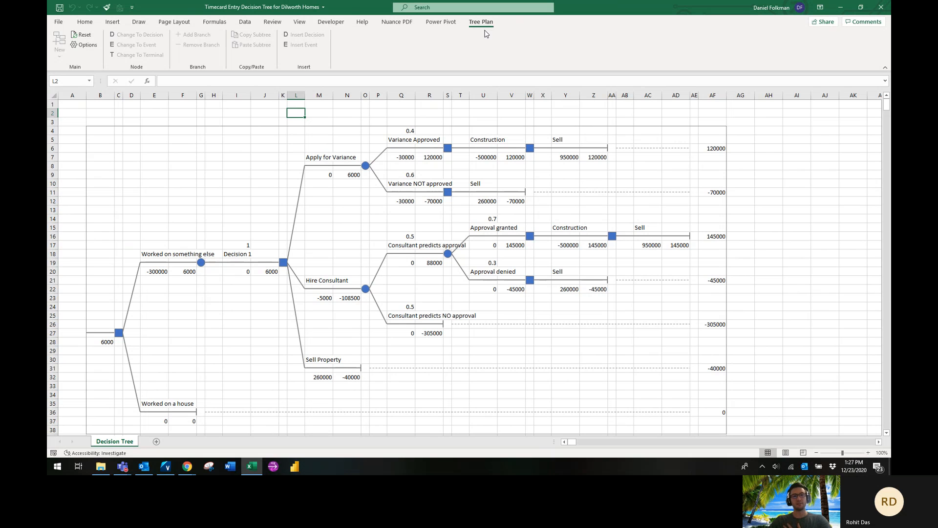
- Look at the BYTreePlan add-in file in the BUSN6251 course folder in File Explorer, and return to the Excel workbook
left_click(230, 156)
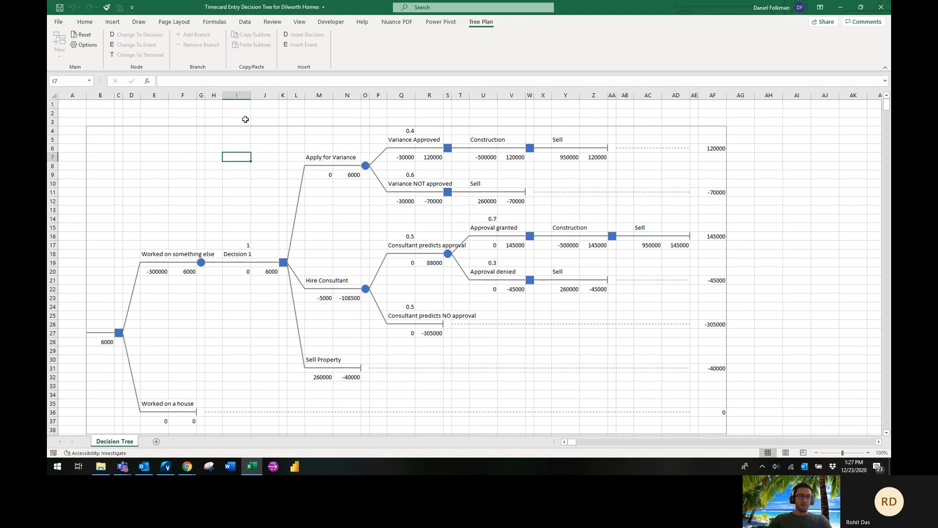
left_click(249, 114)
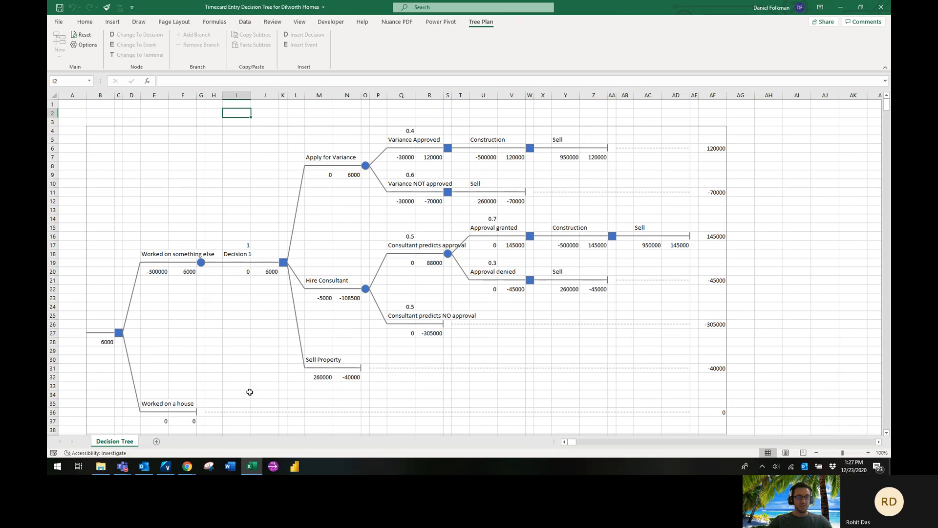
left_click(101, 467)
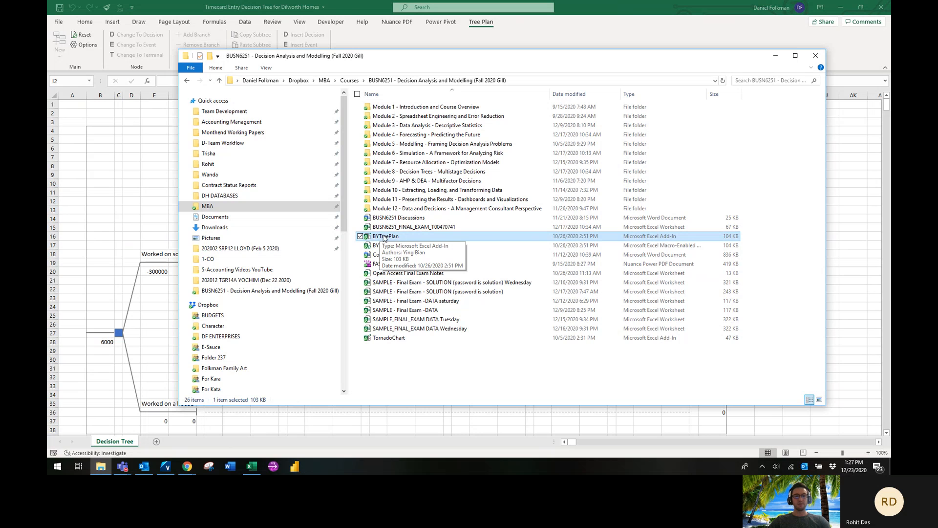
left_click(147, 180)
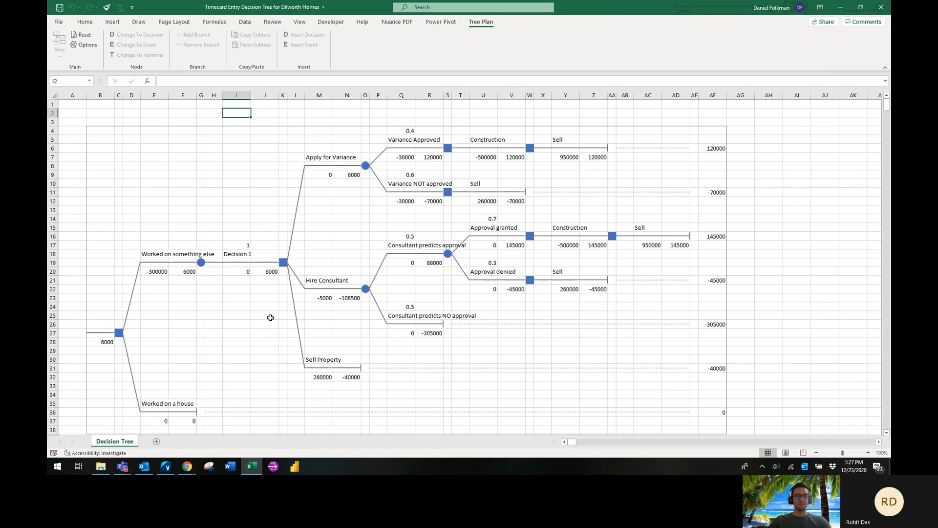
- Clear the existing decision tree from the worksheet and create a new Tree Plan tree with 2 branches
left_click(198, 142)
scroll(232, 210, "down", 1)
scroll(232, 211, "up", 1)
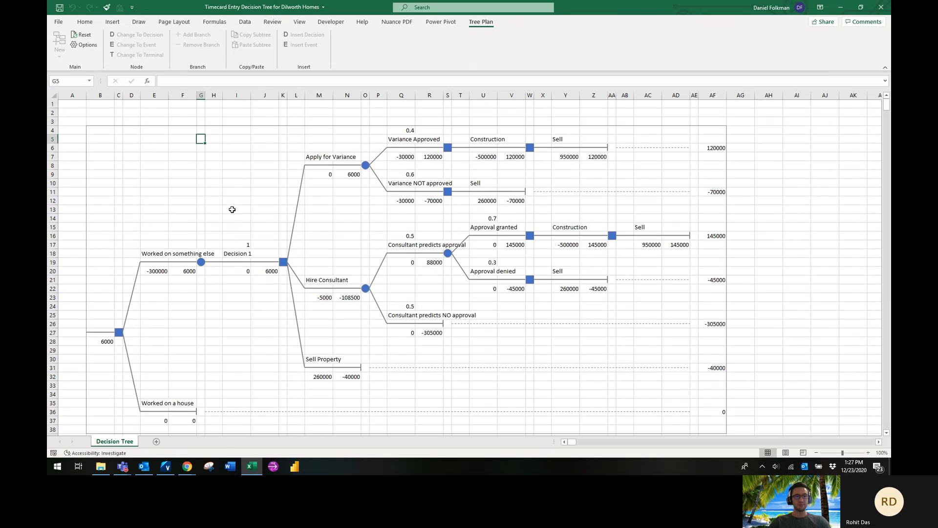
left_click(303, 153)
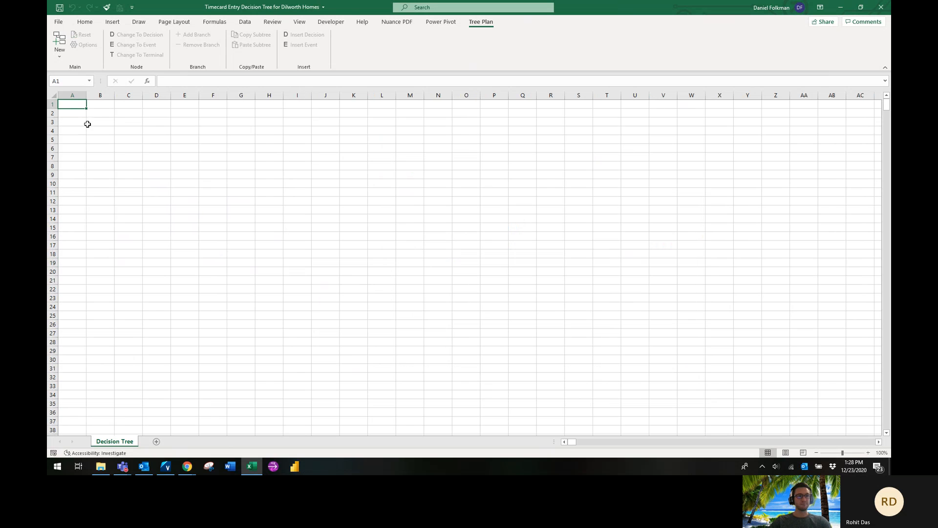
left_click(64, 47)
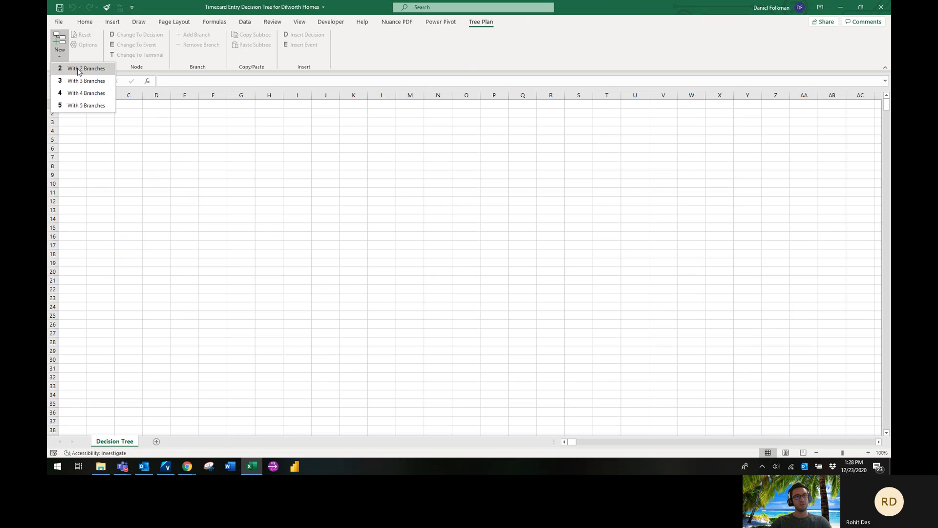
left_click(78, 69)
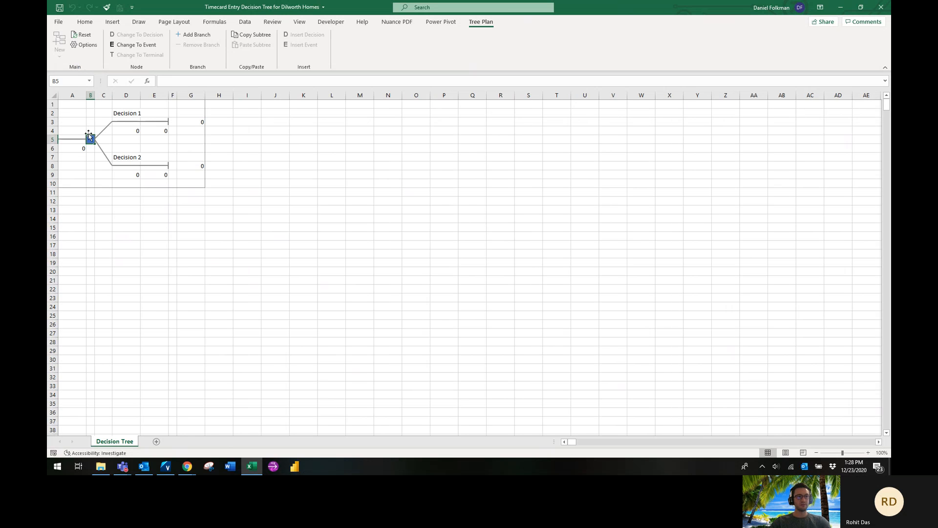
- Label the new tree's first branch "Worked on something else"
left_click(128, 114)
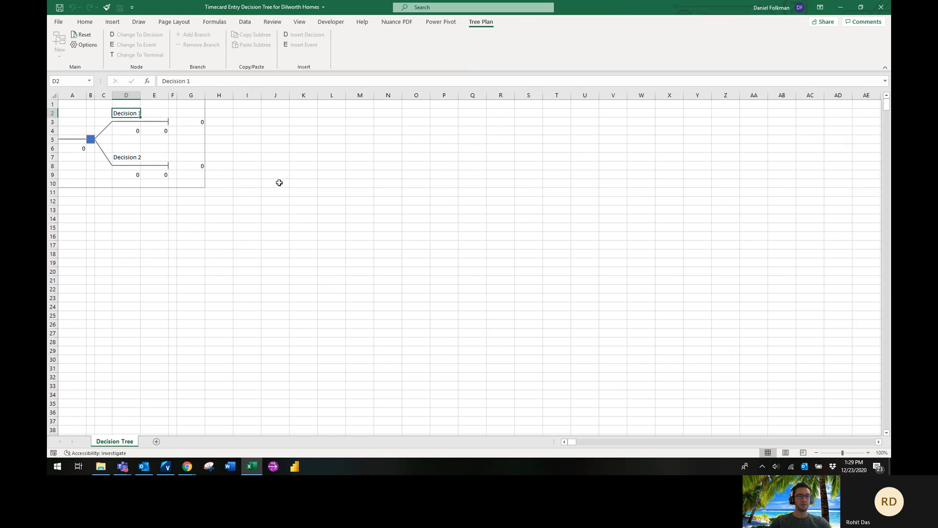
type("Work")
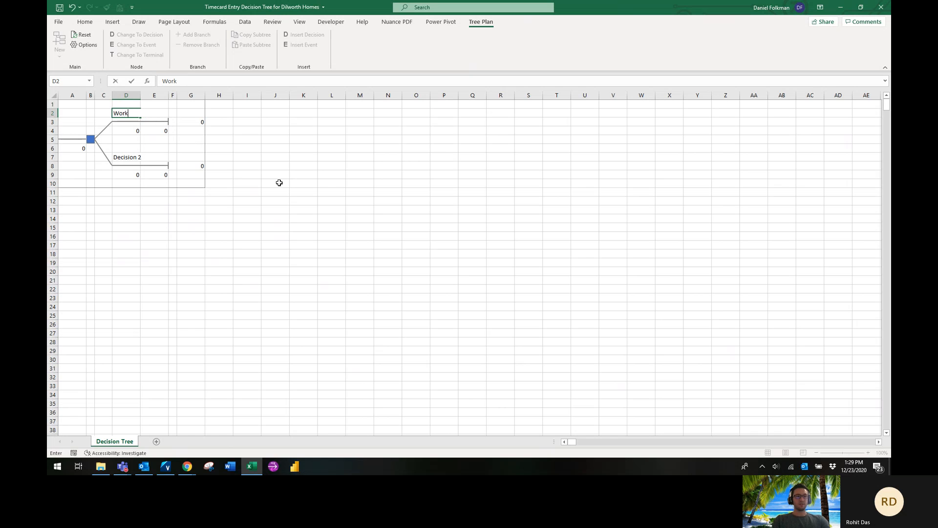
type("ed on somethi")
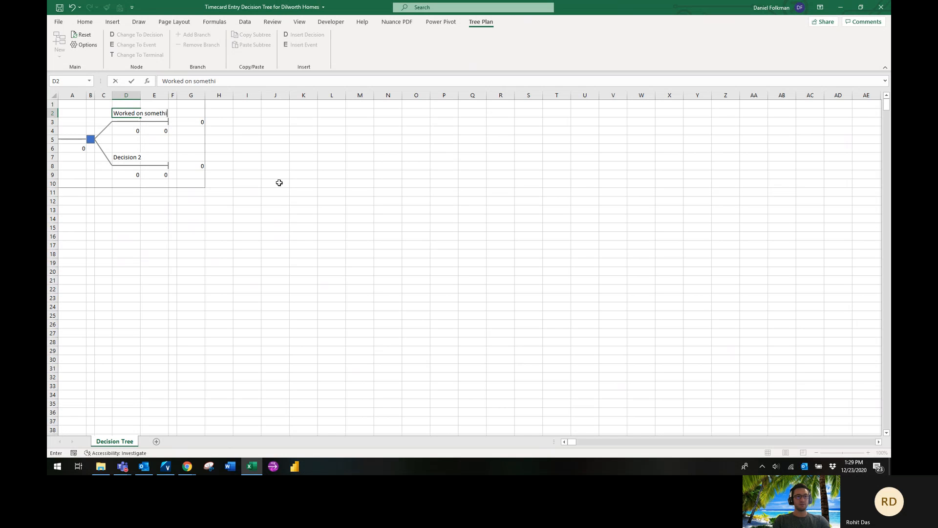
type("ng e lse")
key("Return")
- Label the tree's second branch "Worked on a house"
key("Down")
key("Down")
key("Down")
key("Down")
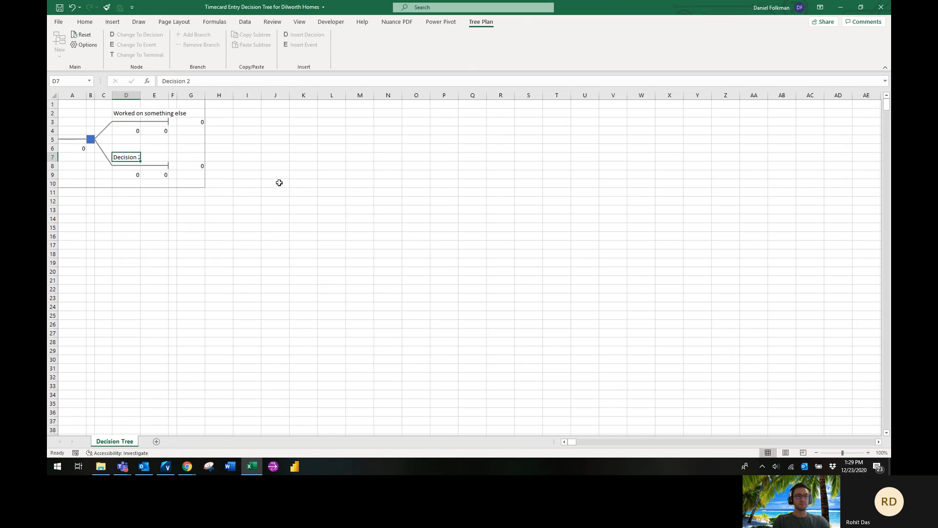
type("Worked o")
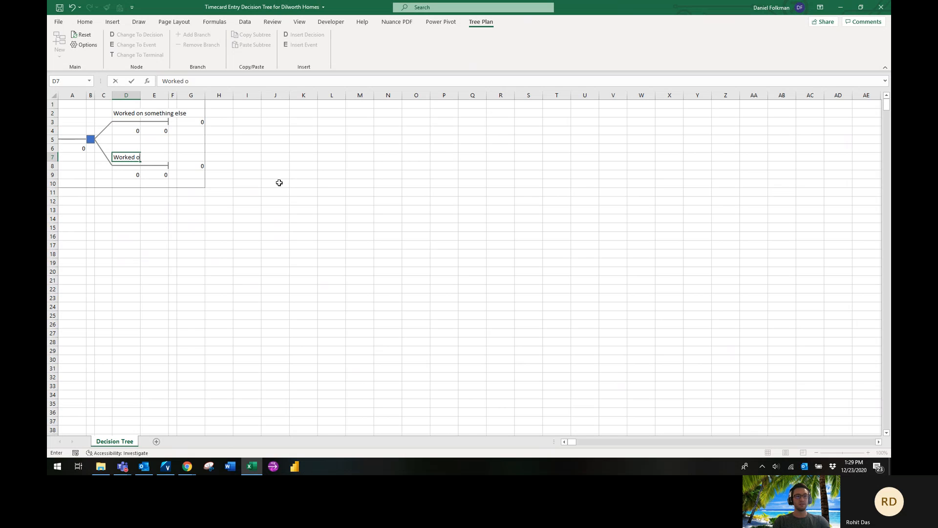
type("n a house")
key("Tab")
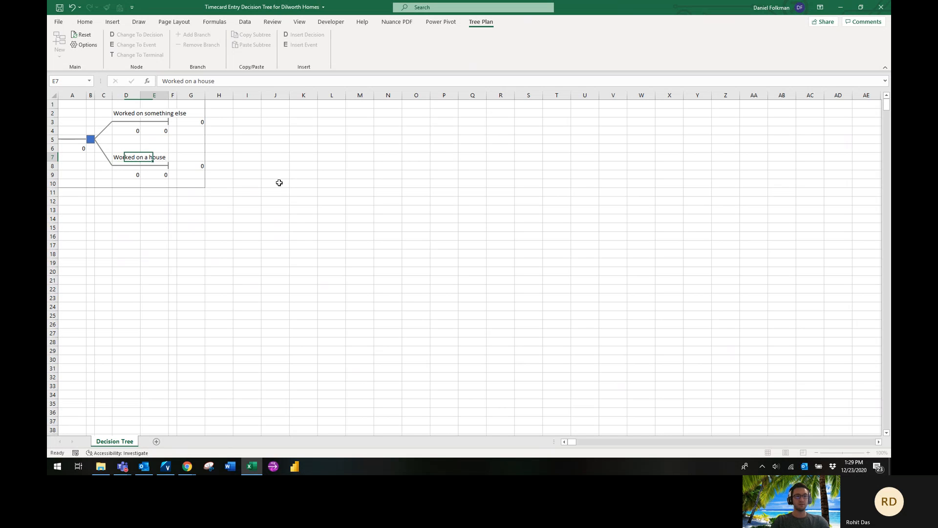
- Change the end node of the "Worked on something else" branch to a decision with 2 branches
left_click(173, 123)
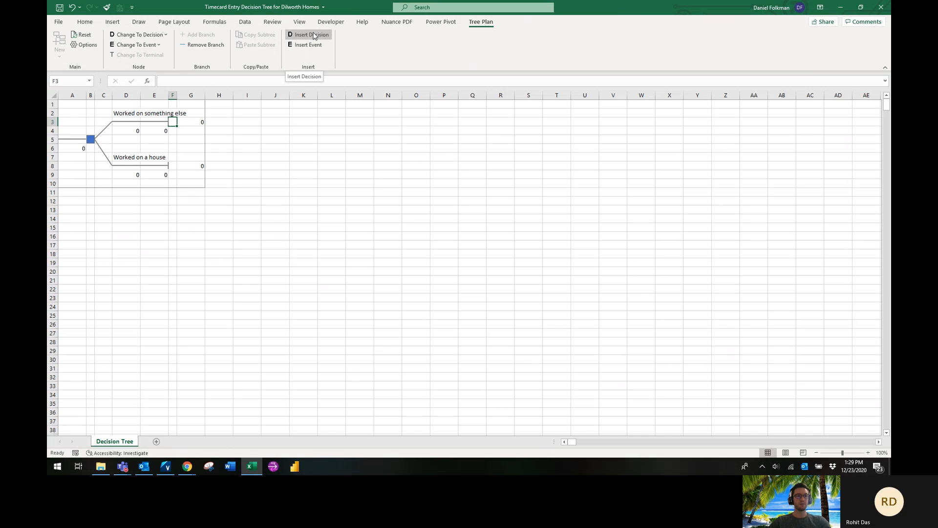
left_click(151, 36)
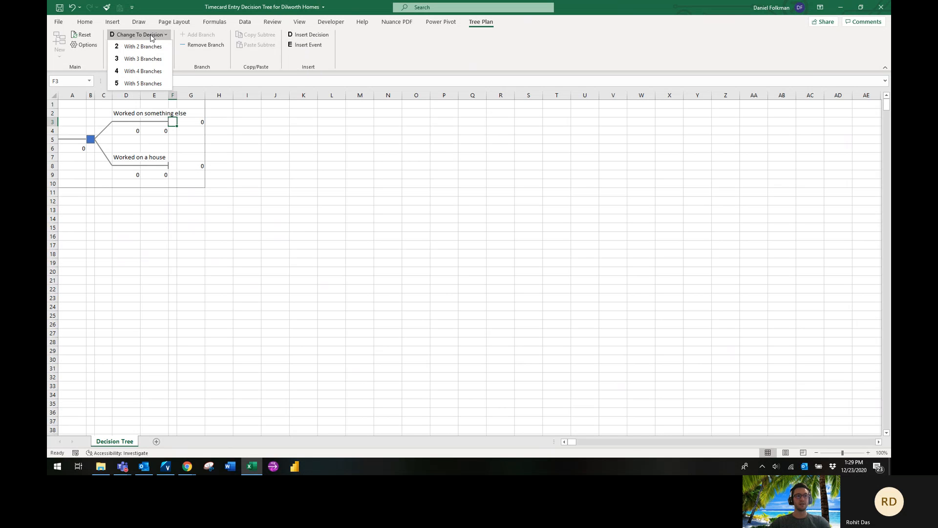
left_click(143, 47)
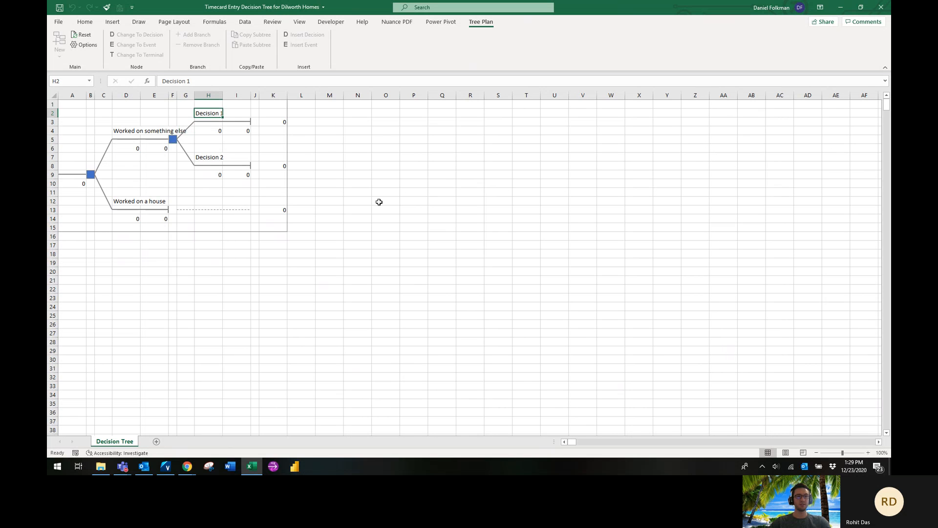
- Label the first branch after "Worked on something else" as "Did work for another company"
type("Did wor")
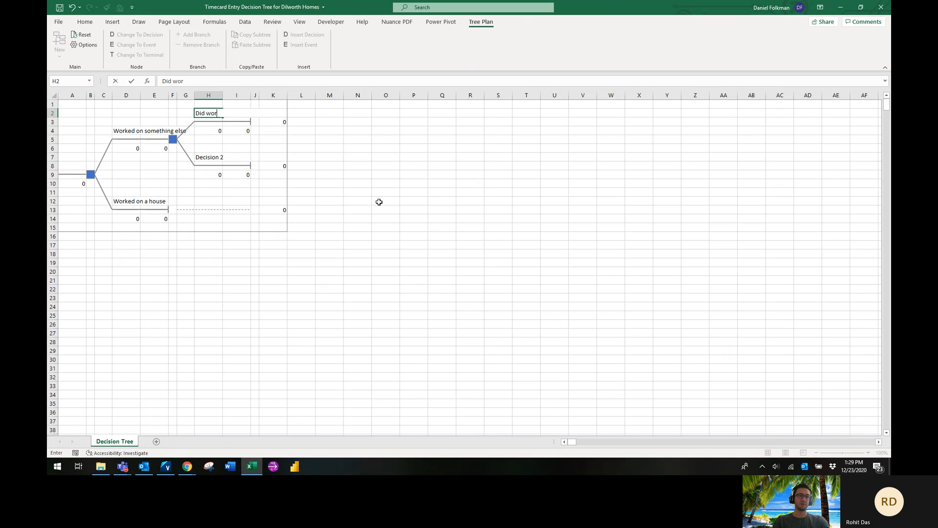
type("k for a")
key("BackSpace")
type("for another company")
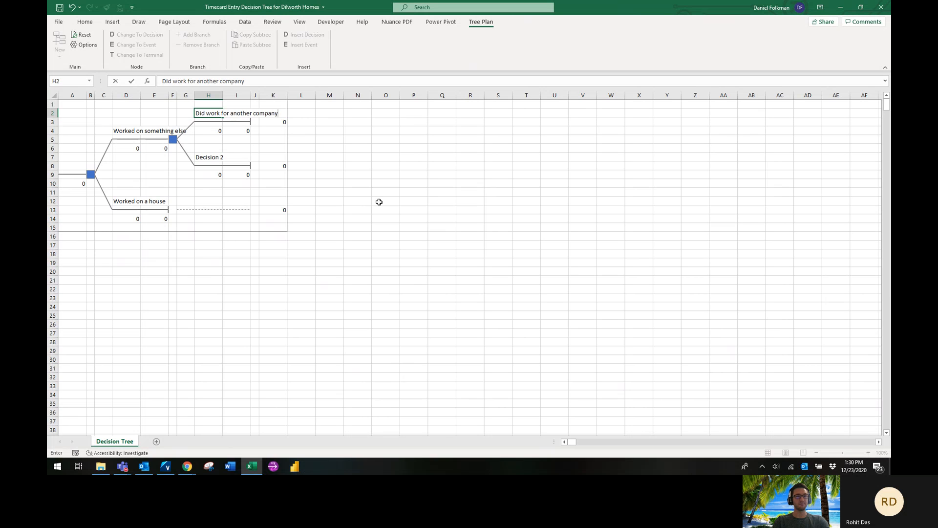
key("Return")
- Label the second branch after "Worked on something else" as "Spent time on something else"
key("Down")
key("Down")
key("Down")
key("Down")
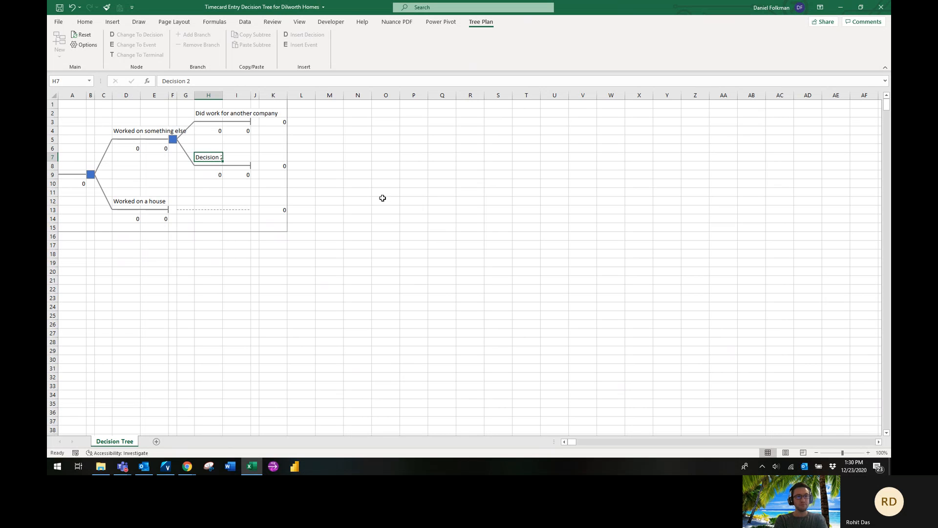
type("Spent")
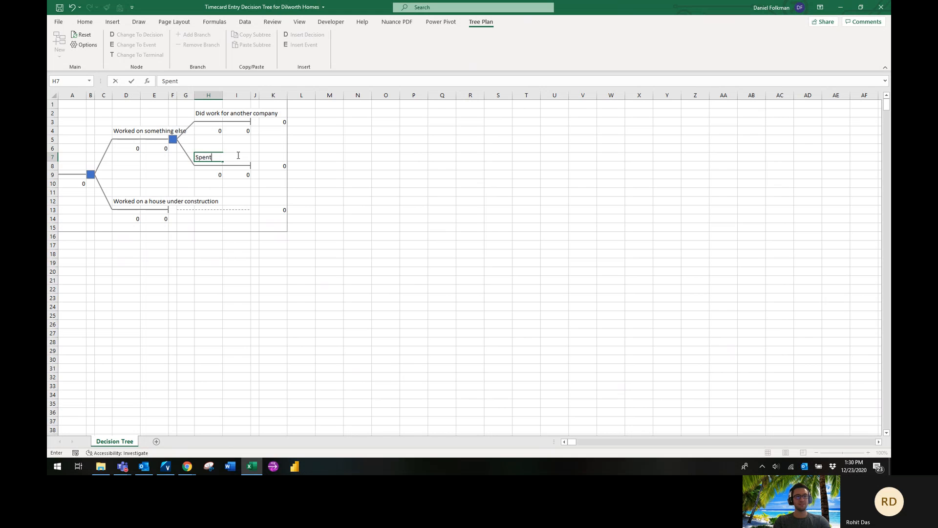
type(" time on something else")
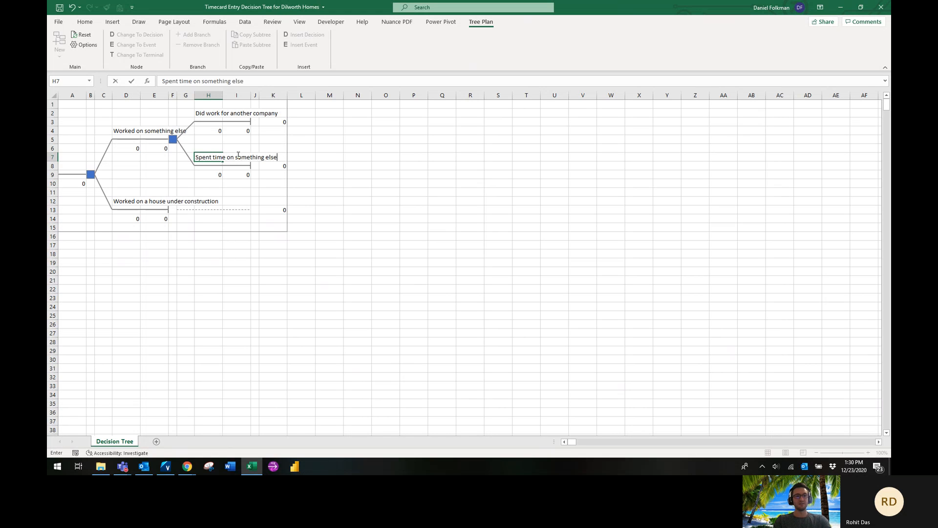
key("Return")
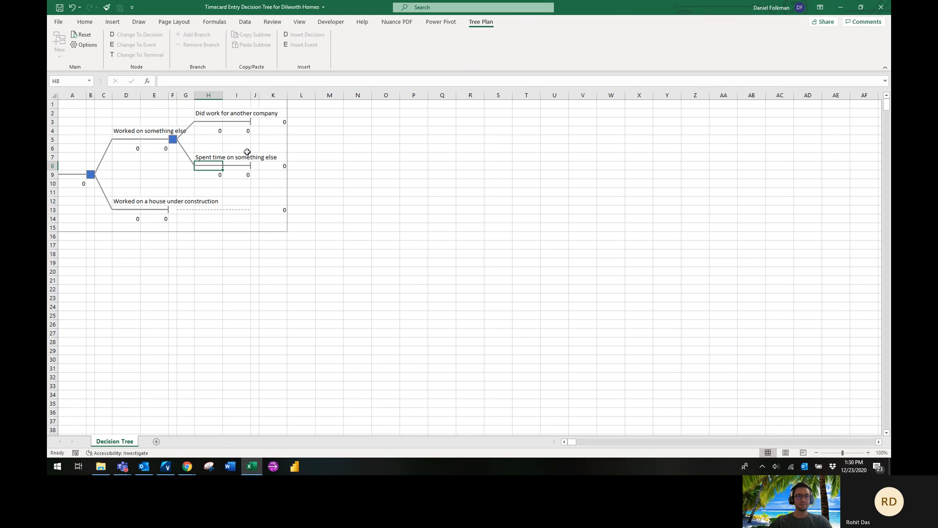
- Change the end node of "Did work for another company" to a decision with 2 branches and label the first "Code to the IC. Job"
left_click(255, 122)
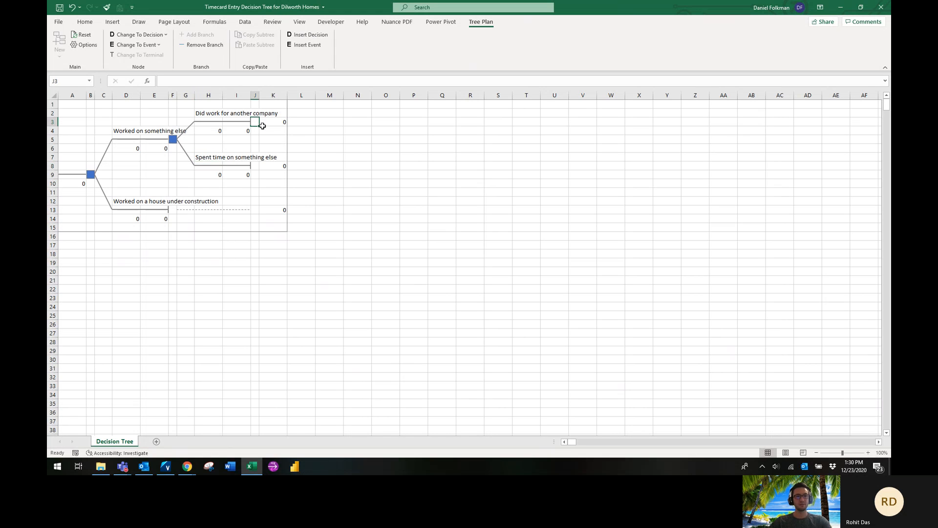
left_click(166, 35)
left_click(149, 47)
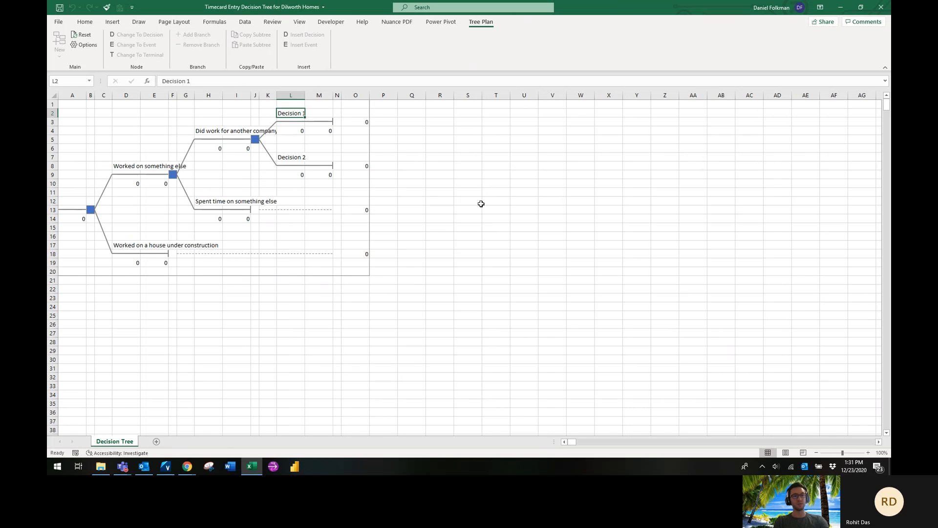
type("Code t")
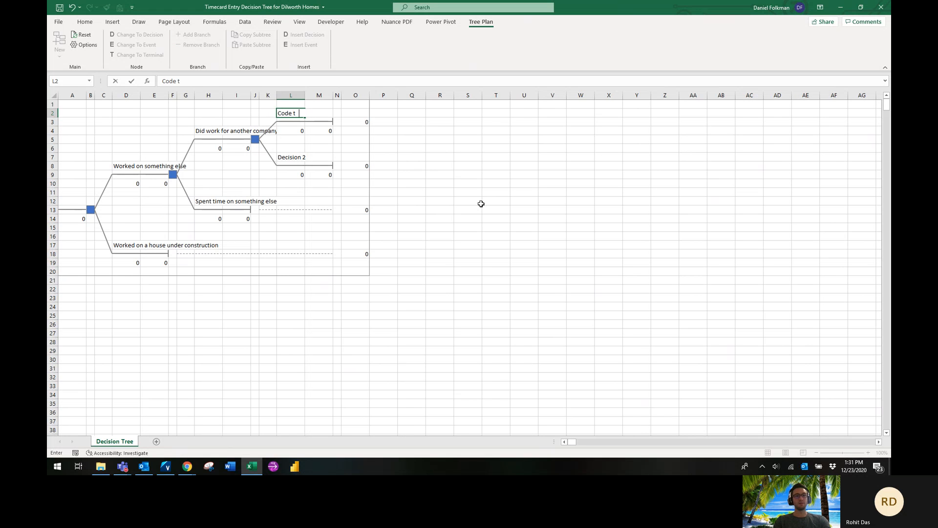
type("o the IC. Job")
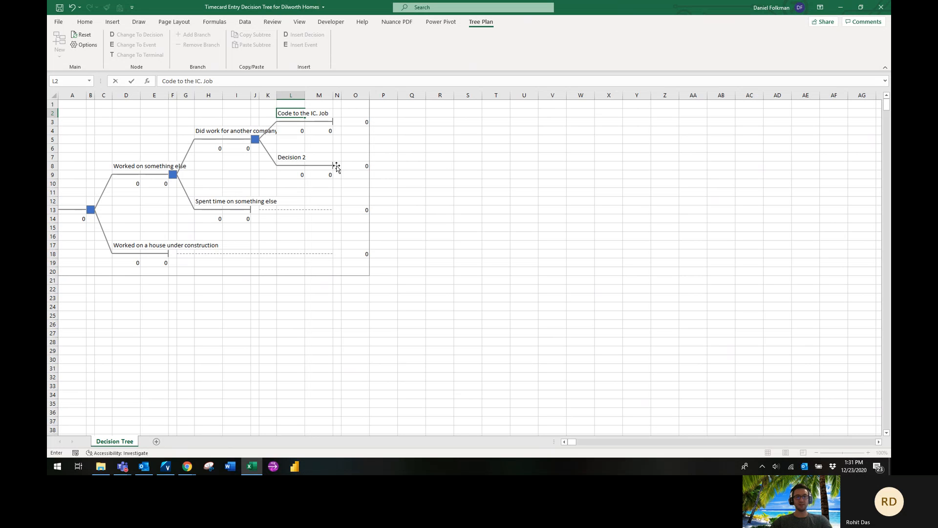
- Remove the unused Decision 2 branch below "Code to the IC. Job"
left_click(337, 166)
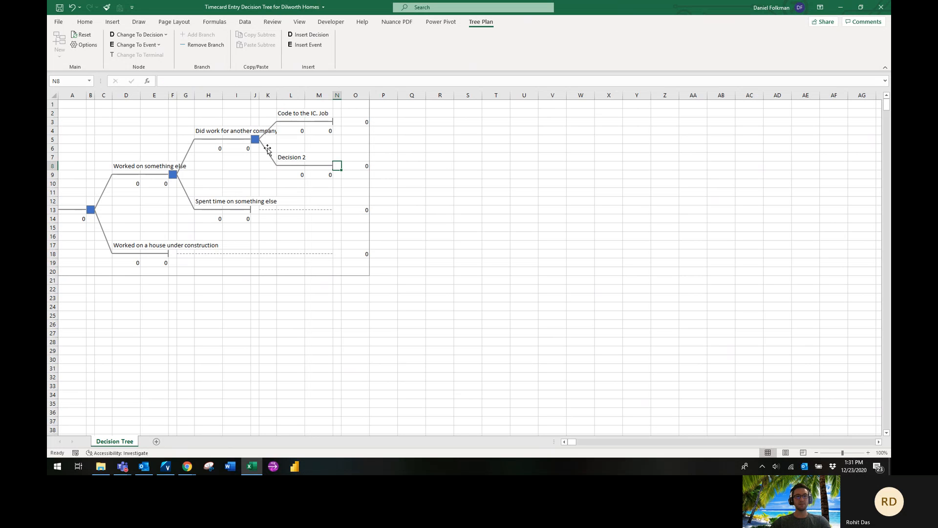
left_click(210, 46)
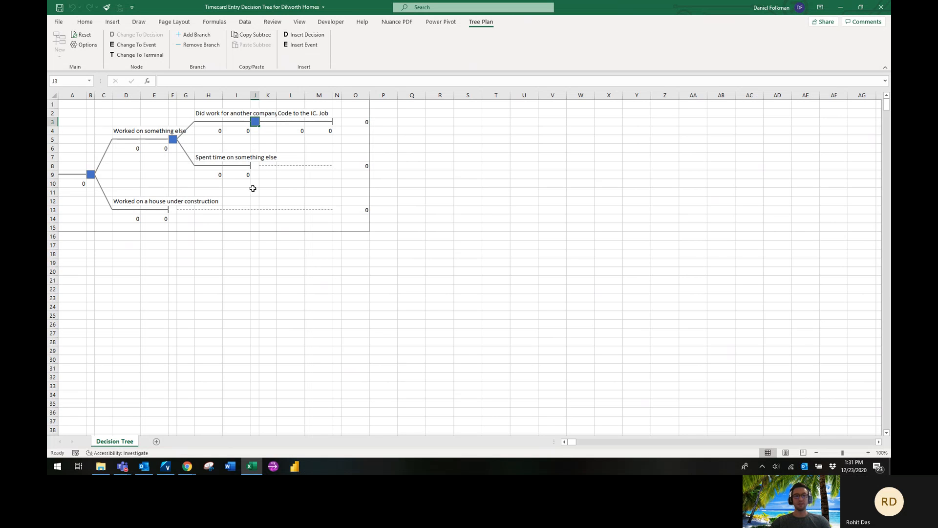
left_click(411, 149)
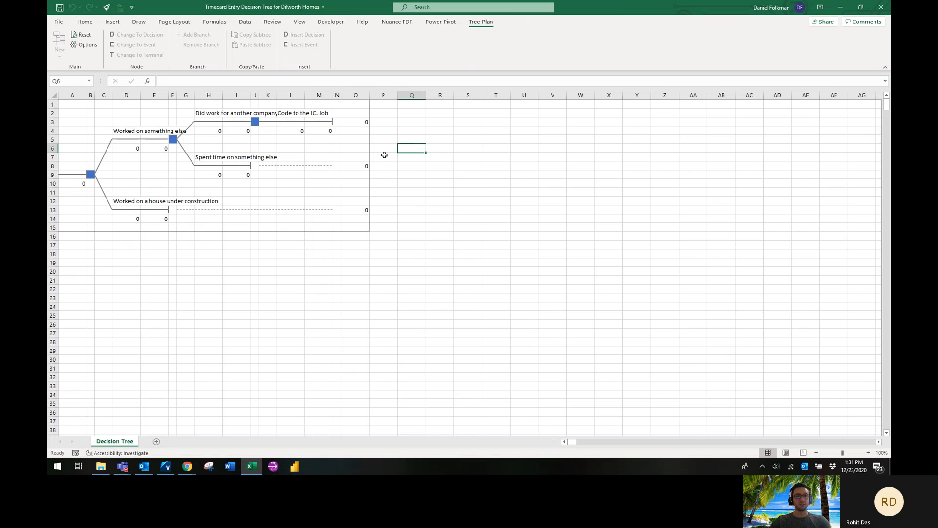
- Change the end node of the "Spent time on something else" branch to a decision with 2 branches
left_click(255, 165)
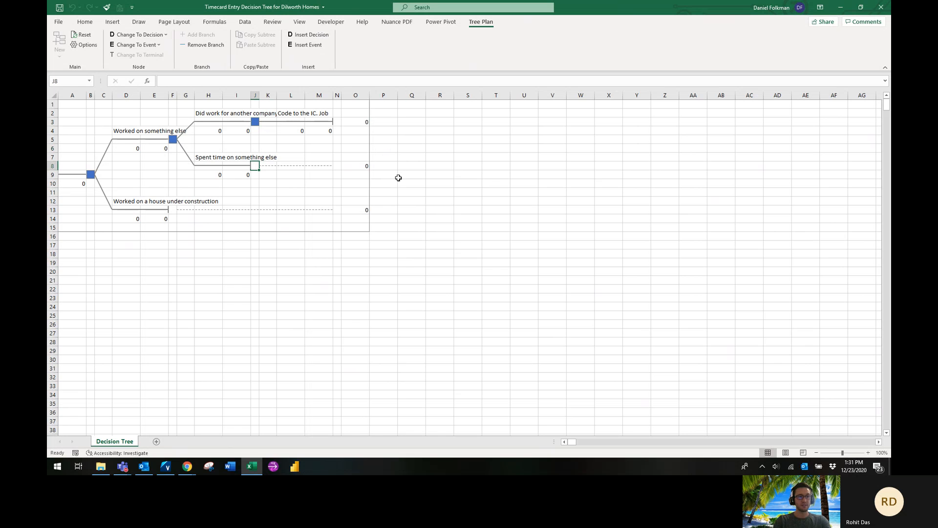
left_click(143, 34)
left_click(141, 51)
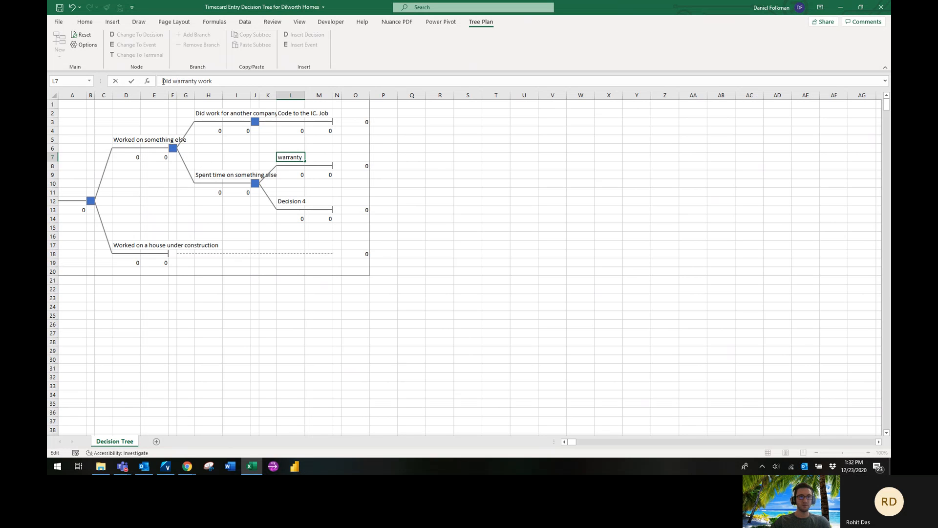
- Complete the label of the first branch after "Spent time on something else" as "Did warranty related work"
left_click(198, 80)
type("related")
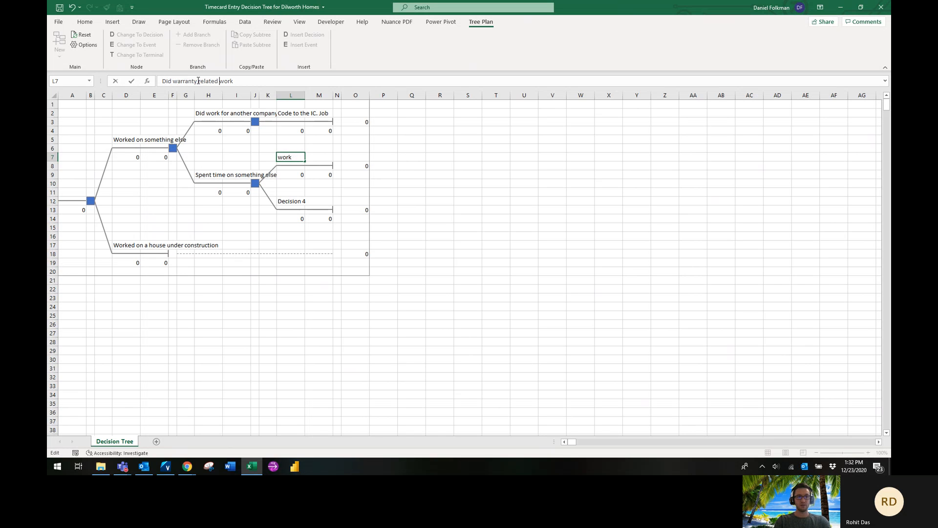
key("Return")
- Label the second branch after "Spent time on something else" as "Did repairs"
key("Down")
key("Down")
key("Down")
key("Down")
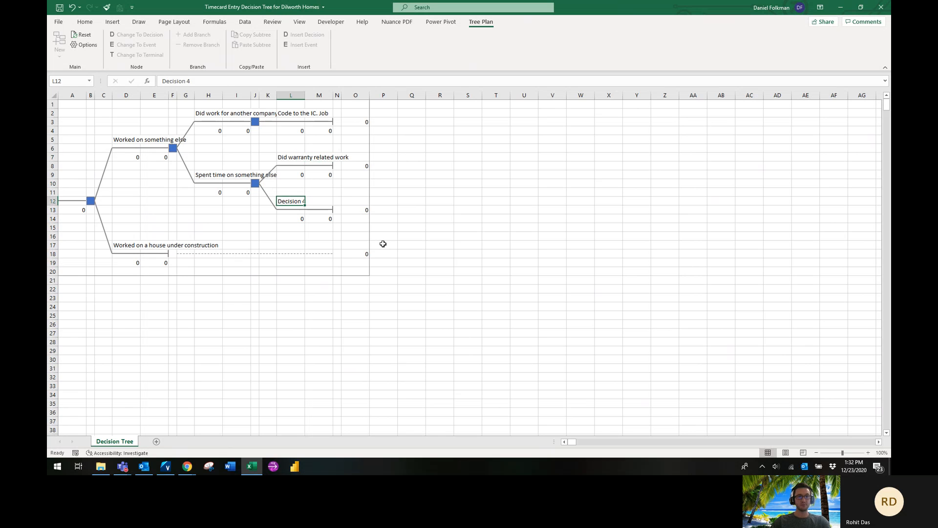
type("Did repairs")
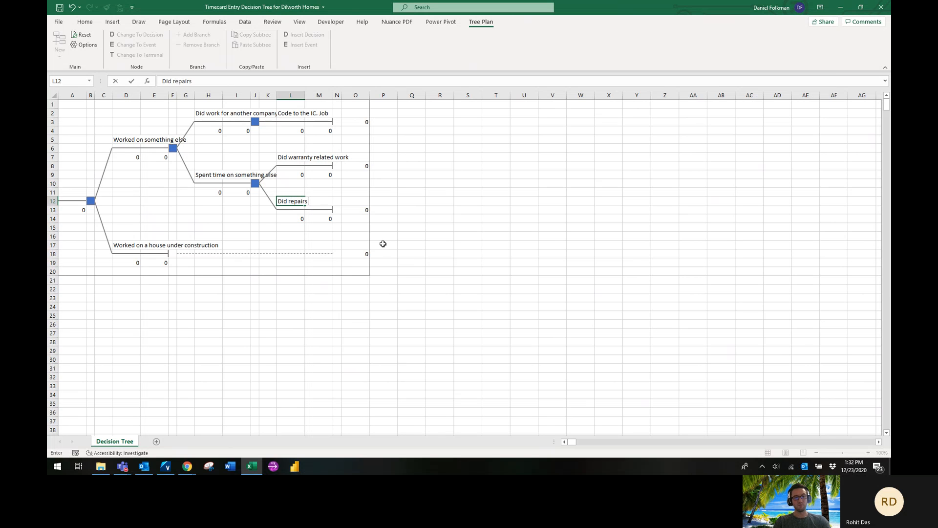
key("Return")
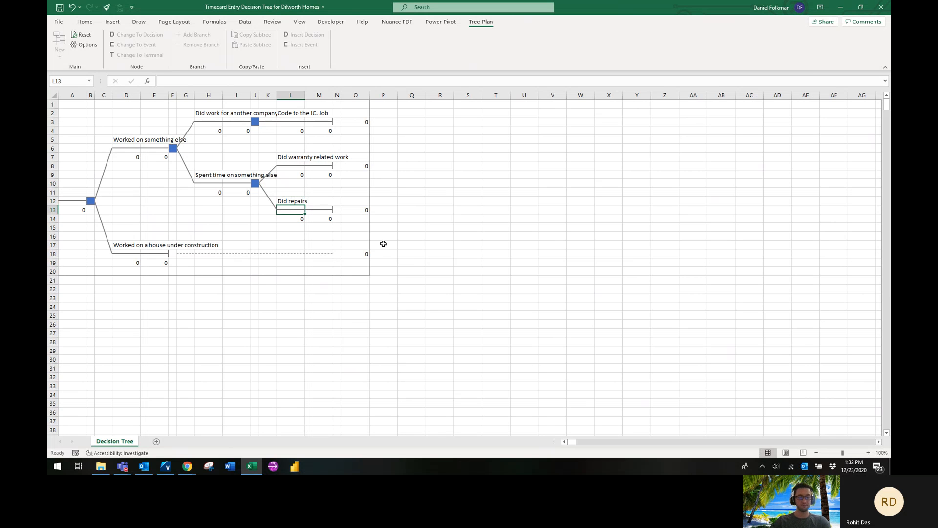
- Try inserting a decision at the end of the "Did warranty related work" branch, and remove the resulting extra branch
left_click(267, 184)
left_click(337, 167)
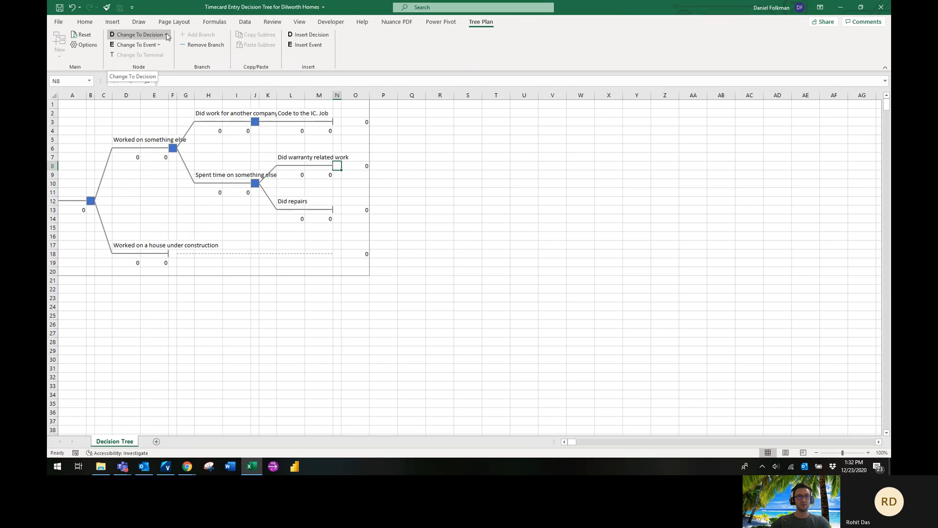
left_click(310, 34)
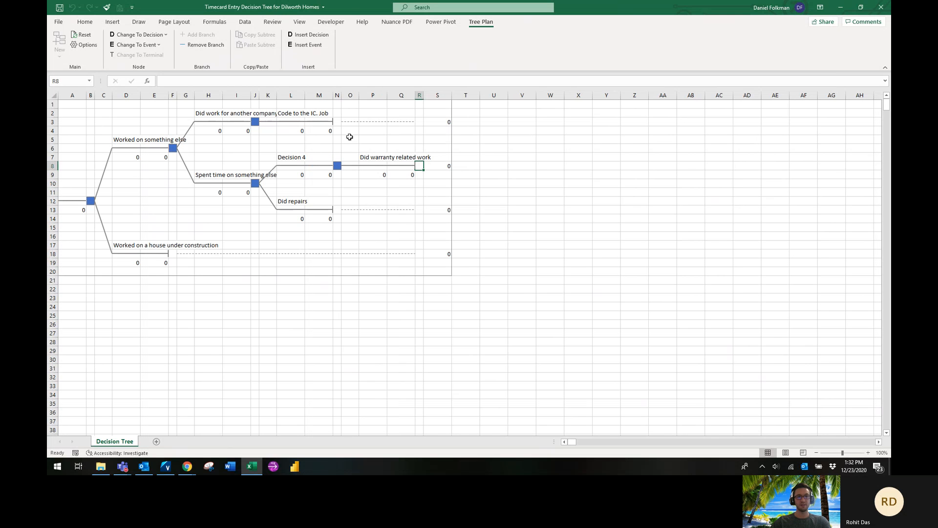
left_click(205, 48)
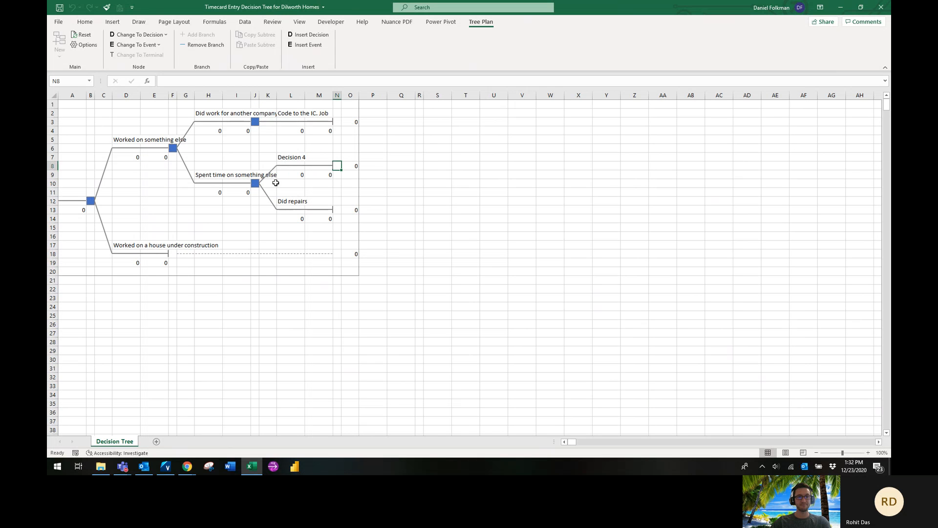
- Add a third branch to the decision node after "Spent time on something else"
left_click(261, 184)
left_click(256, 183)
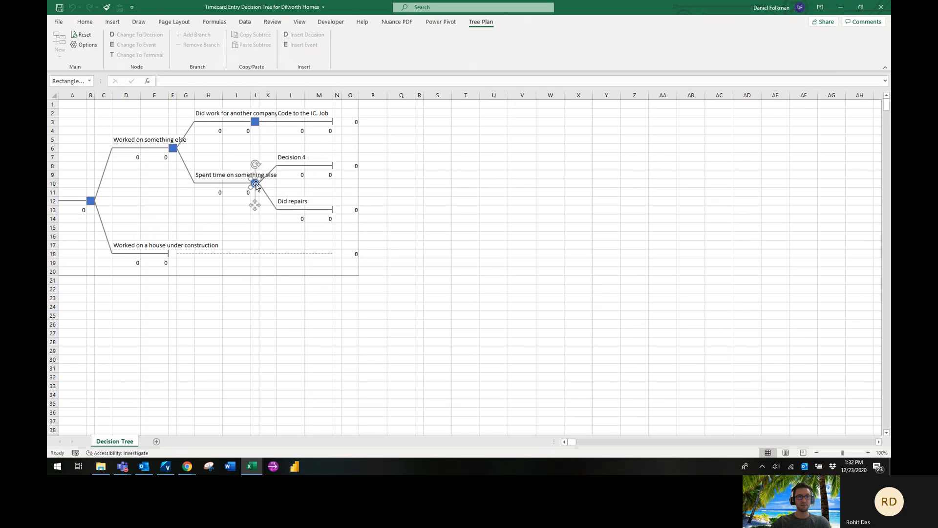
left_click(255, 185)
left_click(266, 222)
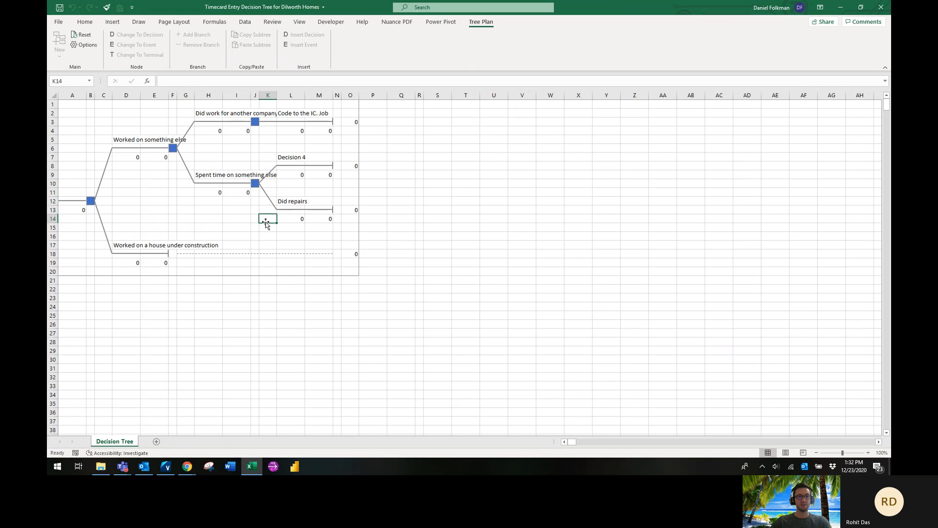
key("Left")
key("Up")
key("Up")
key("Up")
key("Up")
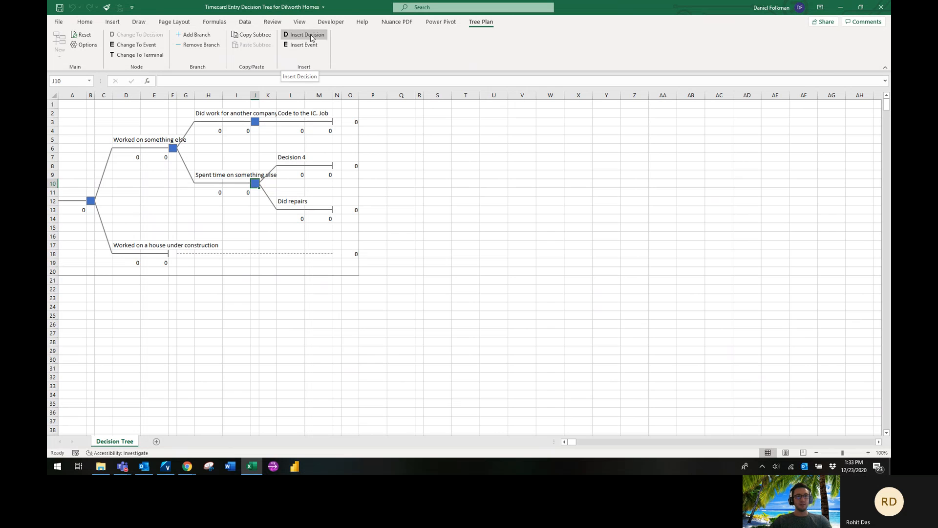
left_click(191, 34)
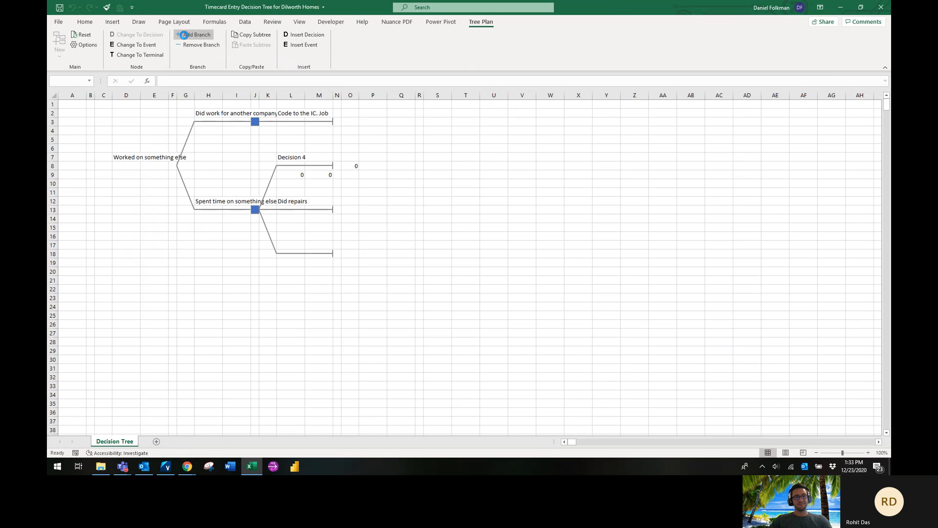
- Label the first branch after "Spent time on something else" as "Did warranty work"
left_click(294, 156)
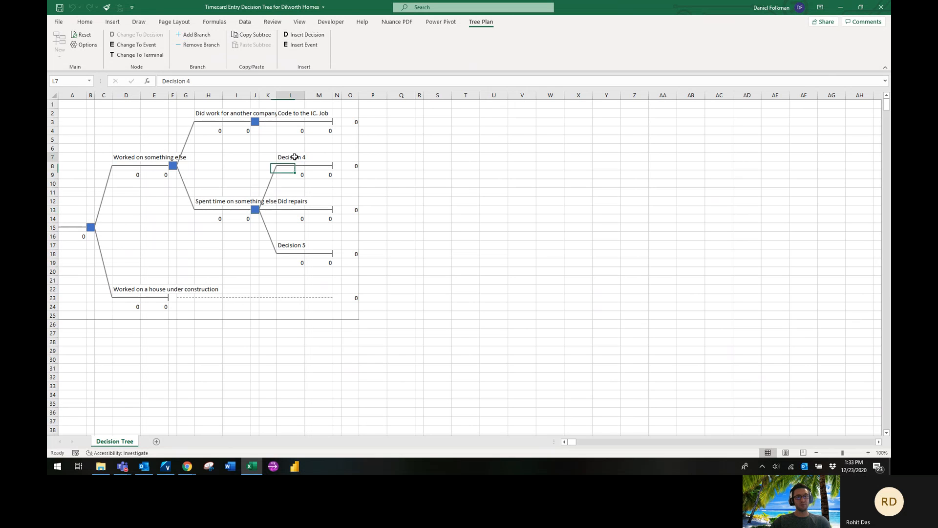
type("Did wa")
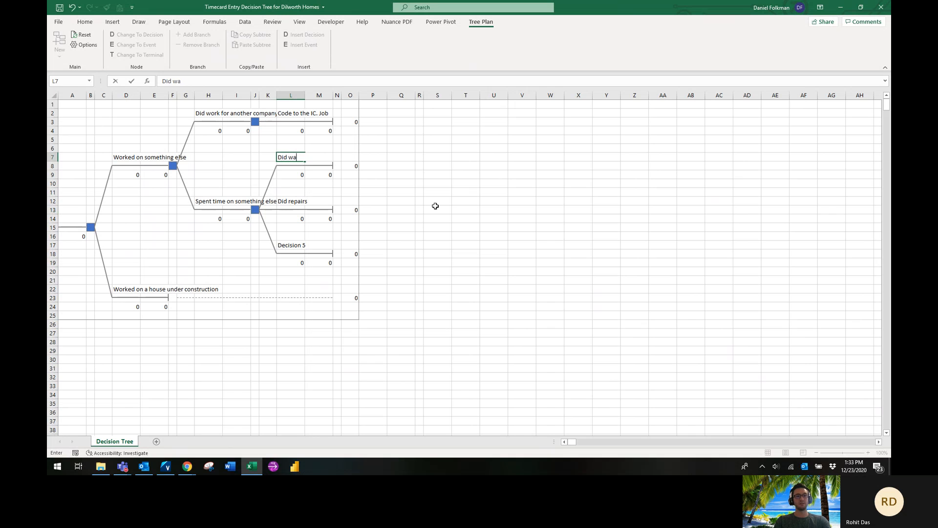
type("rranty work")
key("Return")
- Label the third branch after "Spent time on something else" as "Other"
key("Down")
key("Down")
key("Down")
key("Down")
key("Down")
key("Down")
key("Down")
key("Down")
key("Down")
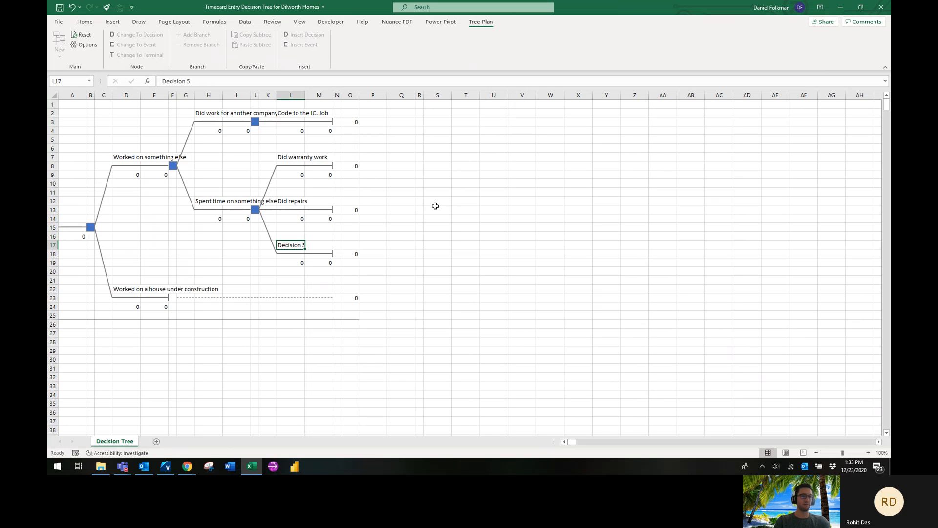
type("Other")
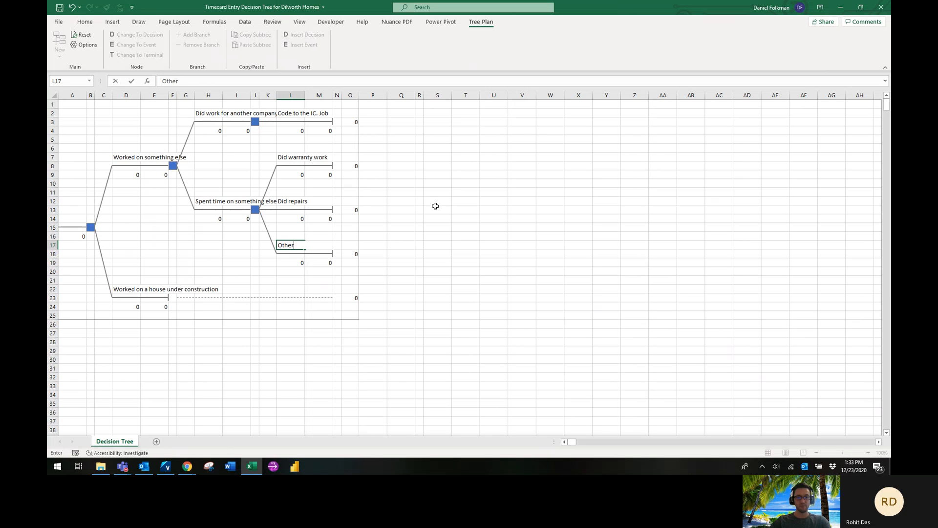
key("Tab")
- Insert a decision at the end of the "Other" branch and label the segment leading into it "Other"
left_click(336, 255)
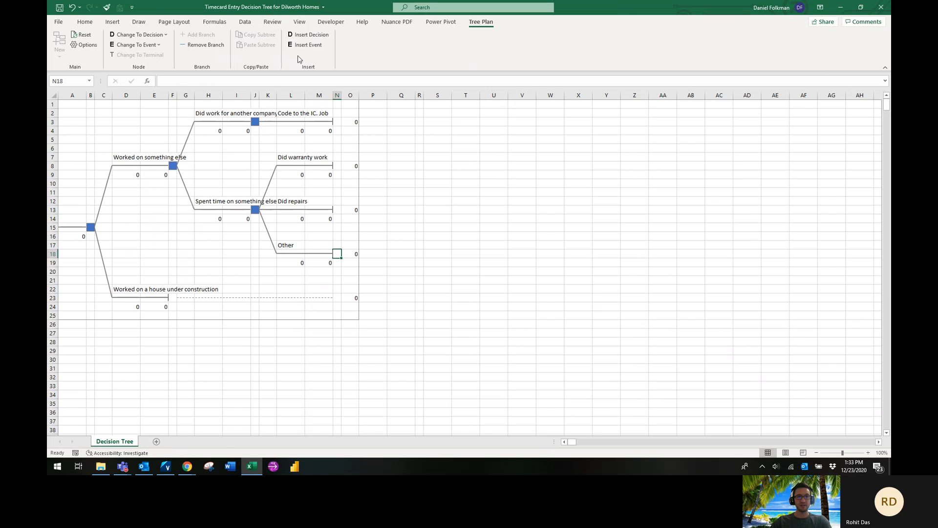
left_click(308, 35)
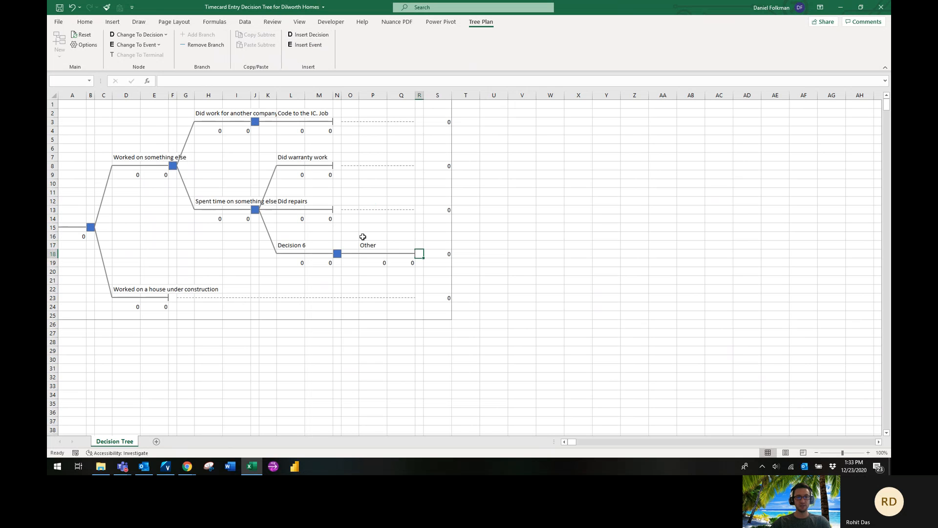
left_click(371, 246)
left_click(293, 245)
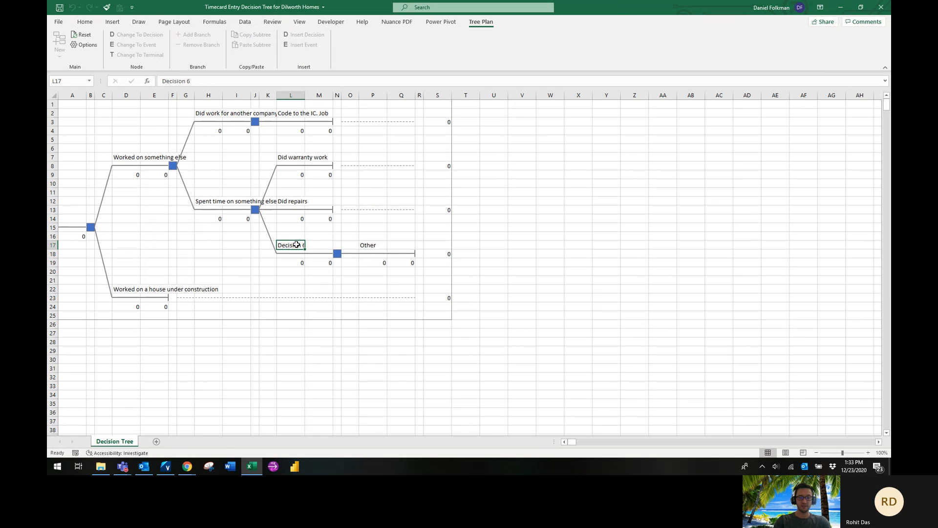
type("Other")
key("Right")
key("Right")
key("Right")
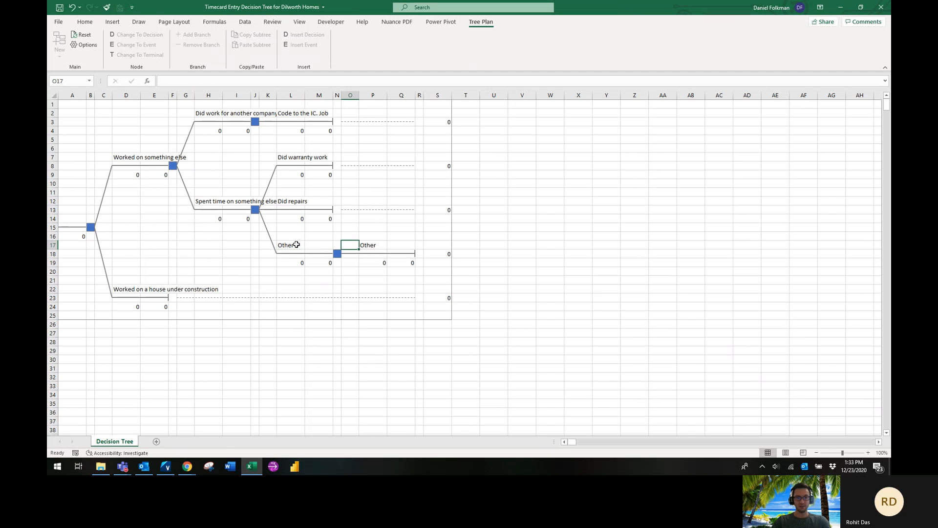
- Enter the label "Code to ADMIN > 100 (rare)" in cell O17 for the branch following "Other"
type("Code to ADMIN")
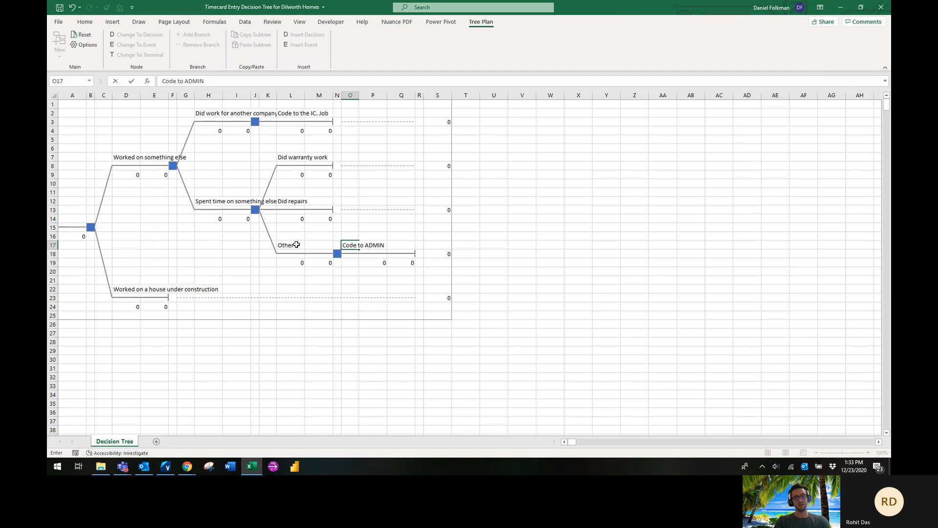
type(" > 100")
key("Return")
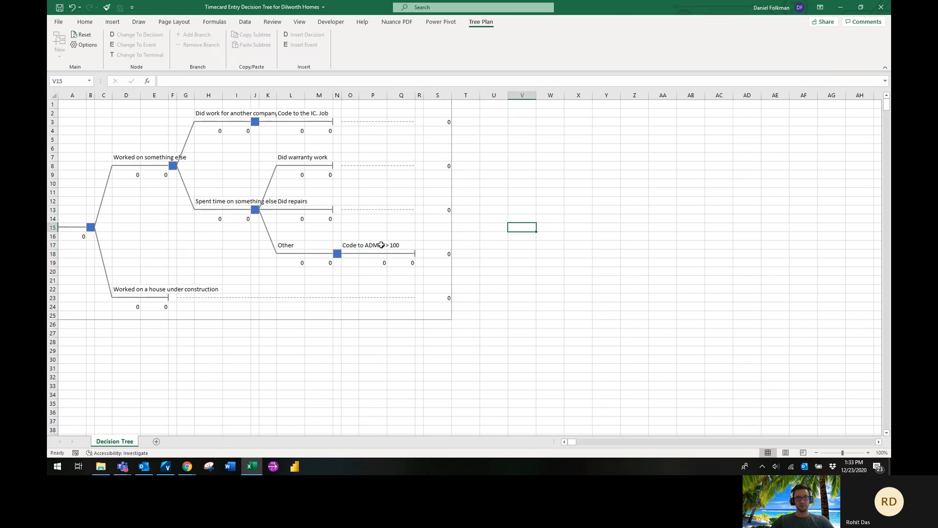
left_click(350, 245)
left_click(265, 81)
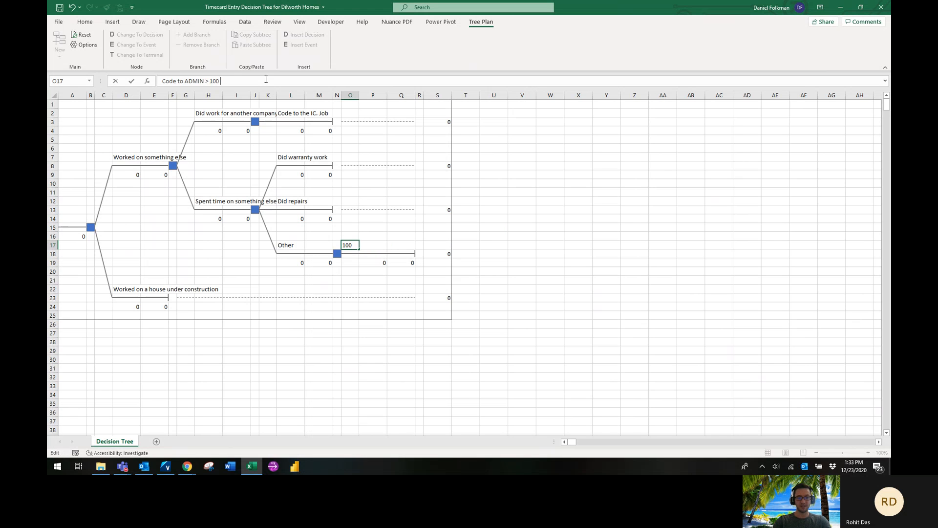
type("(rare")
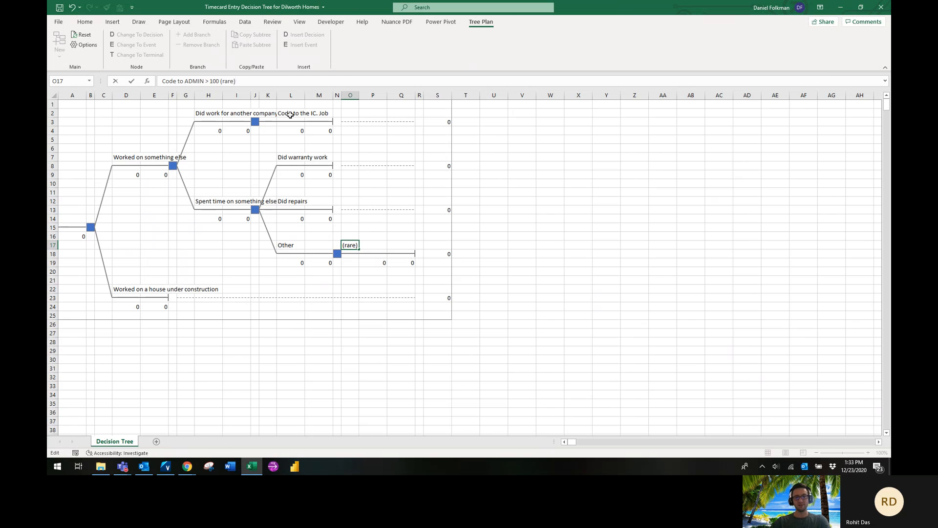
left_click(472, 192)
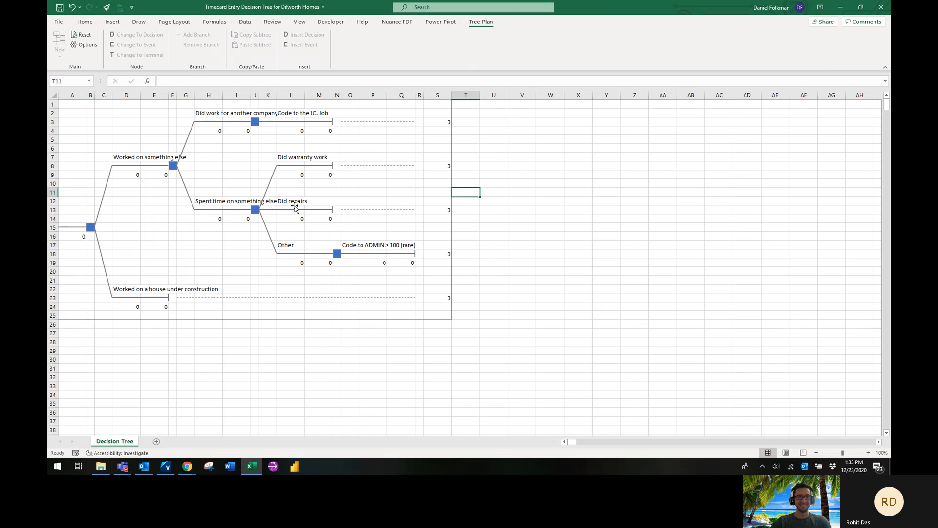
- Insert a decision at the end of the "Did repairs" branch
left_click(214, 203)
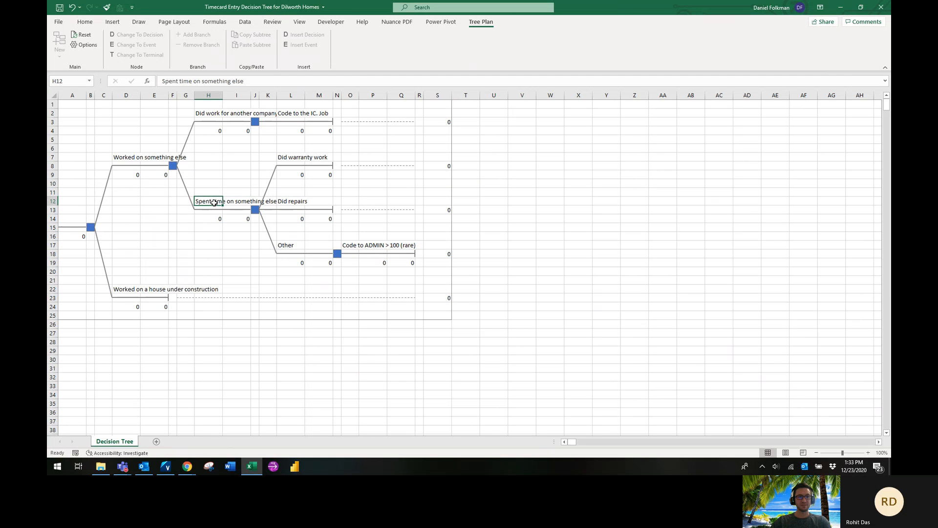
left_click(290, 203)
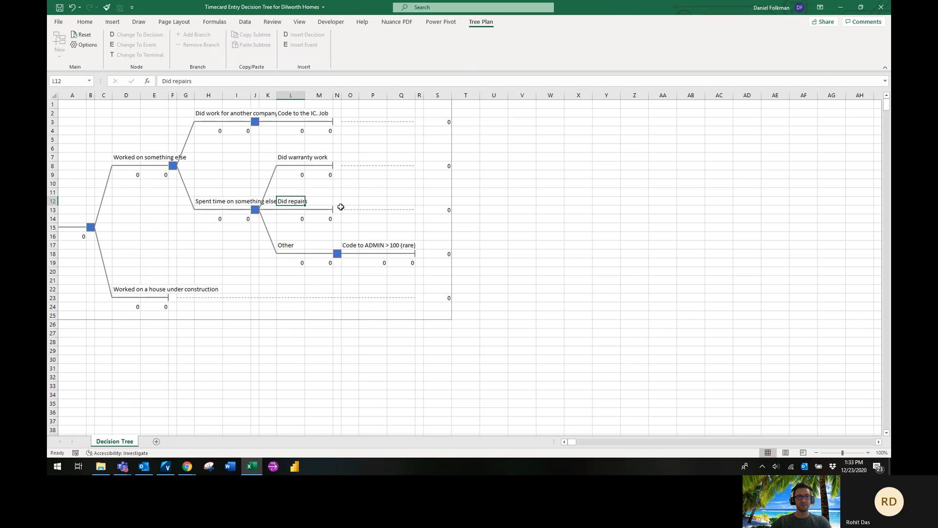
left_click(337, 209)
left_click(308, 34)
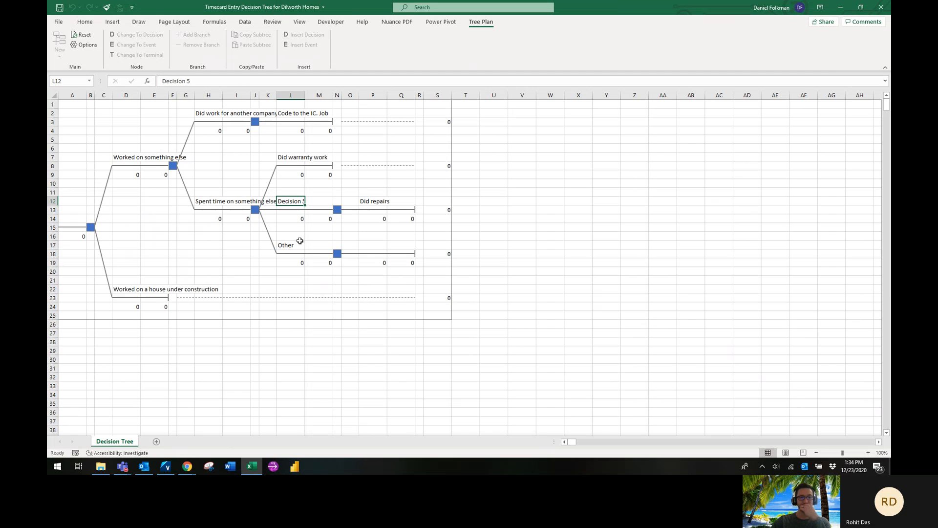
- Label the branch following "Other" in cell P17 as "Code time to ADMIN > 100 (rare)"
left_click(374, 244)
key("Left")
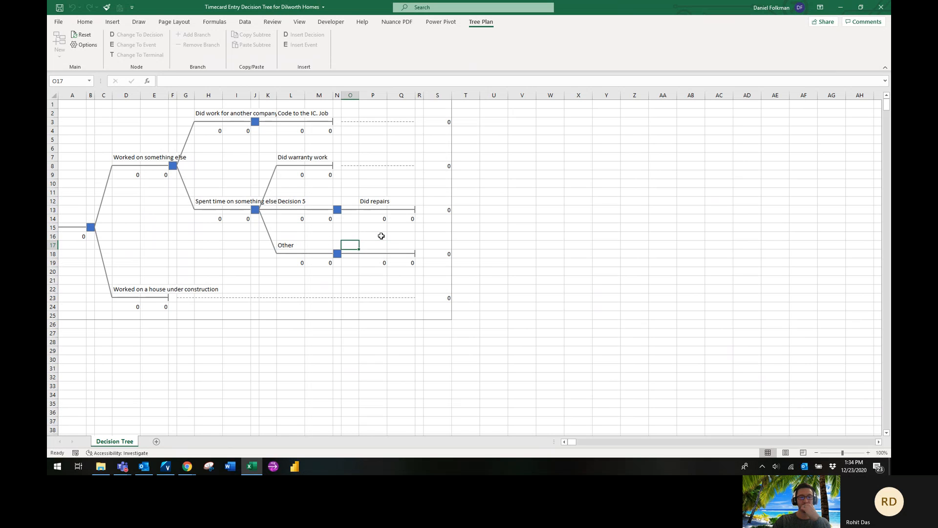
key("ctrl+Left")
key("Right")
key("Right")
key("Right")
key("Right")
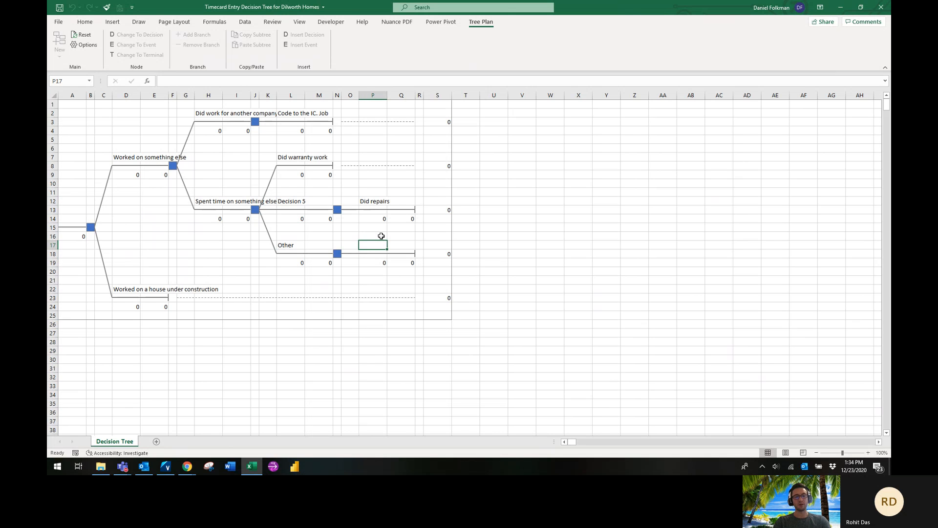
type("Code time to ADMIN > 100 (rare")
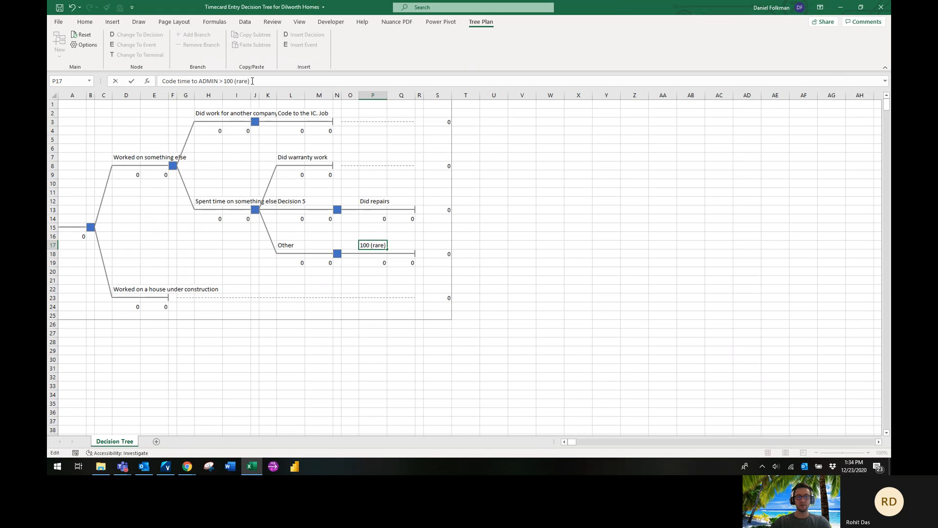
key("Tab")
- Relabel the Decision 5 branch as "Did repairs"
left_click(299, 201)
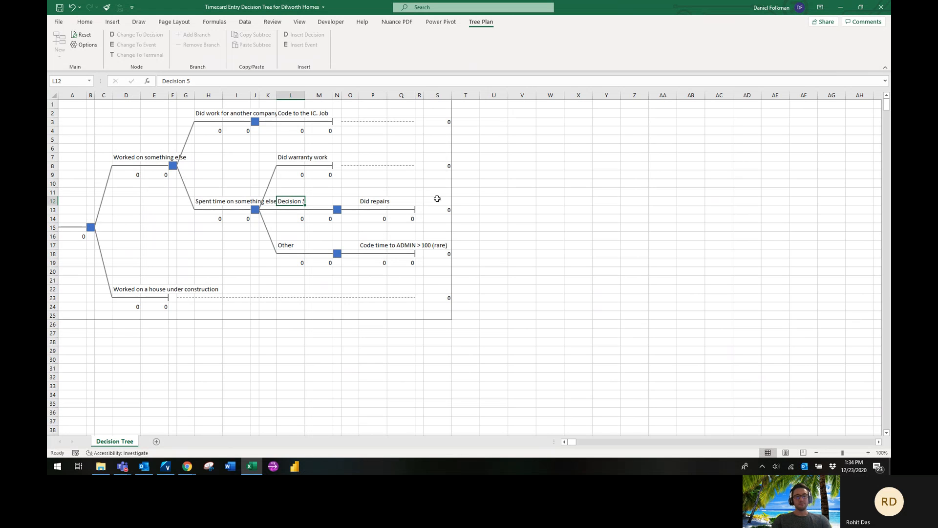
type("Did rep")
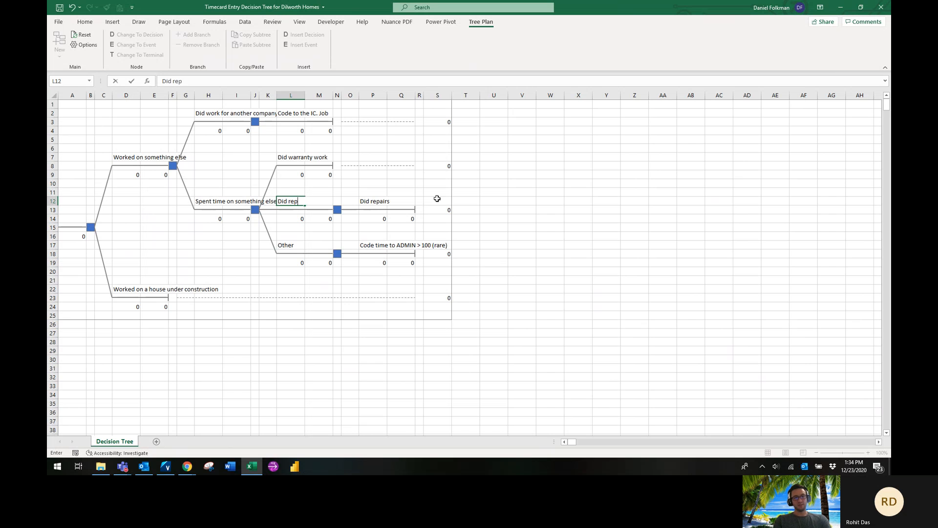
type("airs")
- Label the branch following the "Did repairs" decision in cell P12 as "Code time to SITE > Repair phase"
key("Tab")
key("Tab")
key("Tab")
key("Tab")
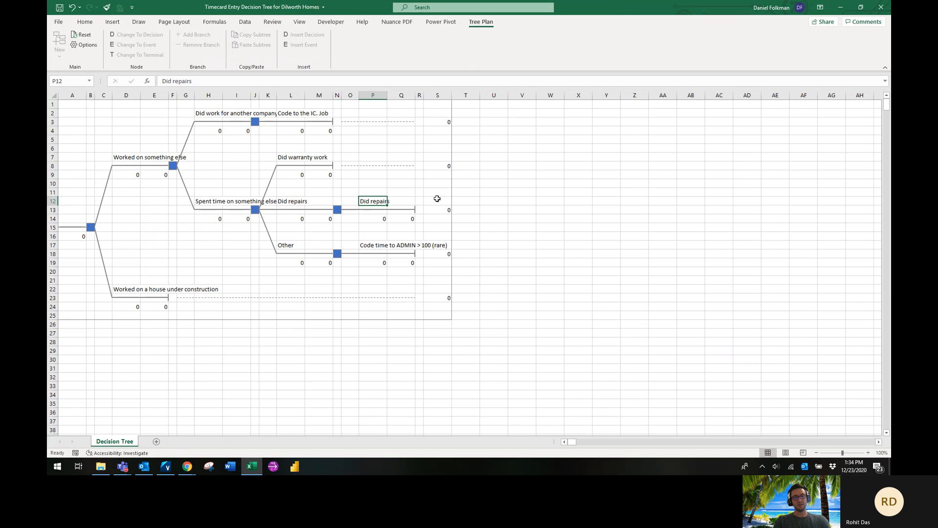
type("C")
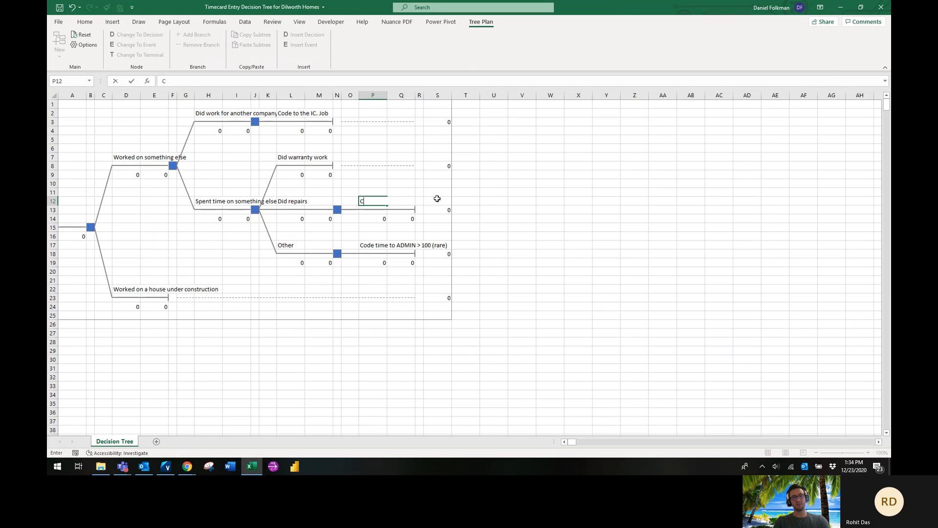
type("ode time to ")
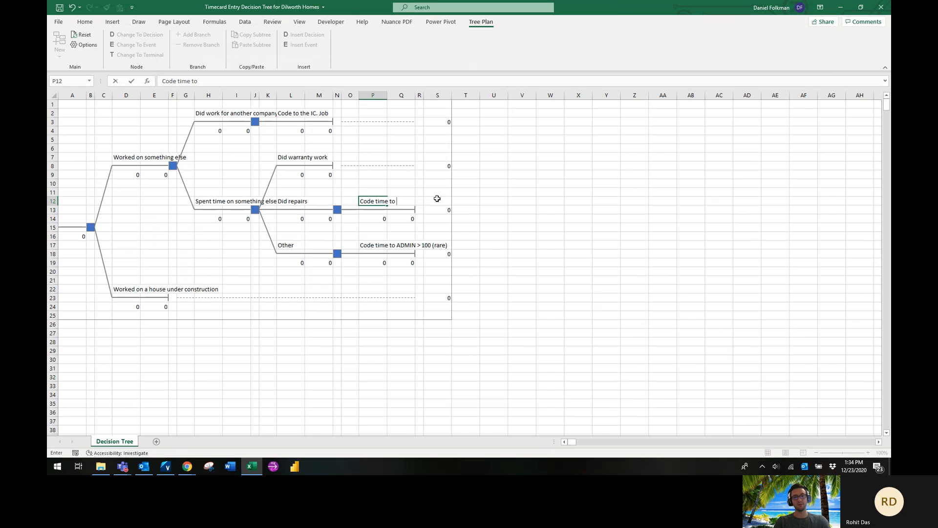
type("SITE > Repair phase")
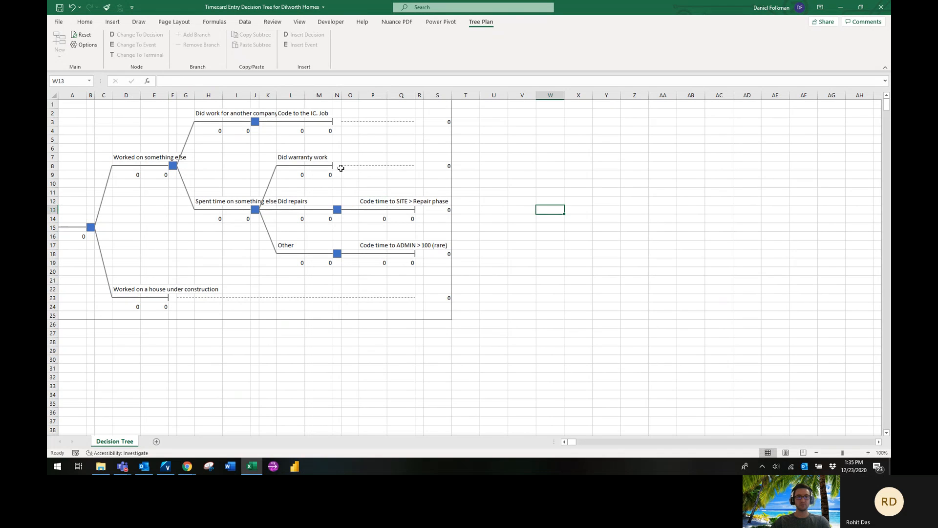
- Insert a decision at the end of the "Did warranty work" branch and move that label to the preceding branch in L7
left_click(337, 165)
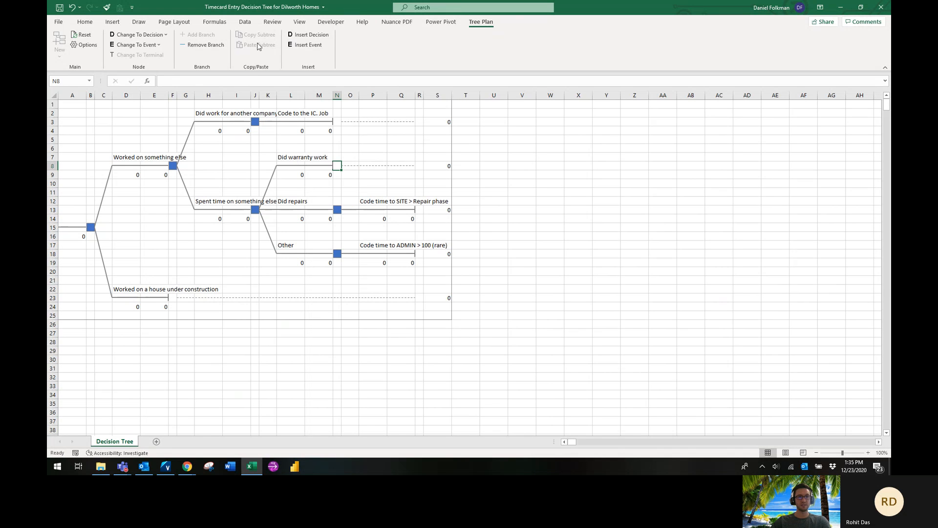
left_click(303, 36)
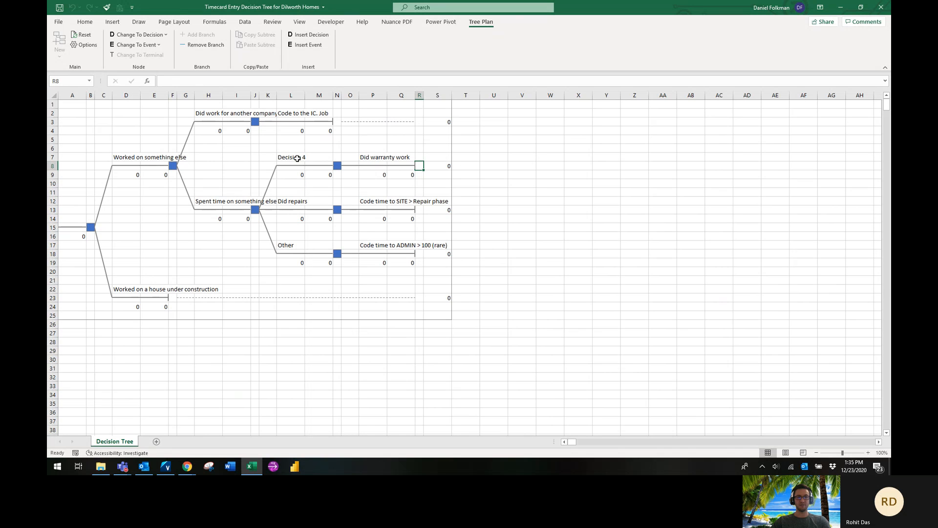
left_click(374, 158)
left_click_drag(373, 153, 298, 156)
left_click(444, 259)
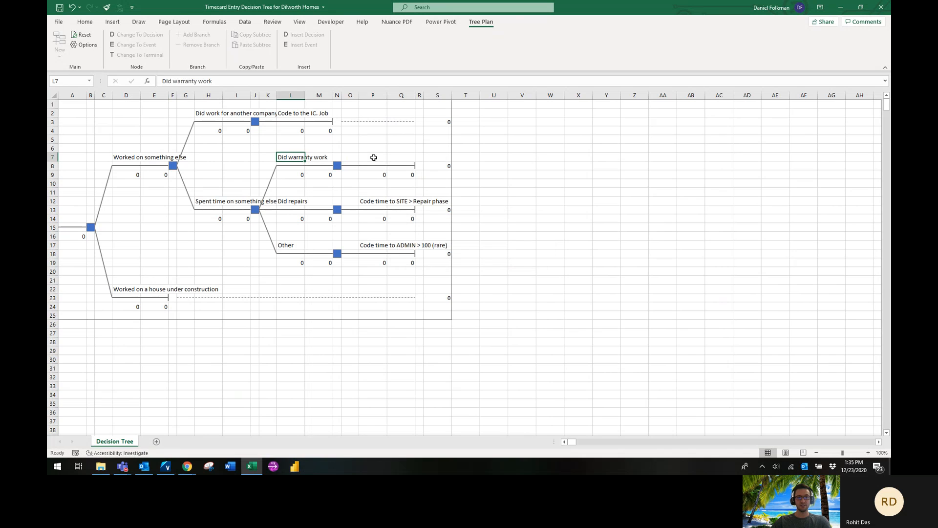
- Label the branch following "Did warranty work" in cell P7 as "Code time to SITE > Warranty phase"
left_click(373, 156)
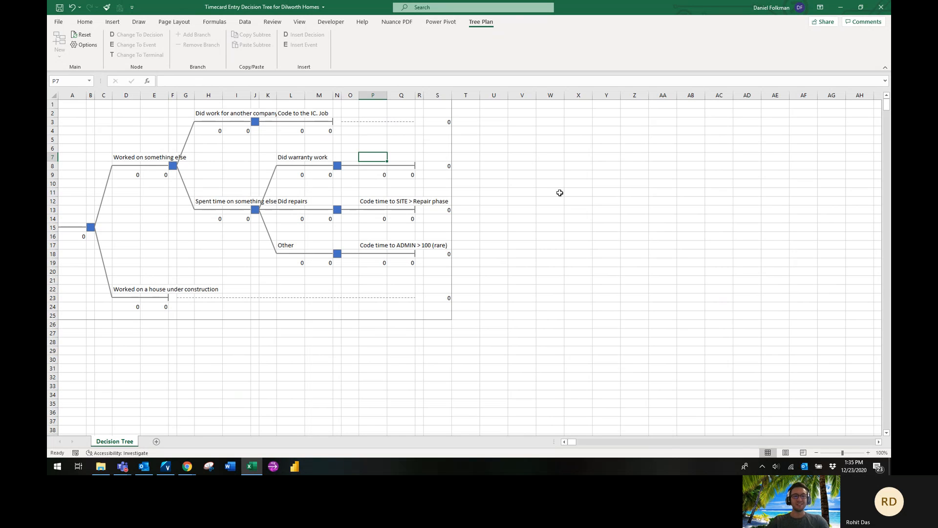
key("Left")
key("Left")
key("Left")
key("Left")
key("Left")
key("Right")
key("Right")
key("Right")
key("Right")
key("Right")
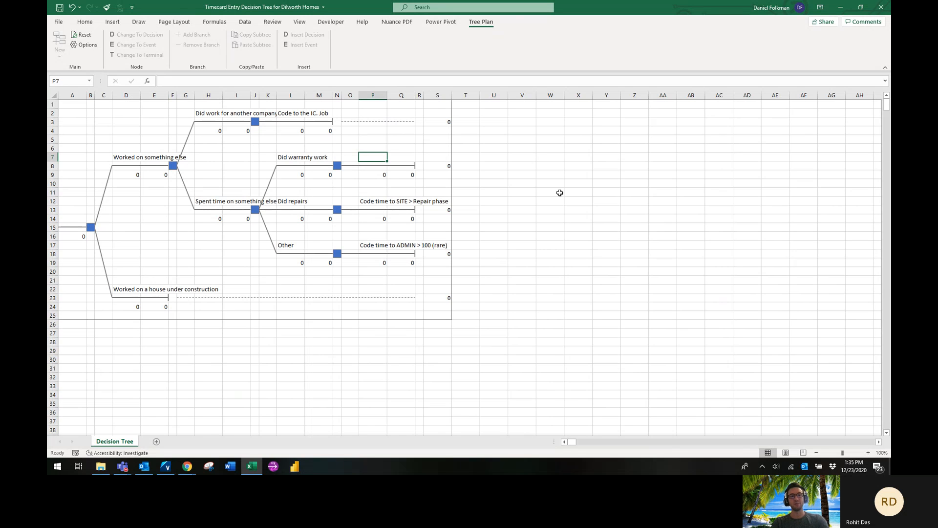
type("Code time ")
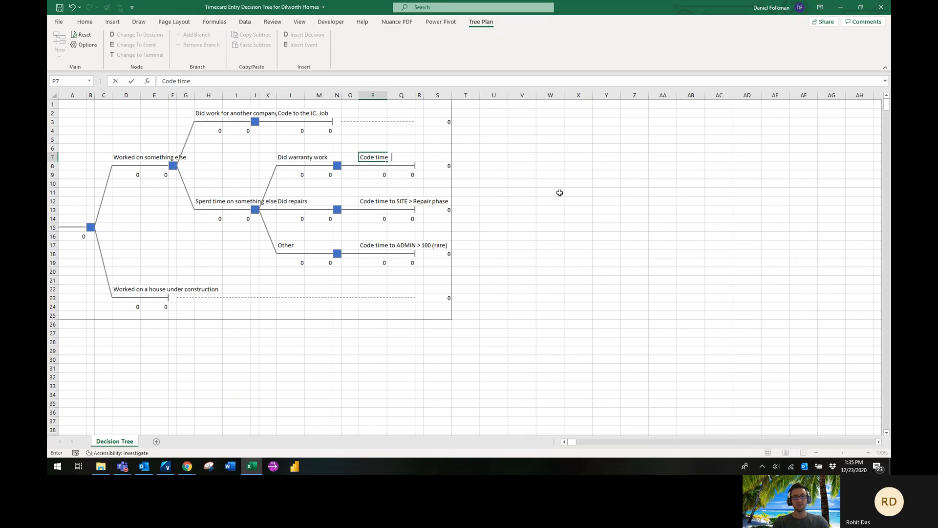
type("to SITE ")
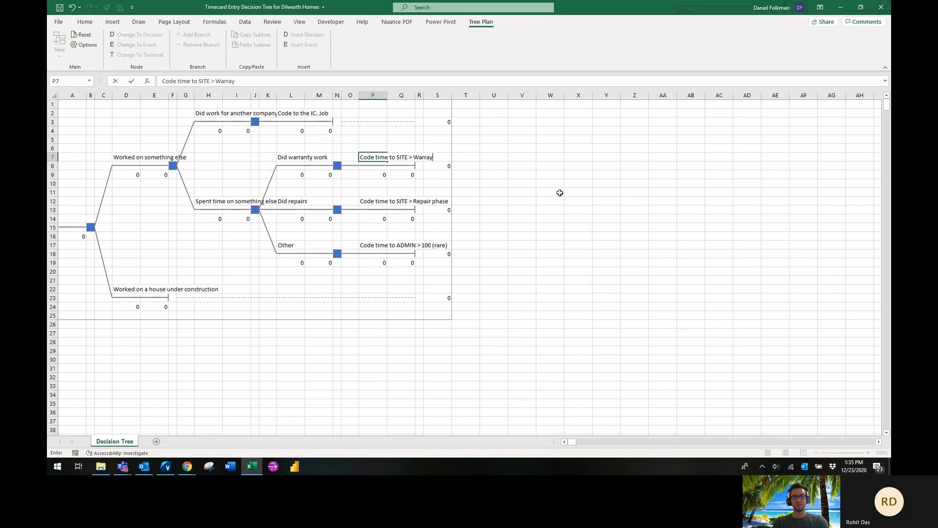
type("> Warranty phase")
left_click(520, 190)
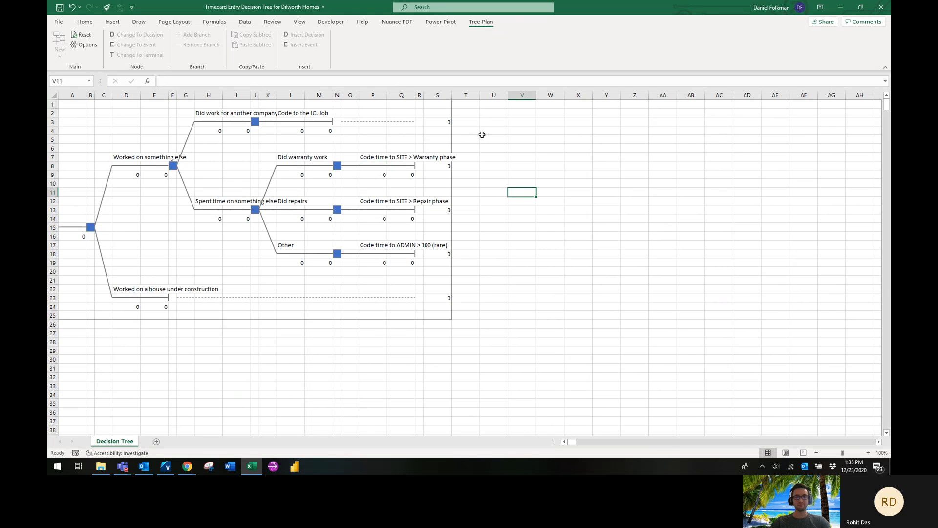
- Inspect the payoff formula in S8 and the value cells beneath the warranty, repair and ADMIN coding branches
left_click(441, 168)
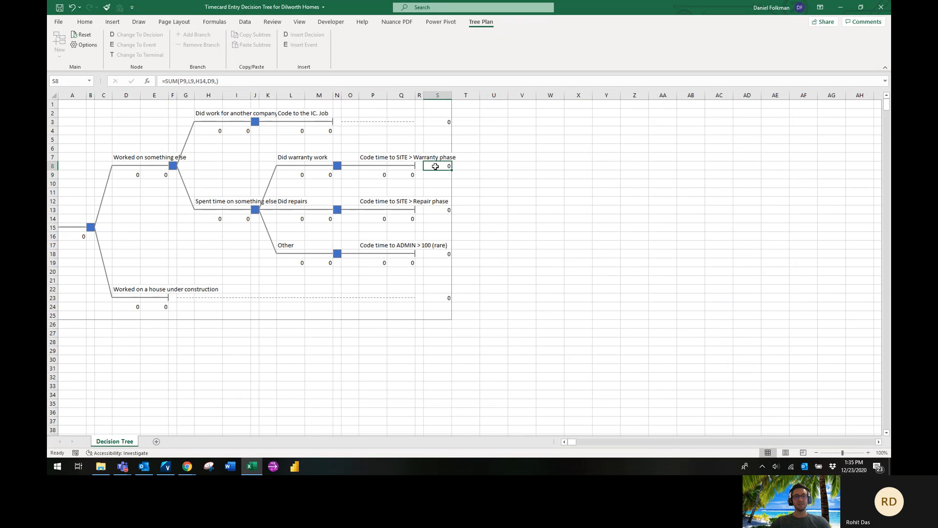
left_click(405, 175)
left_click(380, 175)
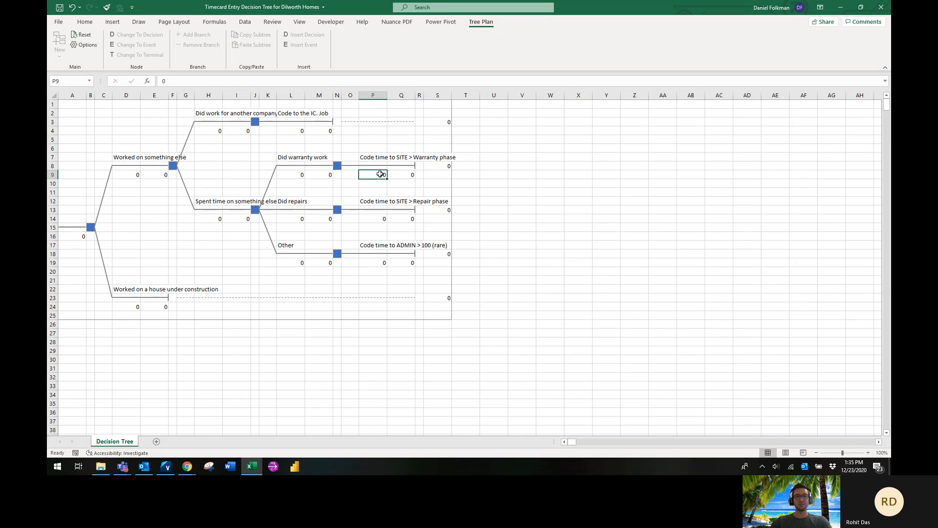
left_click(404, 175)
left_click(376, 175)
left_click(378, 218)
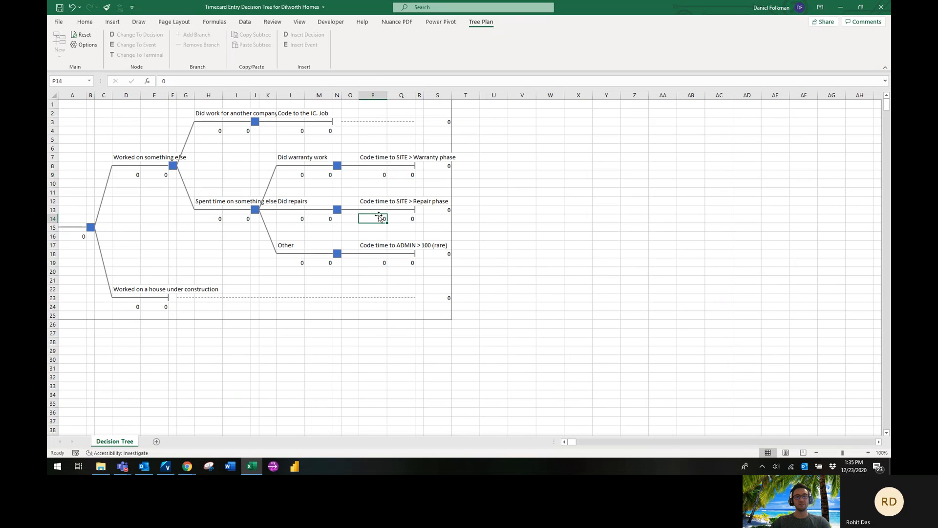
left_click(372, 264)
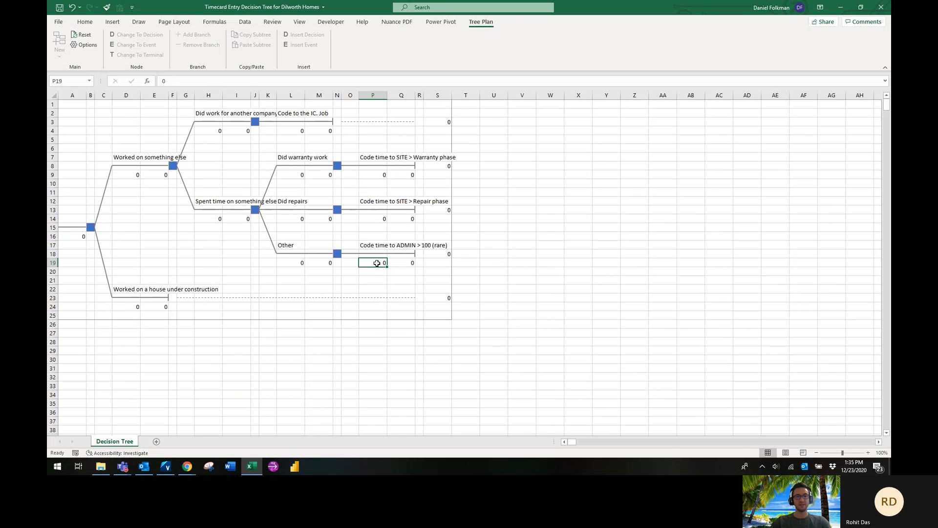
- Examine how the MAX formulas beneath the branches roll values back from M9 to the tree's root in A16
left_click(299, 174)
left_click(321, 177)
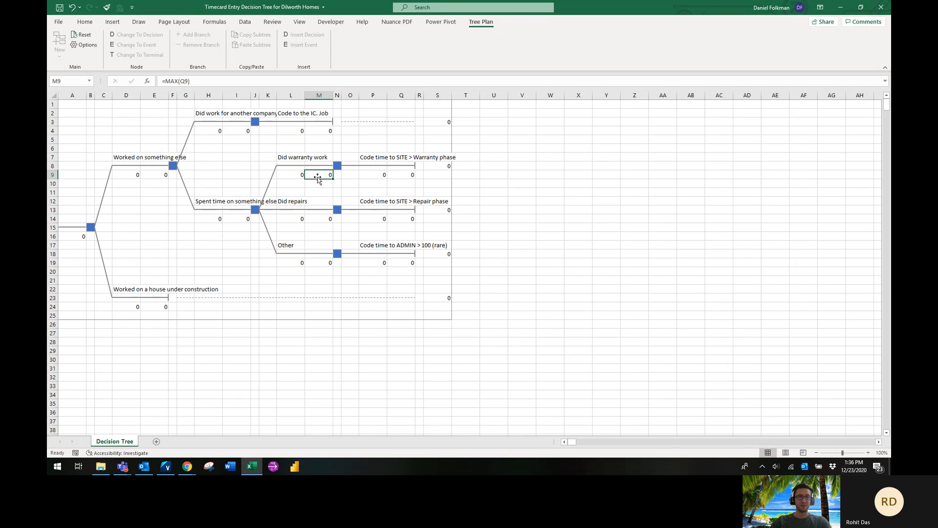
left_click(246, 219)
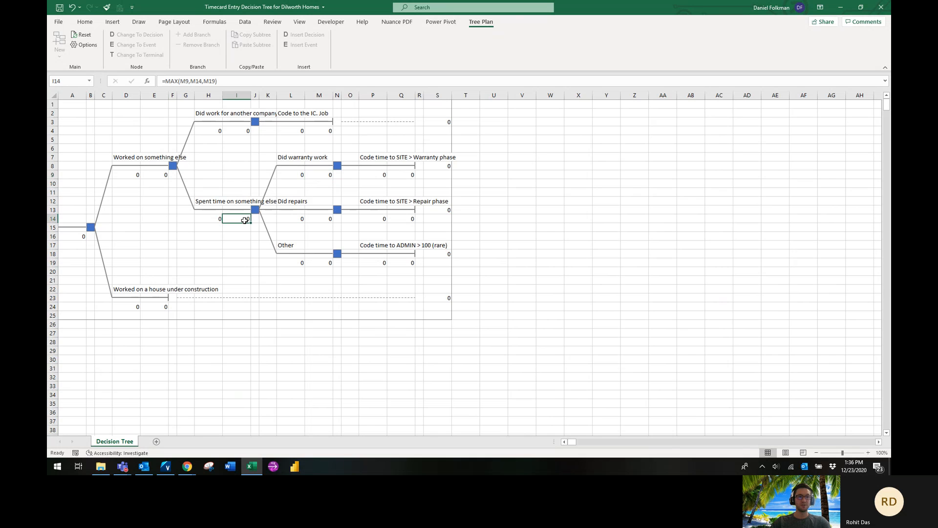
left_click(161, 177)
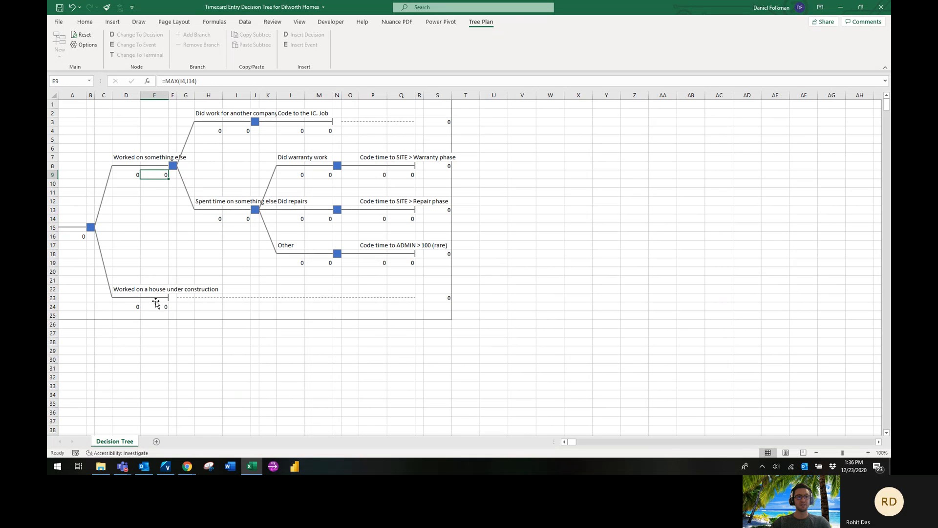
left_click(159, 307)
left_click(82, 236)
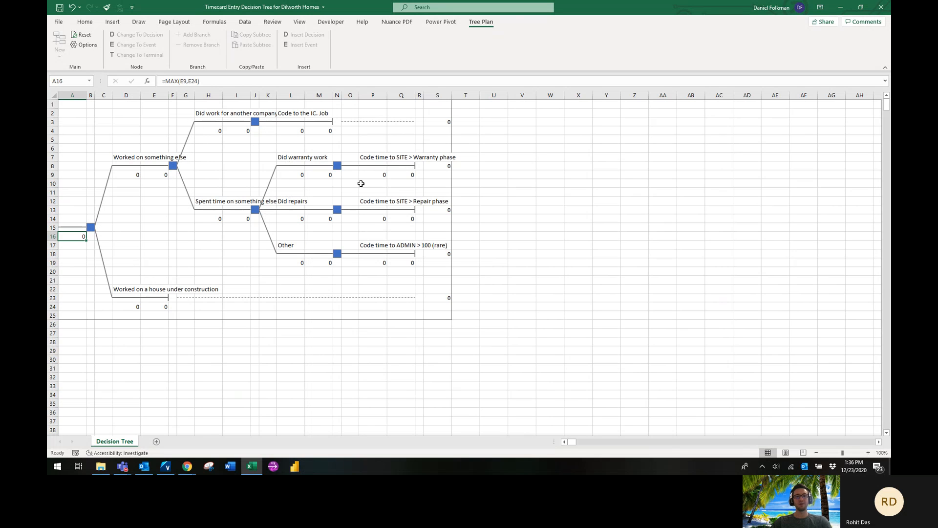
left_click(376, 174)
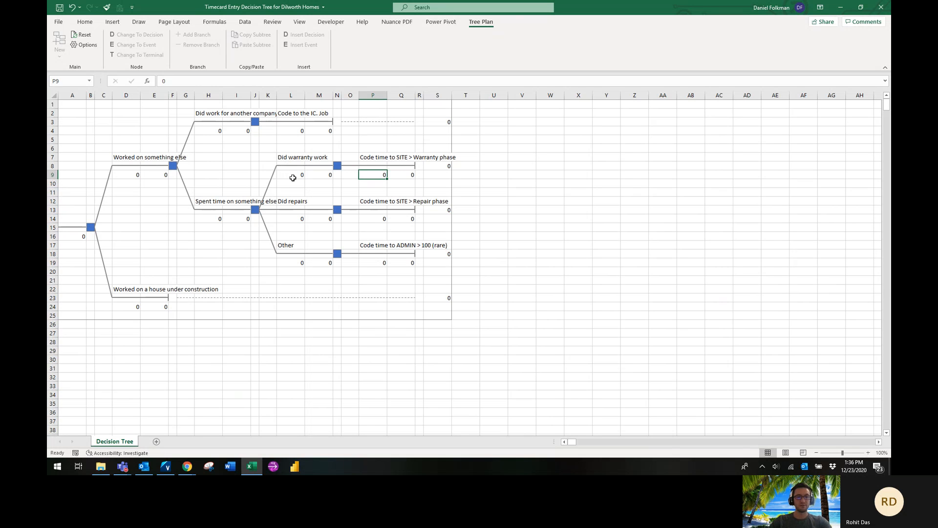
left_click(292, 177)
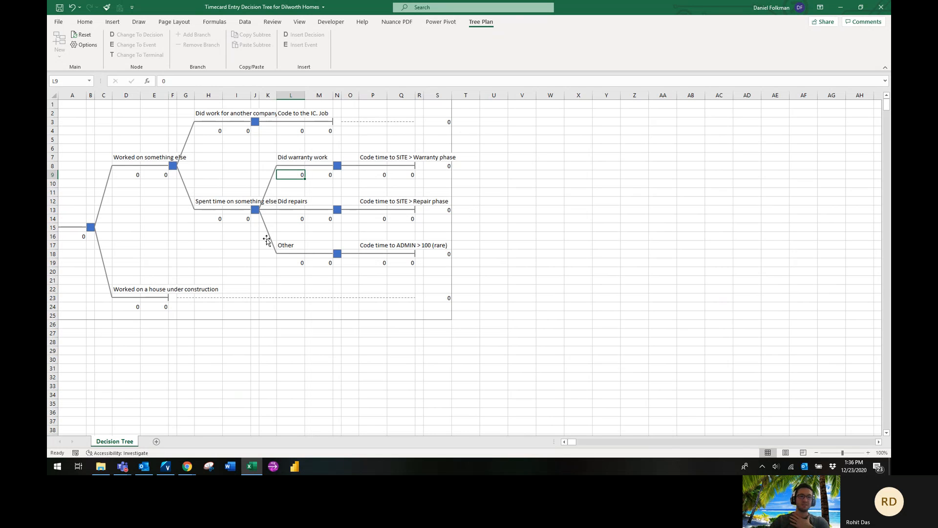
left_click(382, 175)
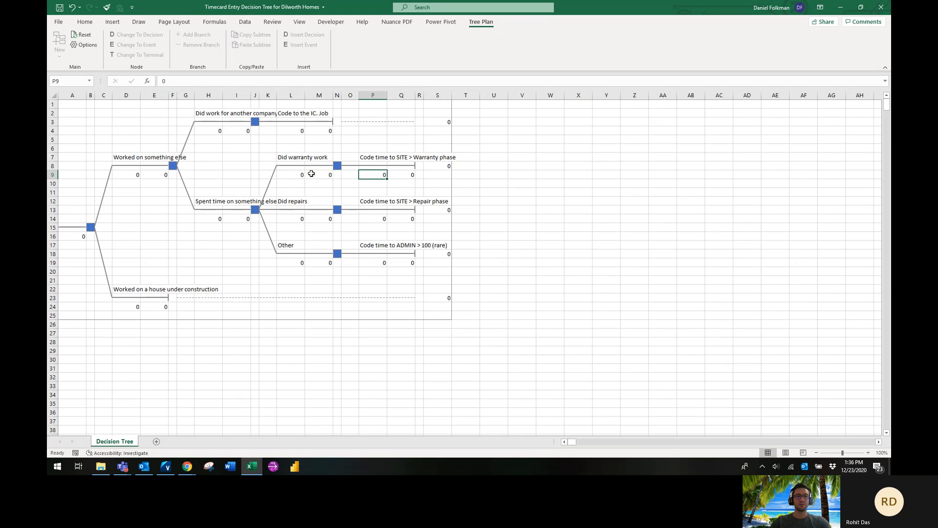
left_click(313, 175)
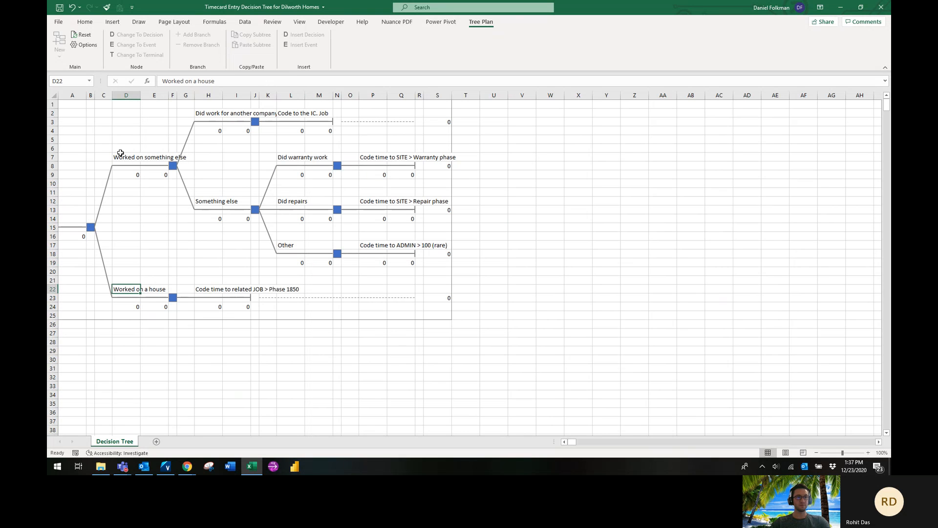
- Label the root of the tree in cell A14 as "What did you spend time on today?"
left_click(124, 155)
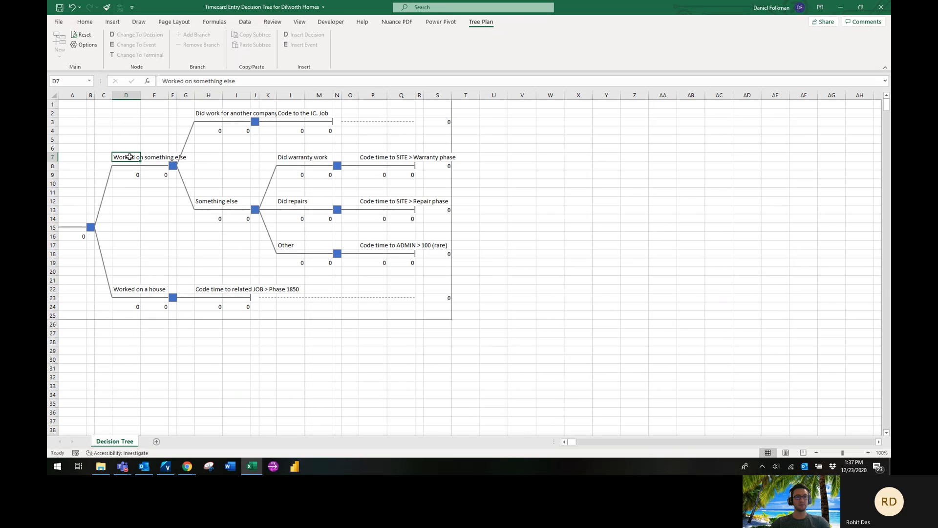
left_click(73, 220)
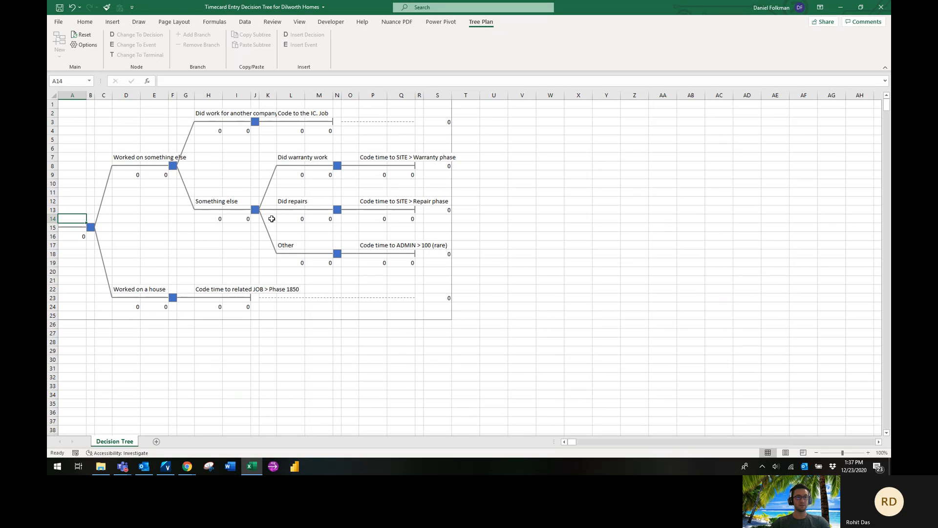
type("What t")
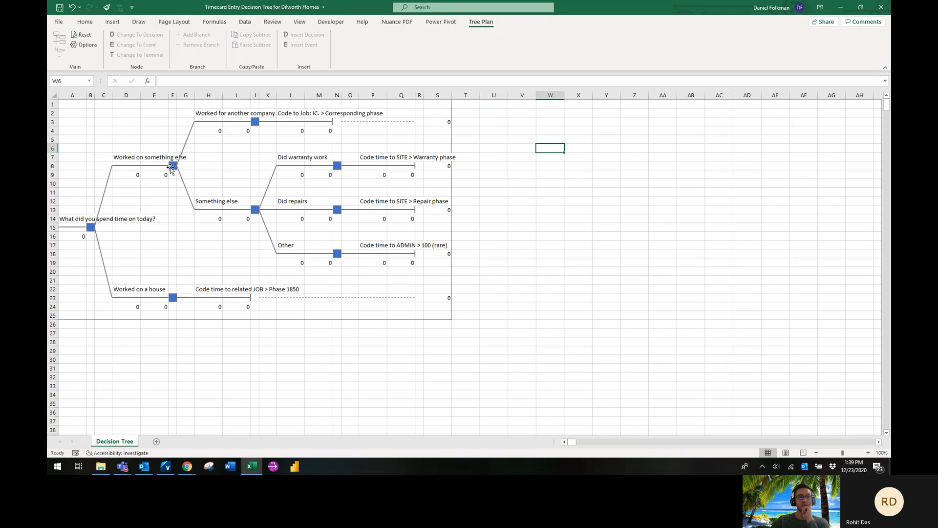
- Save the workbook and select the coding label after "Worked for another company" in L2
left_click(100, 228)
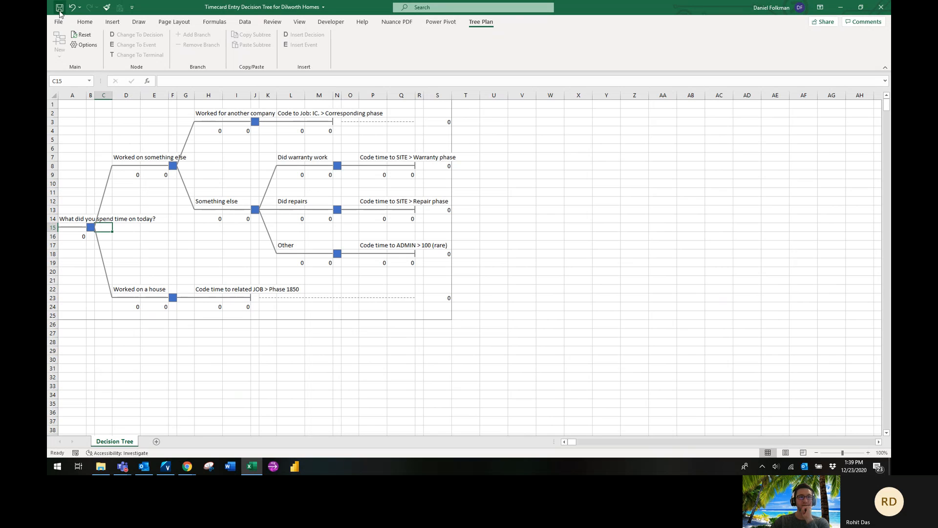
left_click(59, 7)
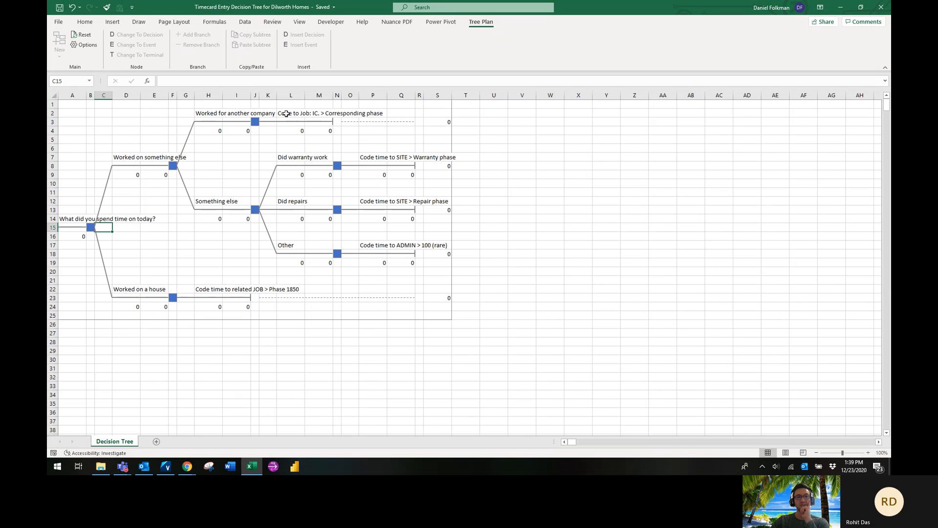
left_click(294, 116)
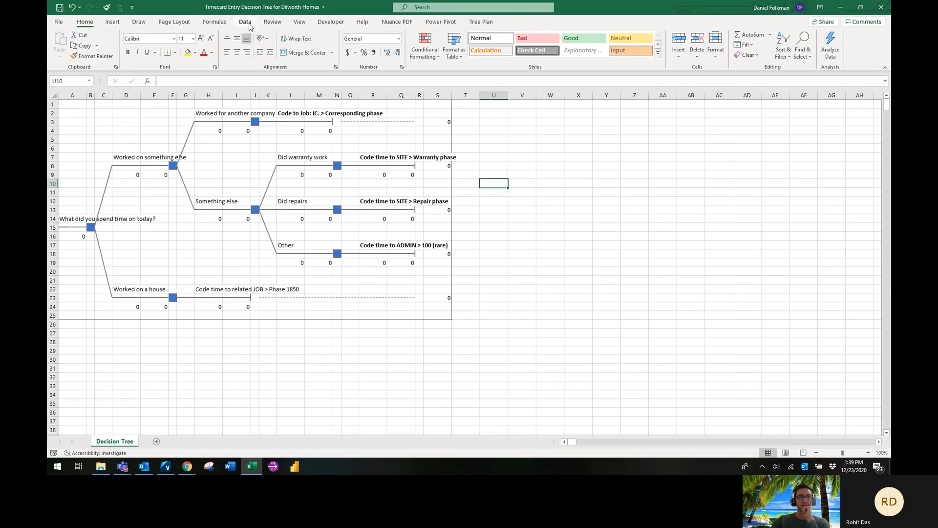
- Turn off the display of gridlines on the Decision Tree sheet
left_click(245, 22)
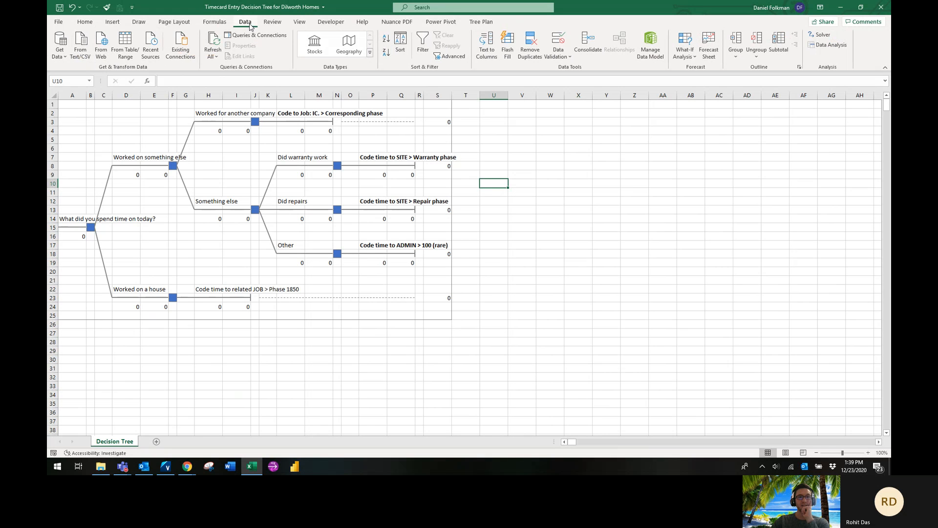
left_click(174, 22)
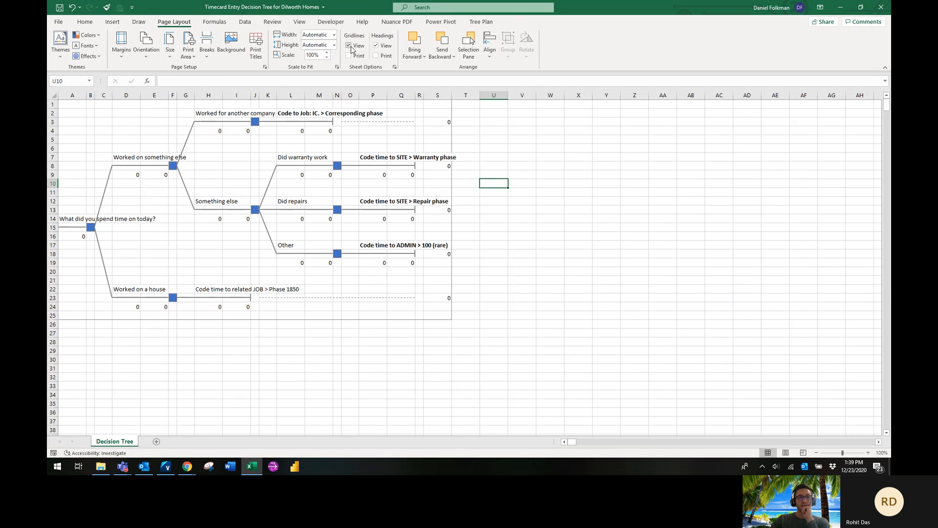
left_click(349, 46)
left_click(526, 154)
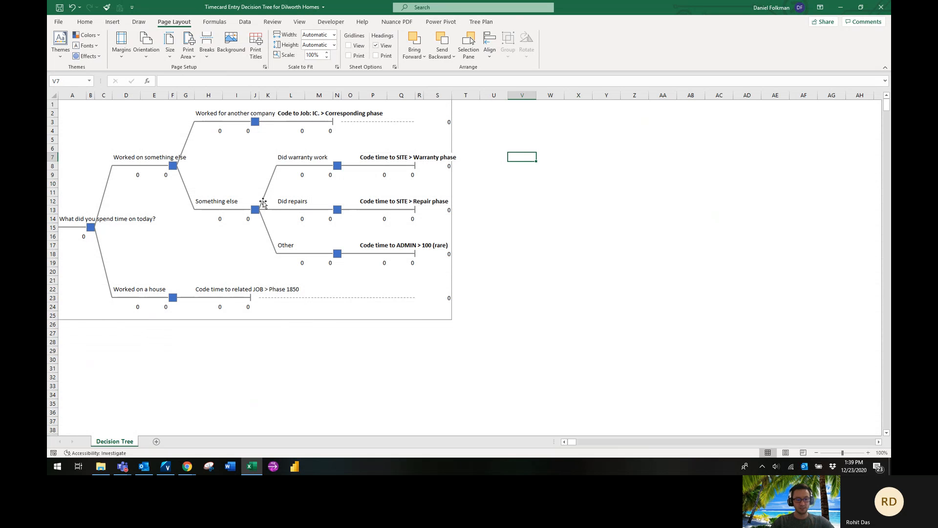
- Set the printout to Fit Sheet on One Page in landscape orientation, check page 2 of the preview, and return to the sheet
key("ctrl+p")
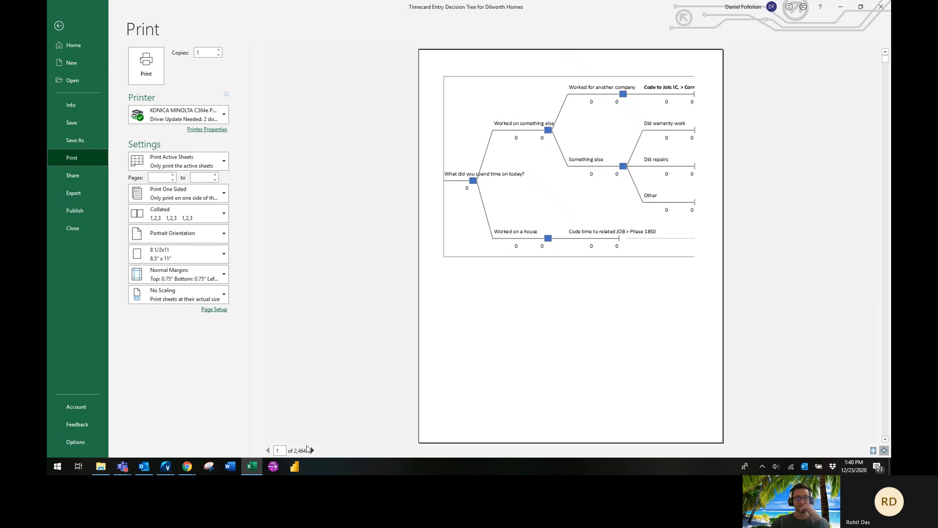
left_click(179, 294)
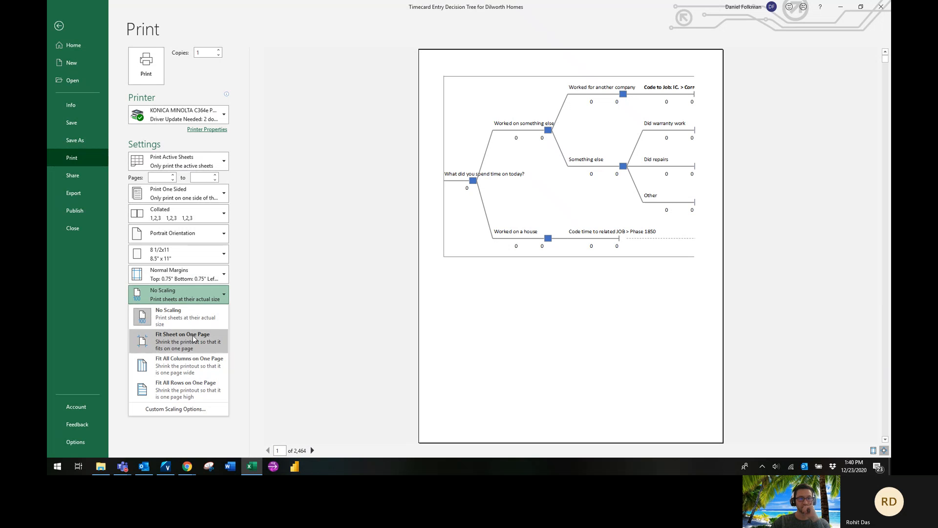
left_click(191, 334)
left_click(180, 239)
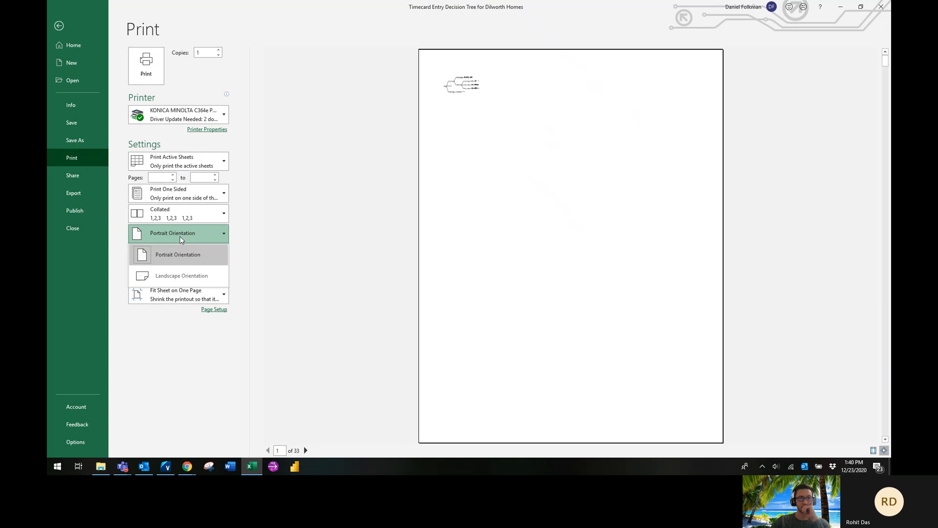
left_click(186, 280)
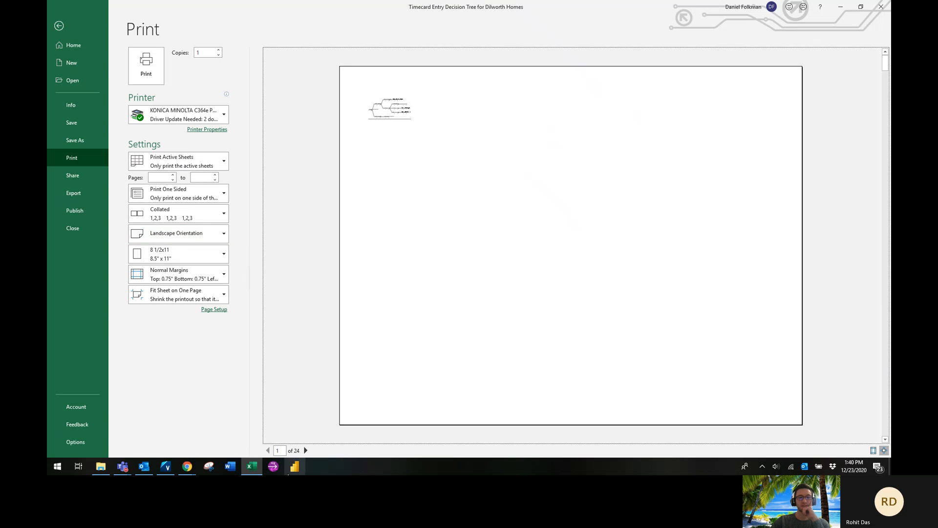
left_click(306, 451)
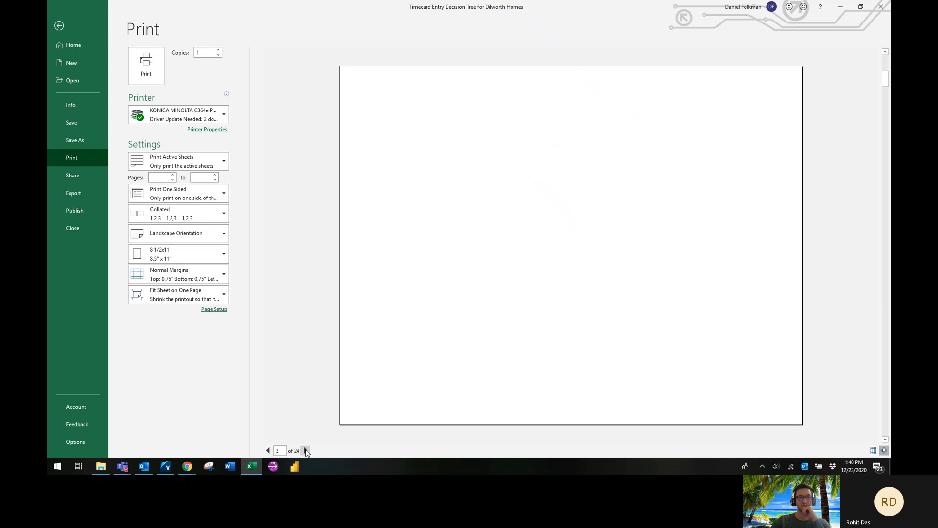
key("Escape")
left_click(553, 227)
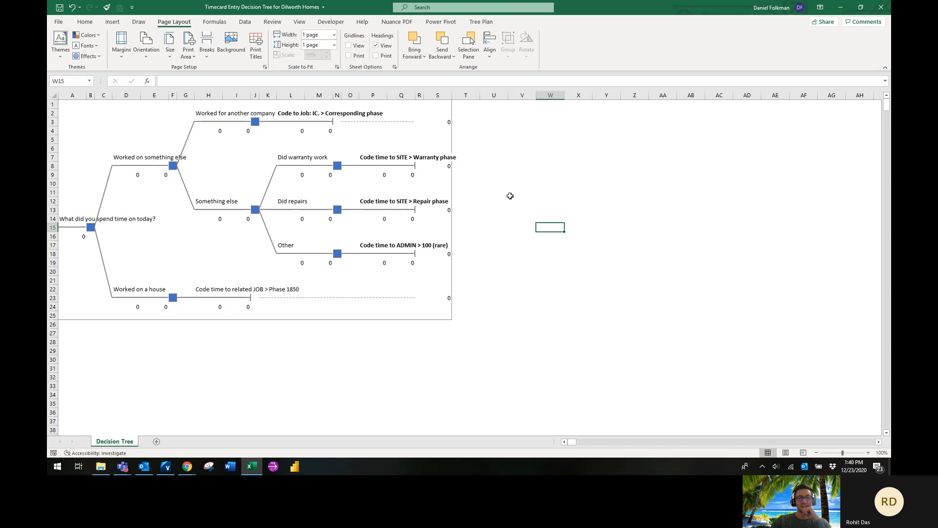
- Set the range A1:S25 as the print area, check the print preview, and return to the sheet
left_click(486, 111)
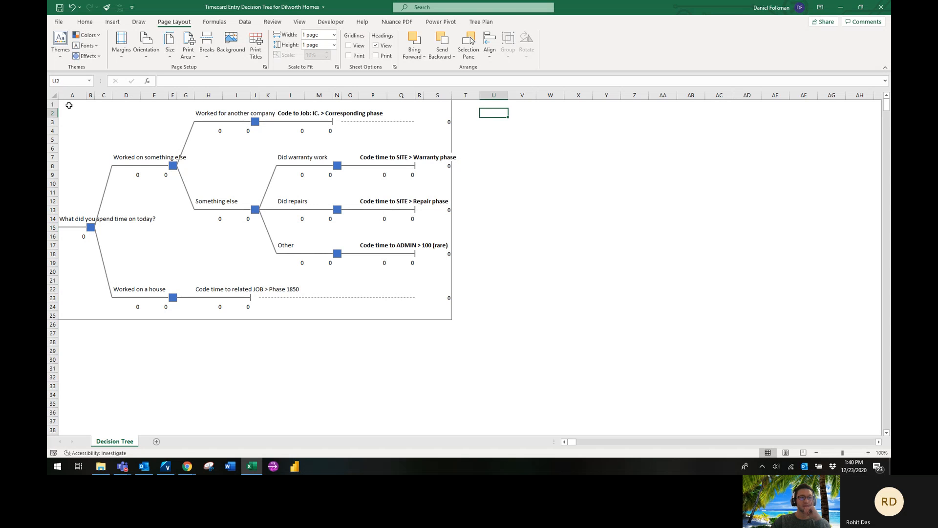
left_click_drag(69, 106, 446, 312)
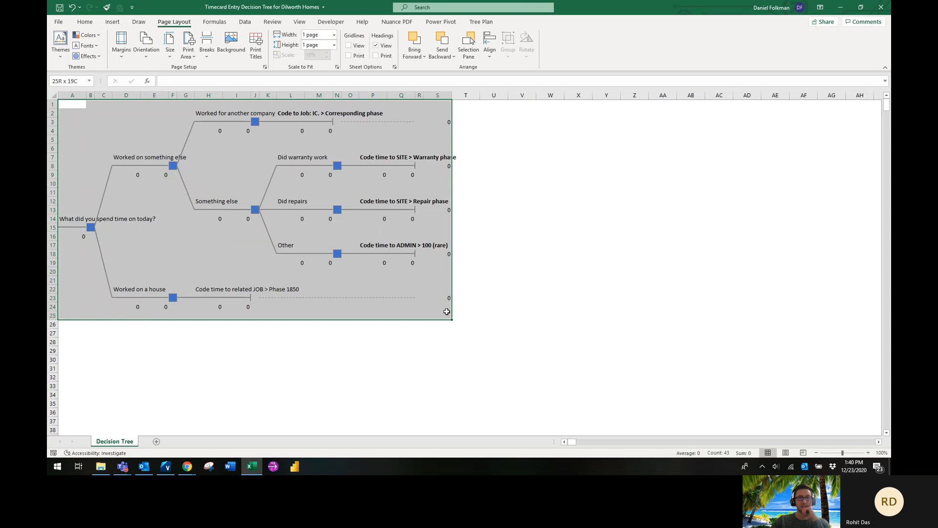
left_click(188, 49)
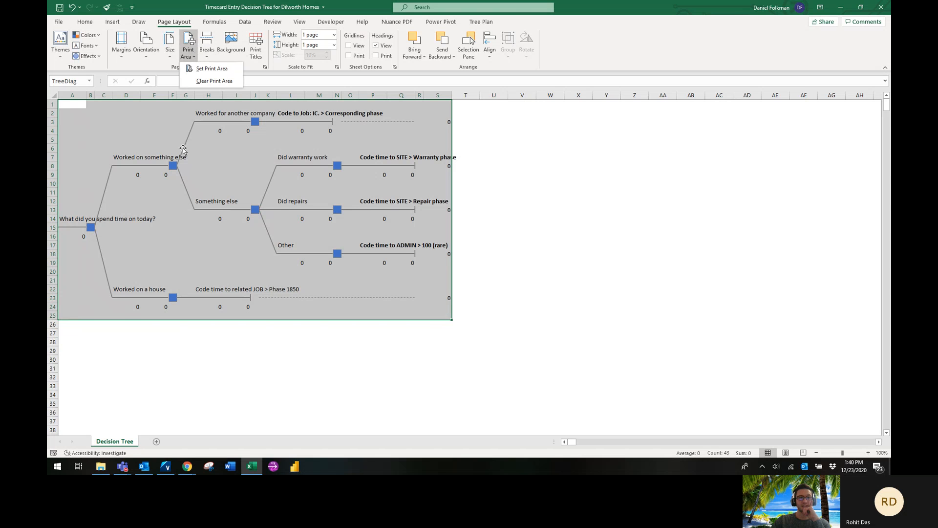
left_click(210, 68)
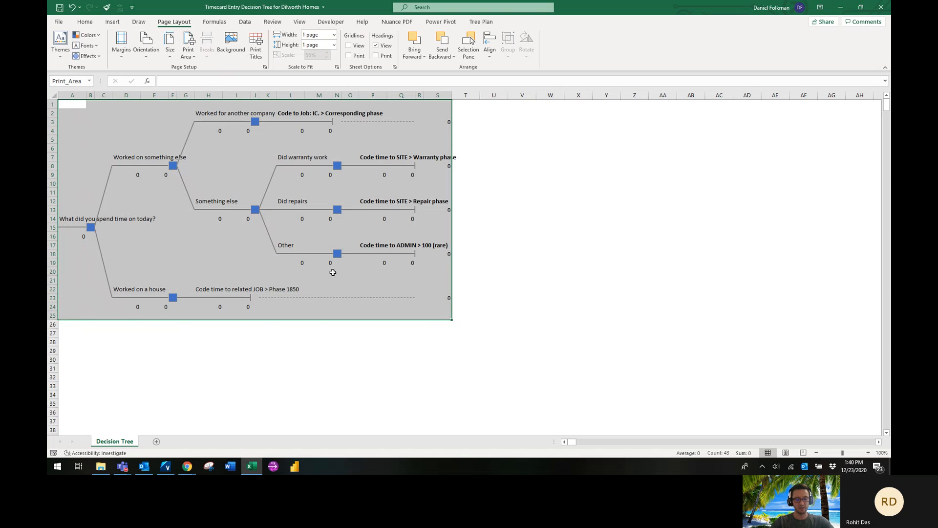
key("ctrl+p")
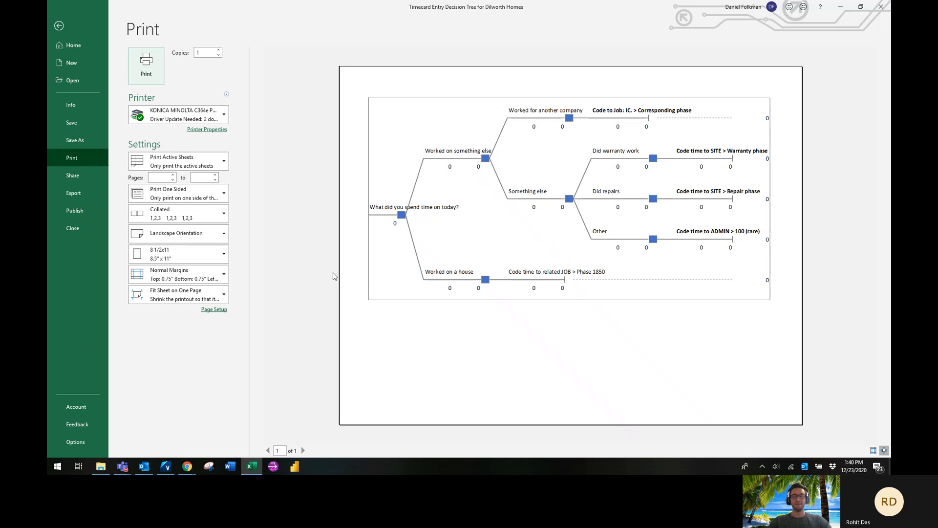
left_click(63, 27)
left_click(572, 166)
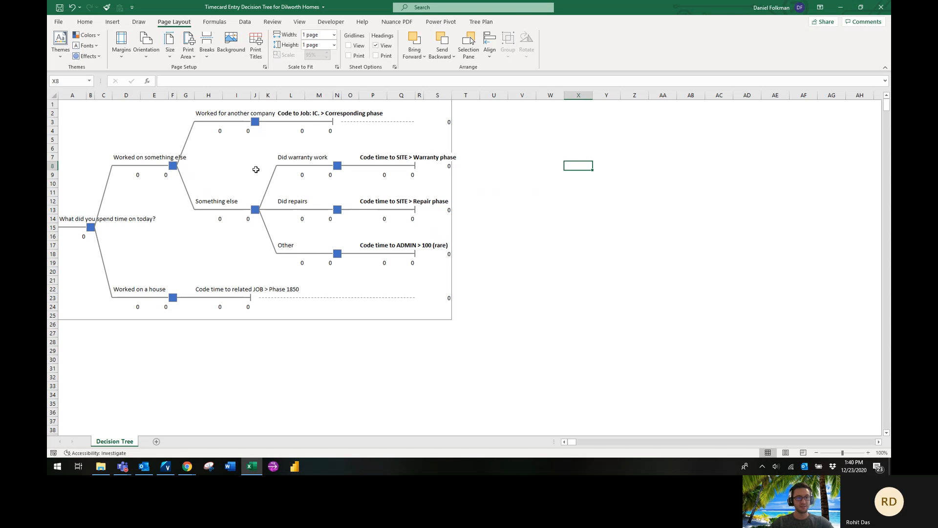
- Add a branch to the tree's root decision node and clear the new branch's placeholder label in D27
left_click(185, 166)
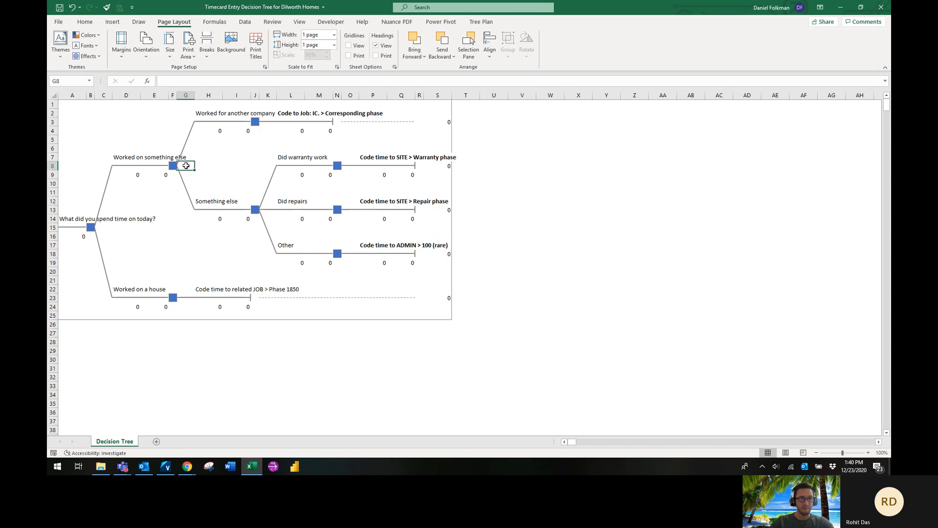
key("ctrl+shift+t")
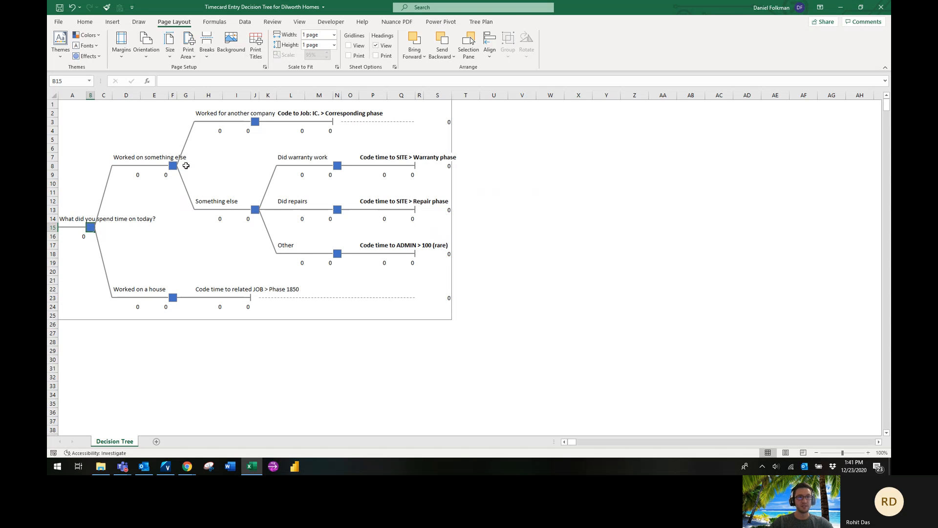
left_click(491, 23)
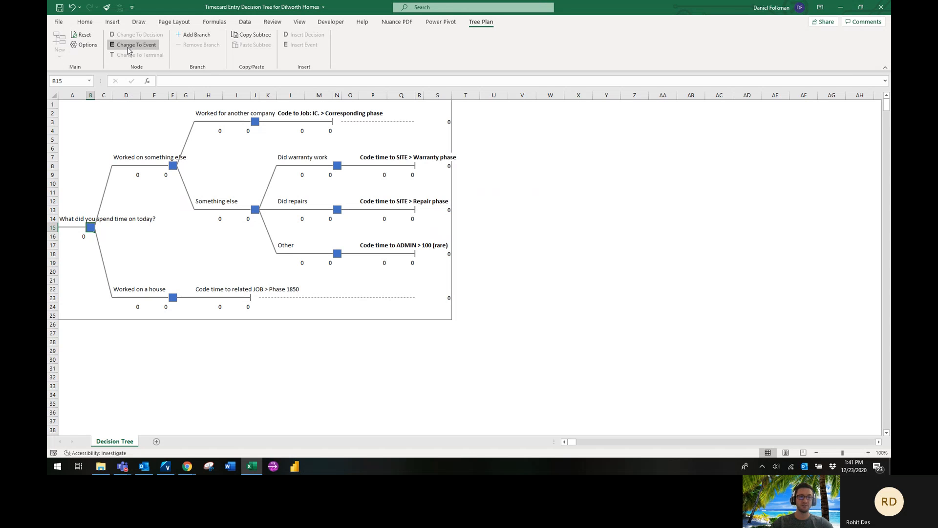
left_click(198, 39)
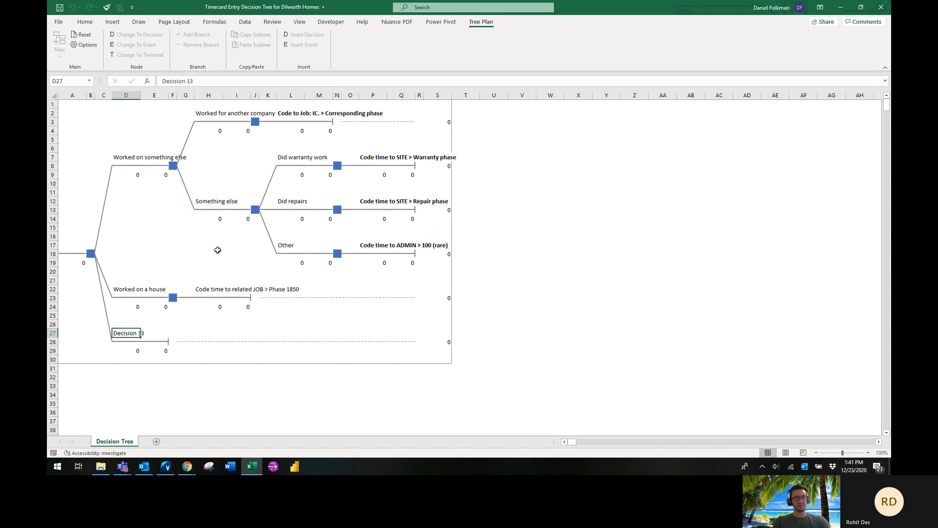
key("BackSpace")
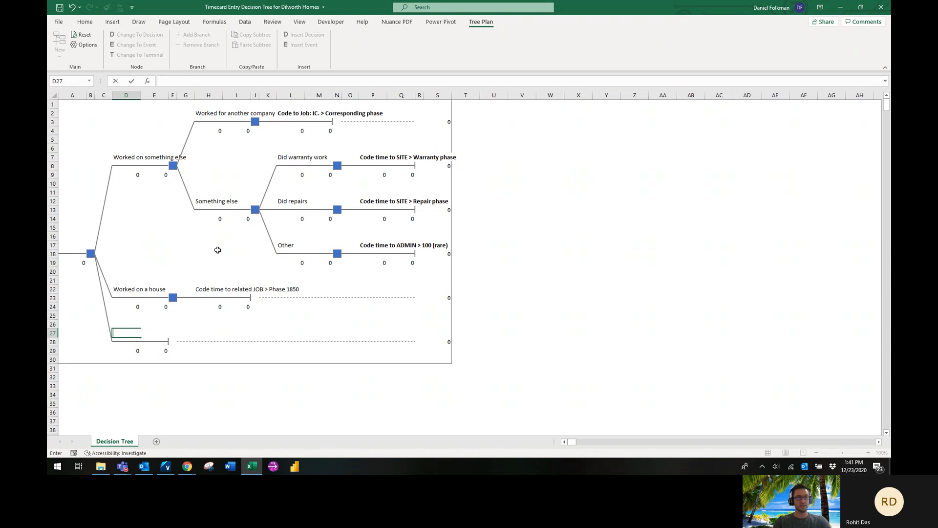
left_click(274, 309)
left_click(130, 333)
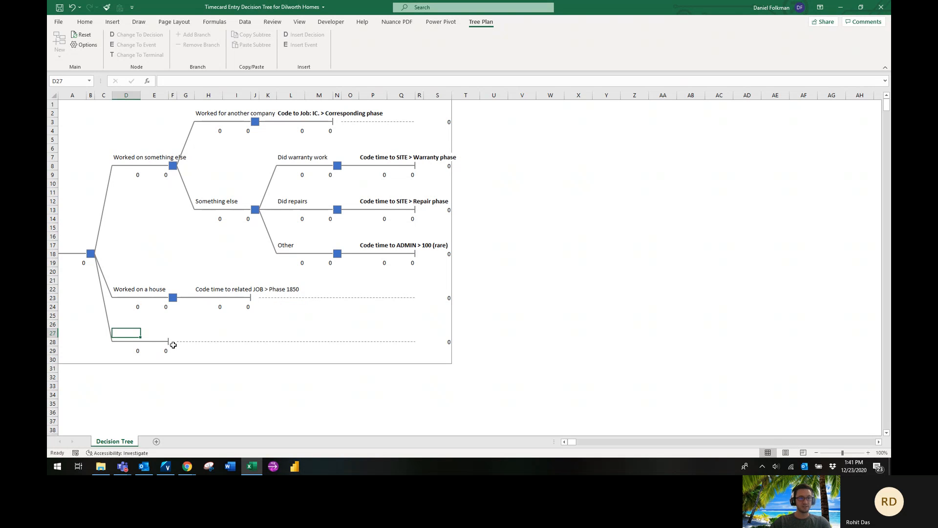
- Insert a decision at the new branch's end node in F28 and label the branch "Worked on a different project" in D27
left_click(173, 342)
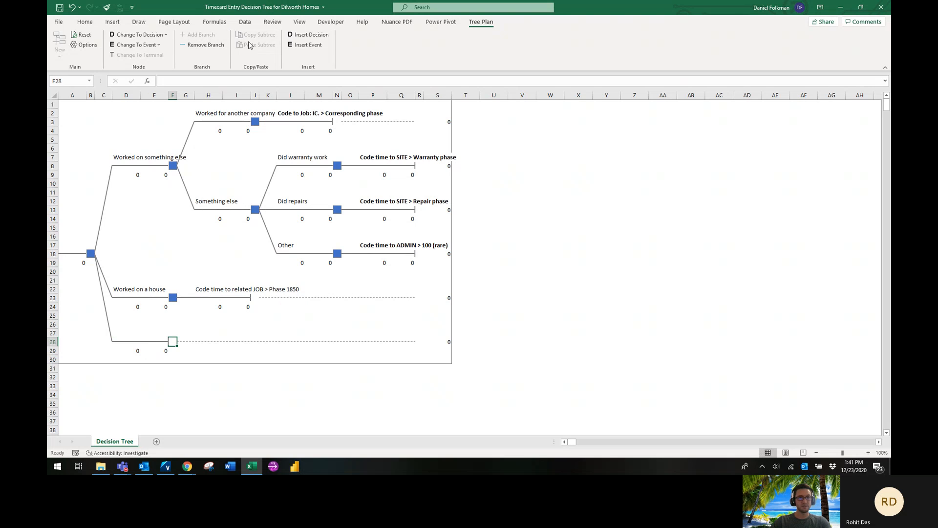
left_click(304, 38)
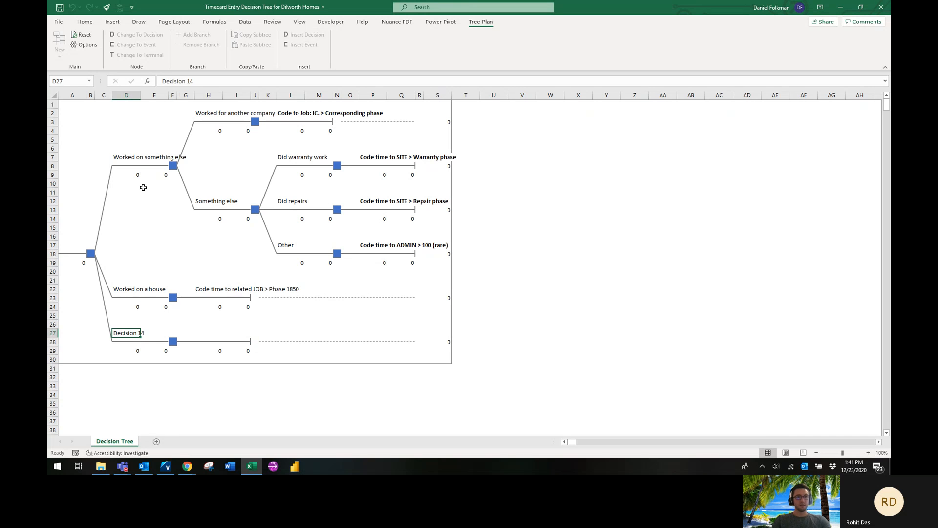
type("Worked")
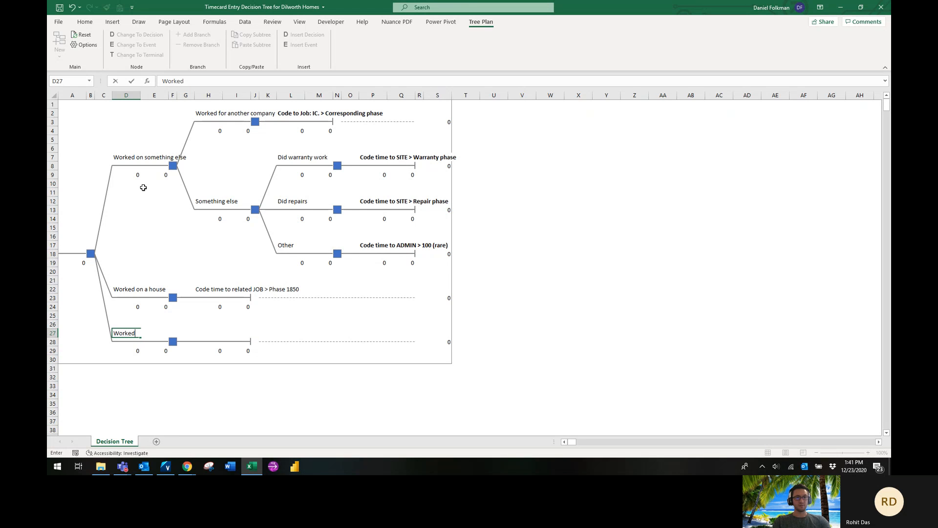
type(" for another rcompa")
key("BackSpace")
key("BackSpace")
key("BackSpace")
key("BackSpace")
key("BackSpace")
key("BackSpace")
key("BackSpace")
key("BackSpace")
key("BackSpace")
key("BackSpace")
key("BackSpace")
key("BackSpace")
key("BackSpace")
key("BackSpace")
key("BackSpace")
key("BackSpace")
key("BackSpace")
key("BackSpace")
type("on ")
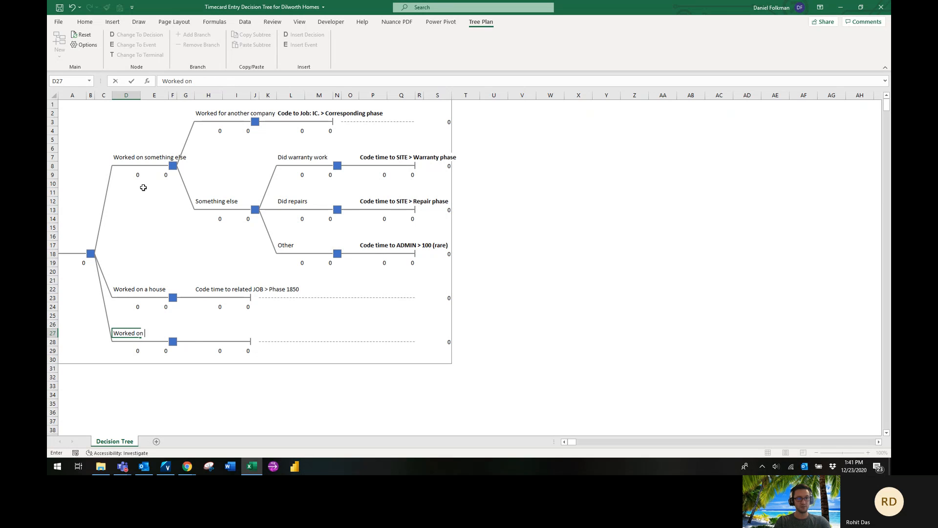
type("a different proje")
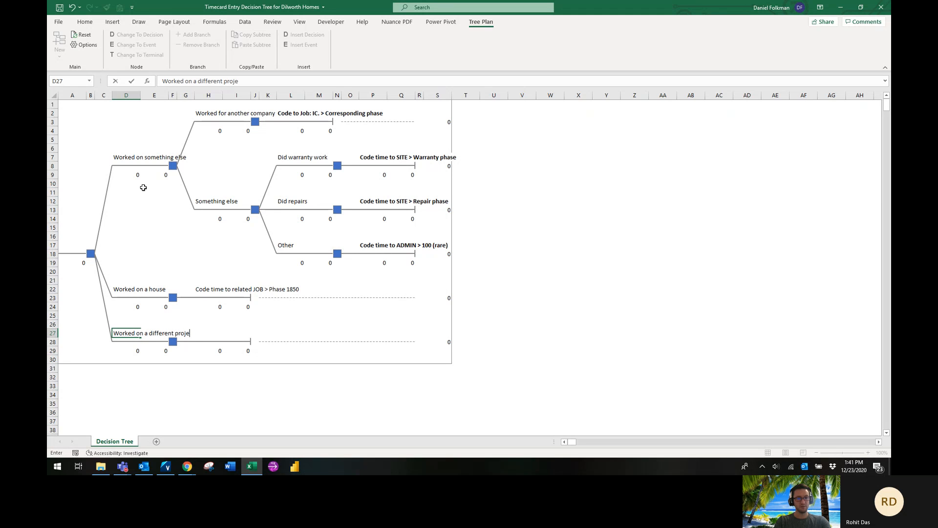
key("Right")
key("Right")
key("Right")
key("Right")
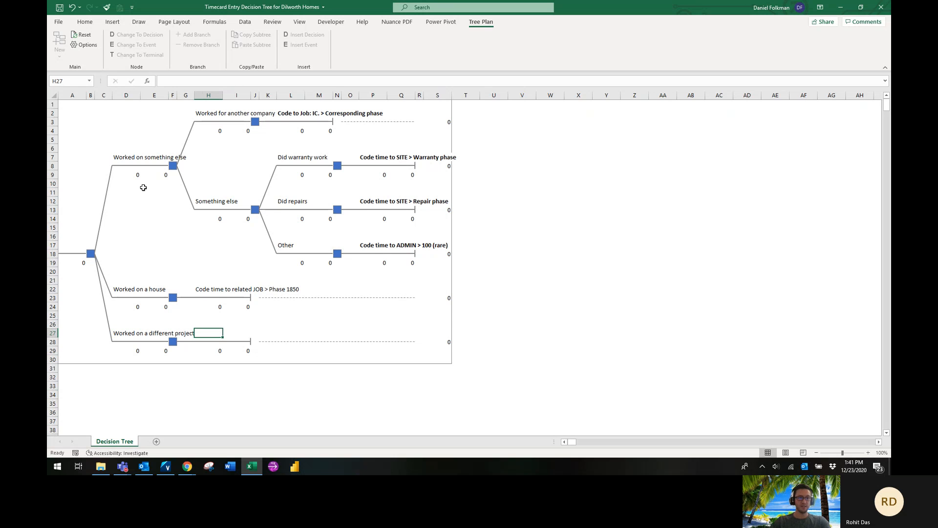
- Make the coding label after "Worked on a house" in H22 bold
left_click(204, 289)
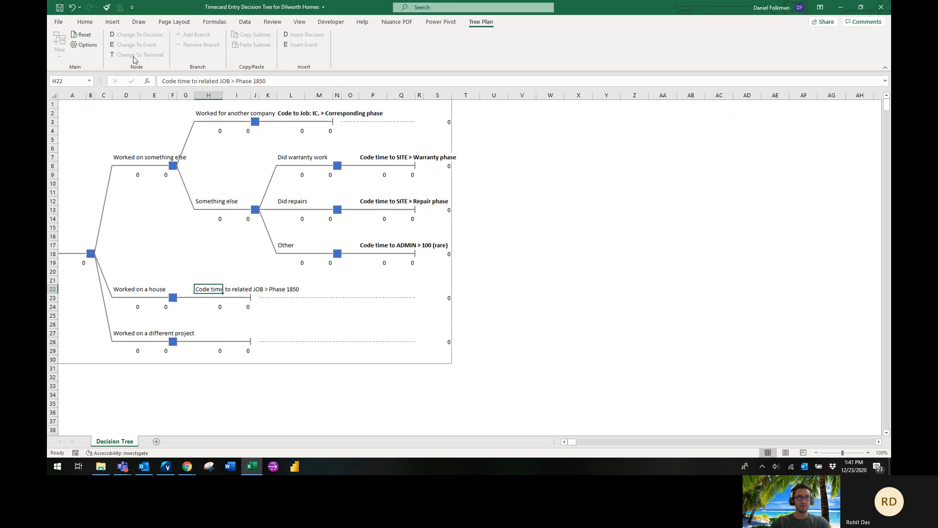
left_click(84, 22)
left_click(127, 53)
- Copy the coding label "Code to Job: IC. > Corresponding phase" from L2 to H27, after "Worked on a different project"
left_click(297, 112)
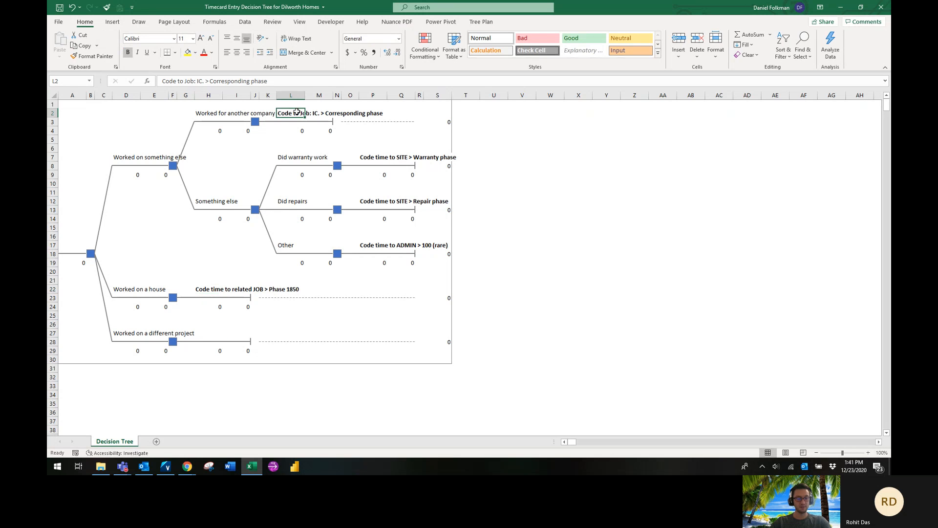
key("ctrl+c")
left_click(211, 333)
key("Return")
left_click(551, 297)
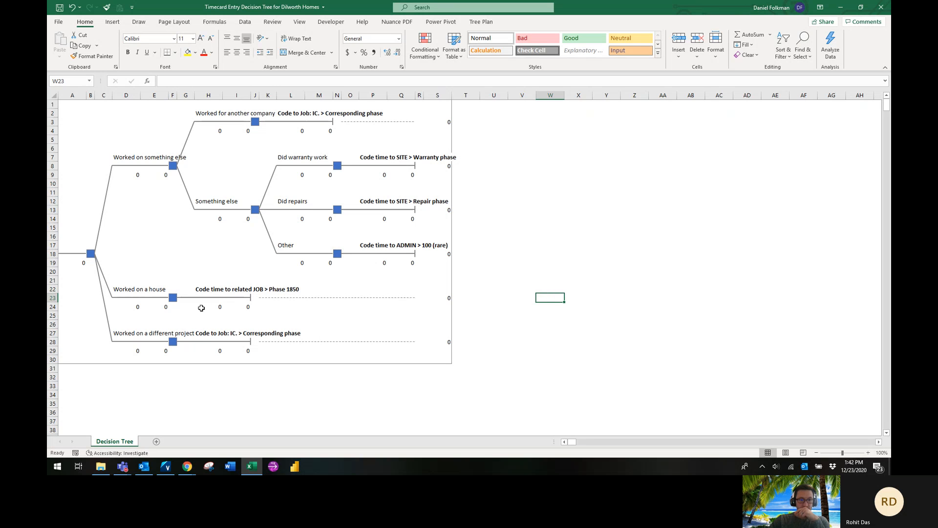
- Reword the coding label in H22 to "Code time to Job: Related JOB > Phase 1850"
left_click(205, 289)
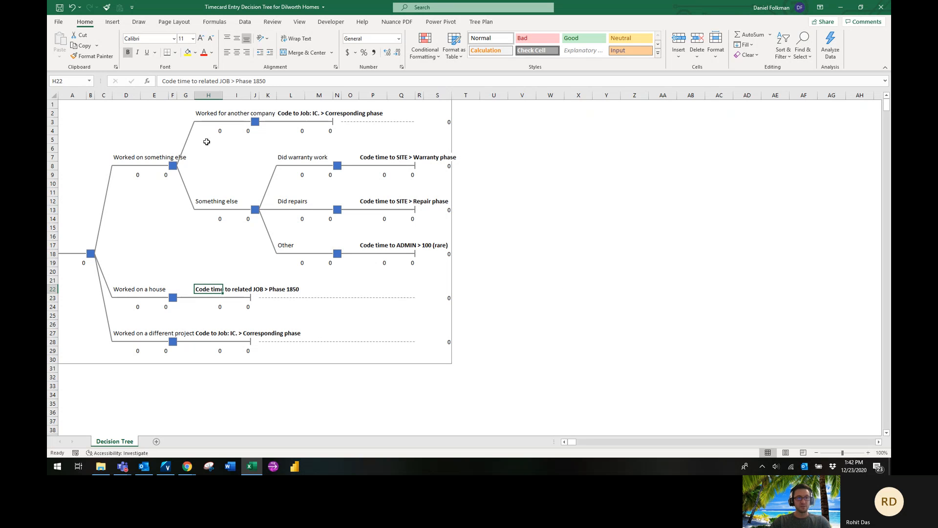
left_click(202, 80)
key("BackSpace")
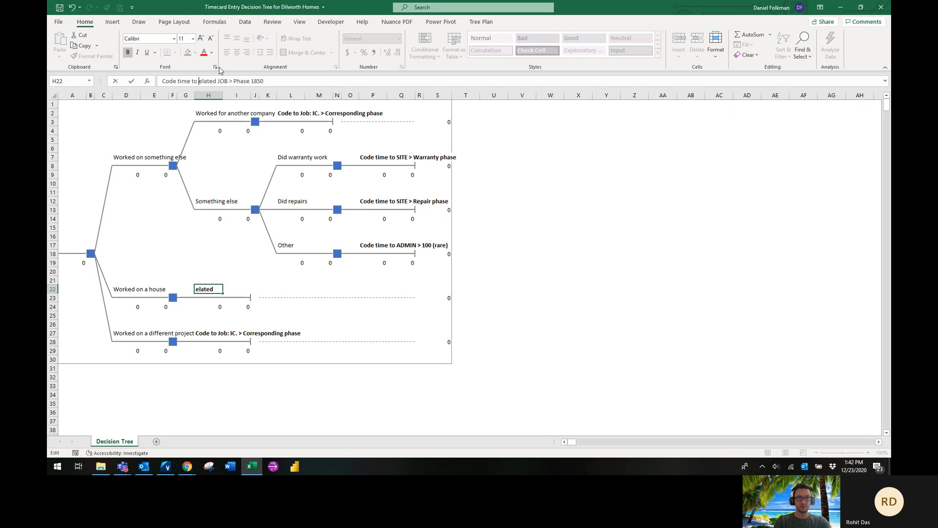
type("Job")
type(": R")
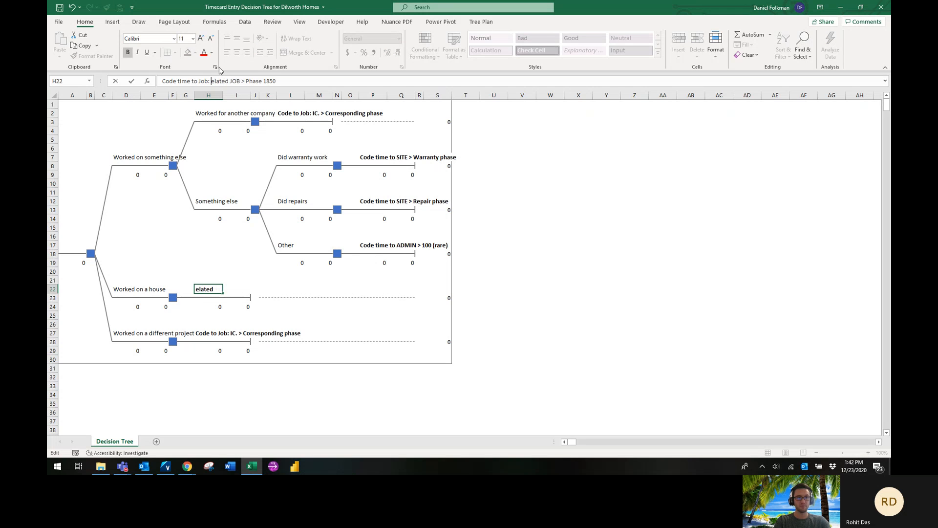
key("Tab")
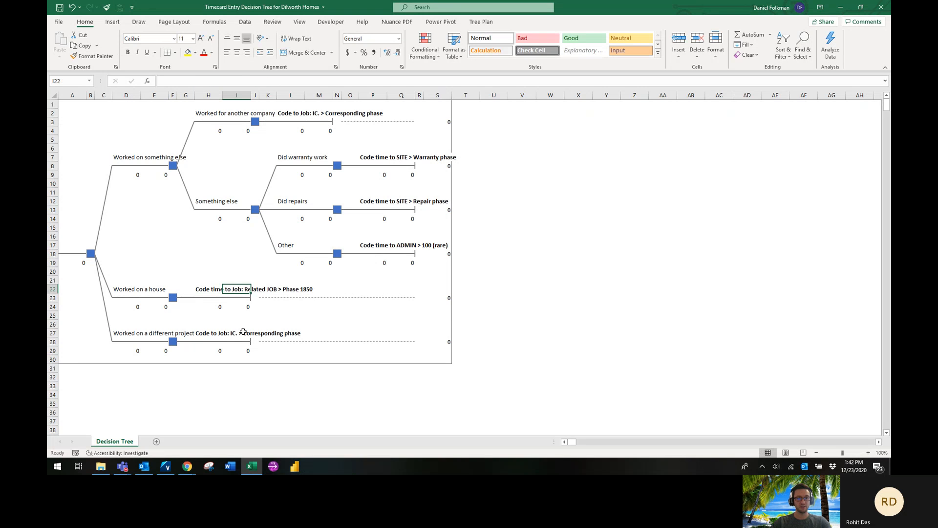
- Reword H27 to "Code time to Job: IC . > Corresponding Phase" and H22 to "Code time to Job: JOB . > Phase 1850", and save the workbook
left_click(214, 332)
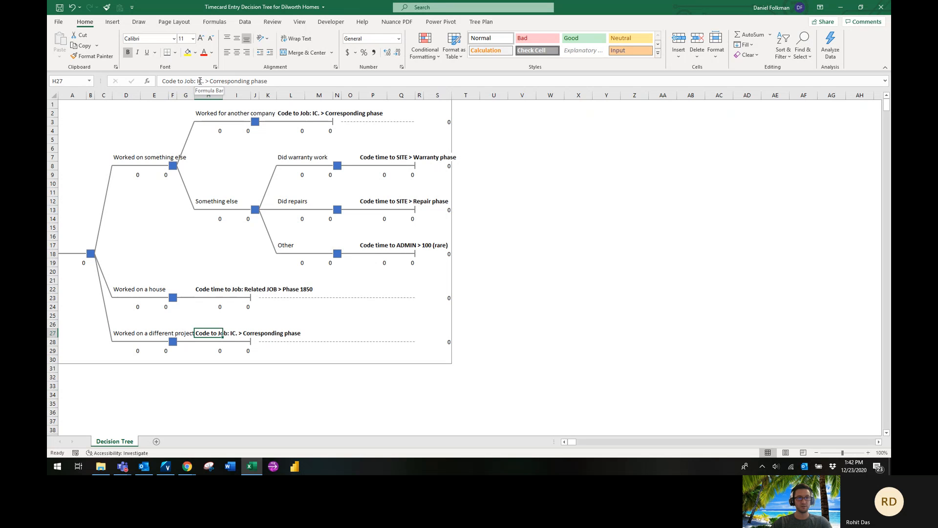
left_click(219, 288)
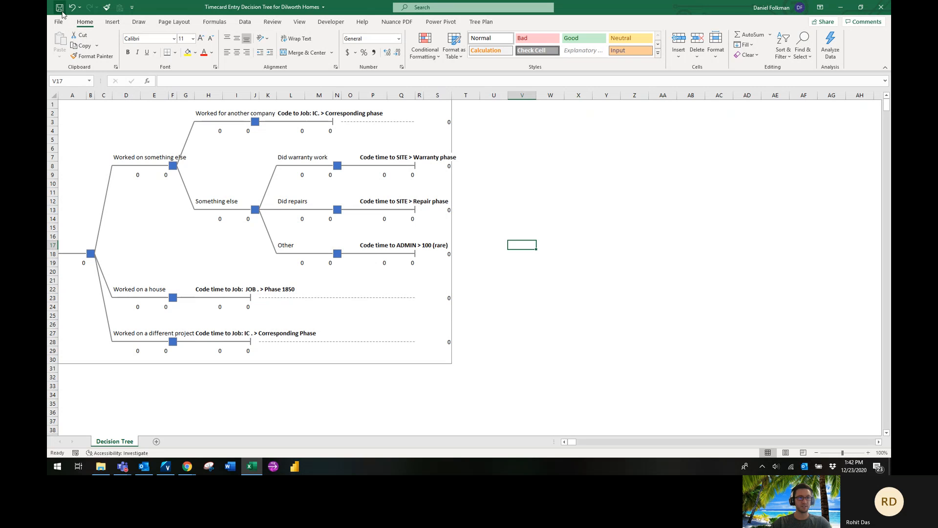
left_click(61, 9)
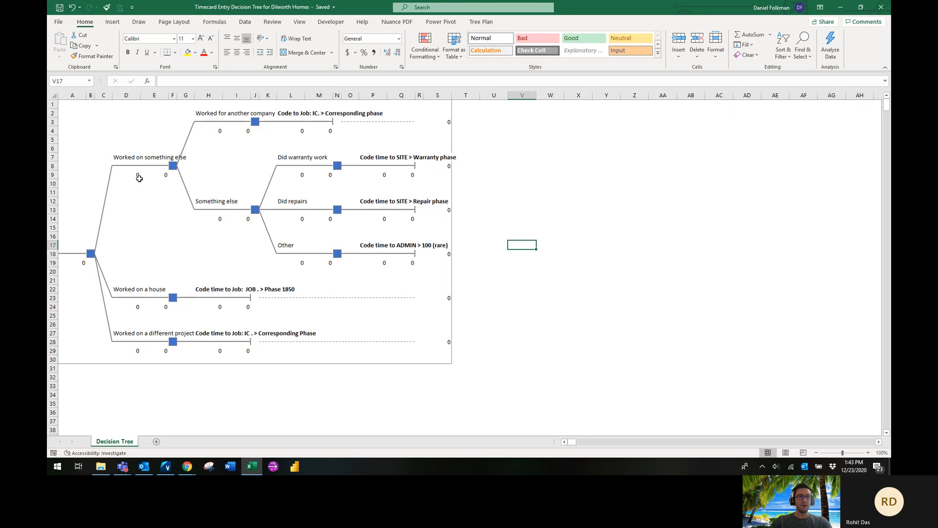
- Review the three main branch labels and the "Worked on something else" path of the decision tree
left_click(142, 158)
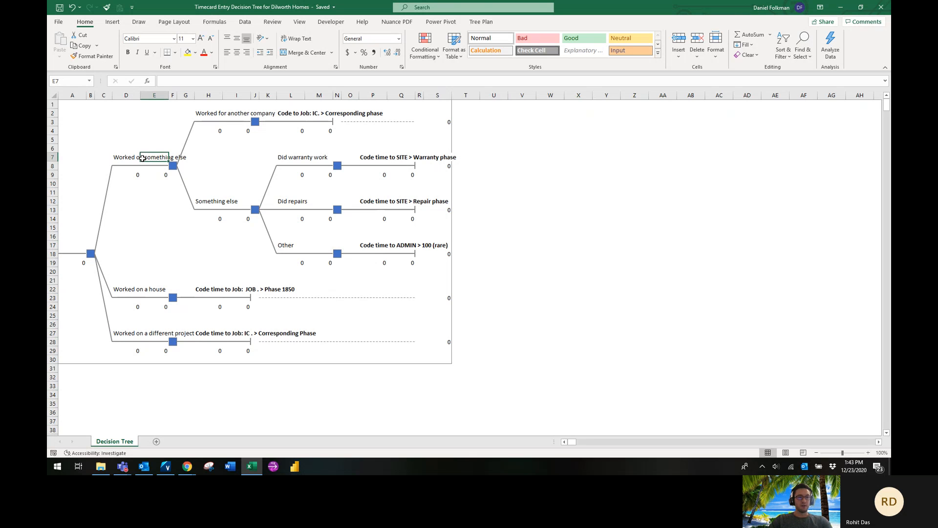
left_click(131, 342)
left_click(140, 288)
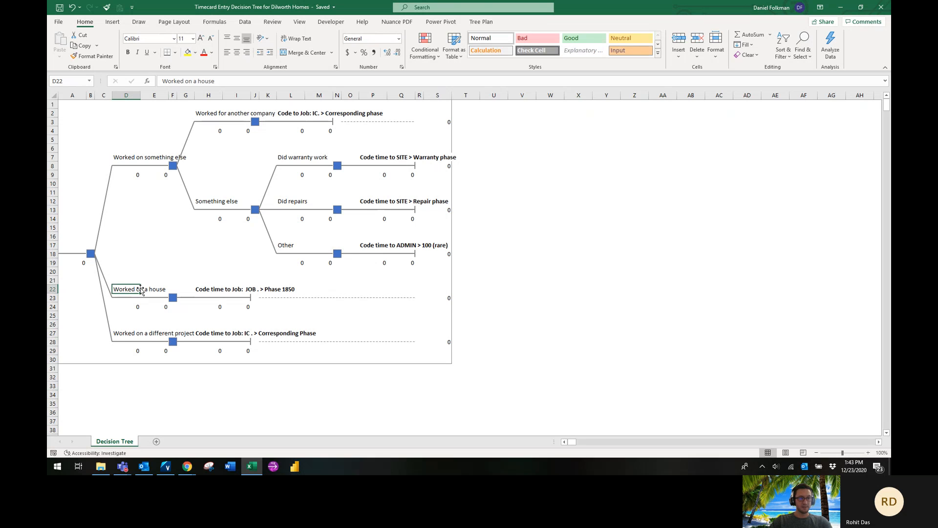
left_click(131, 334)
left_click(133, 158)
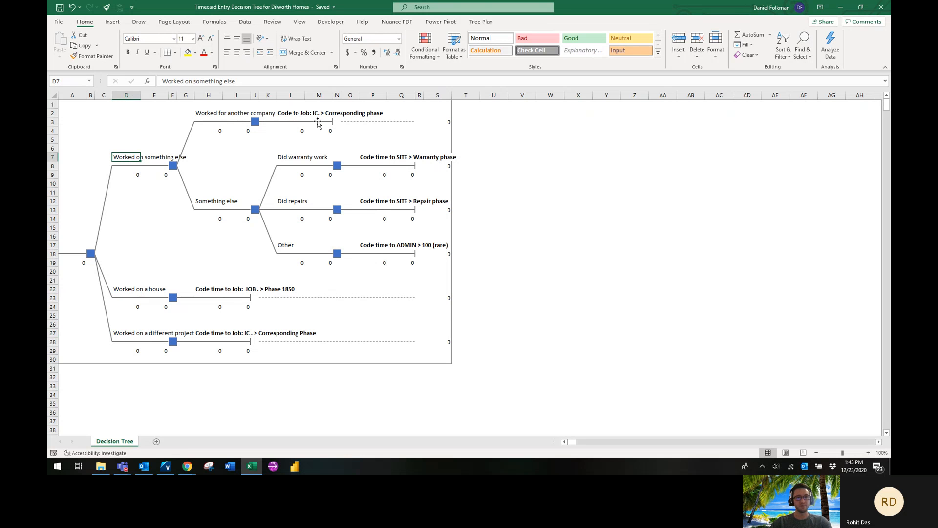
left_click(264, 122)
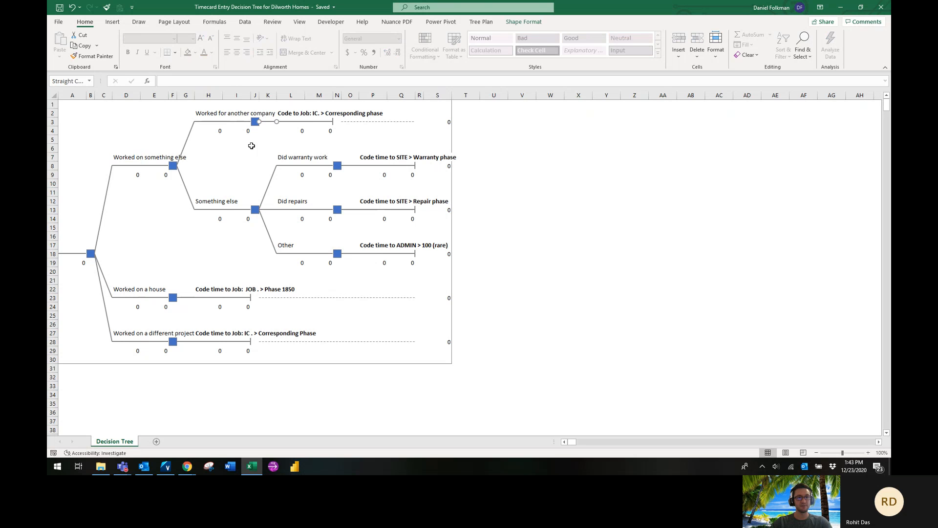
left_click(182, 164)
key("Left")
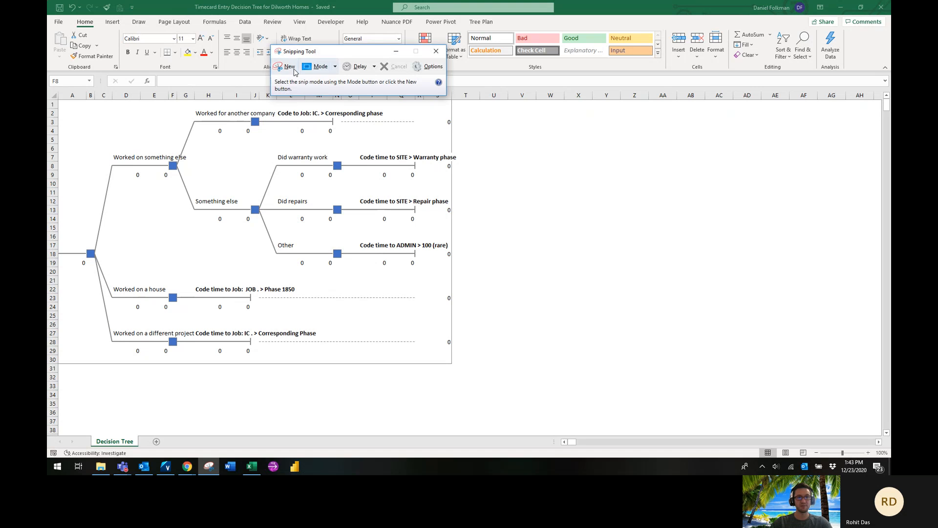
- Switch to the Snipping Tool and capture the "Something else" part of the decision tree
left_click(290, 66)
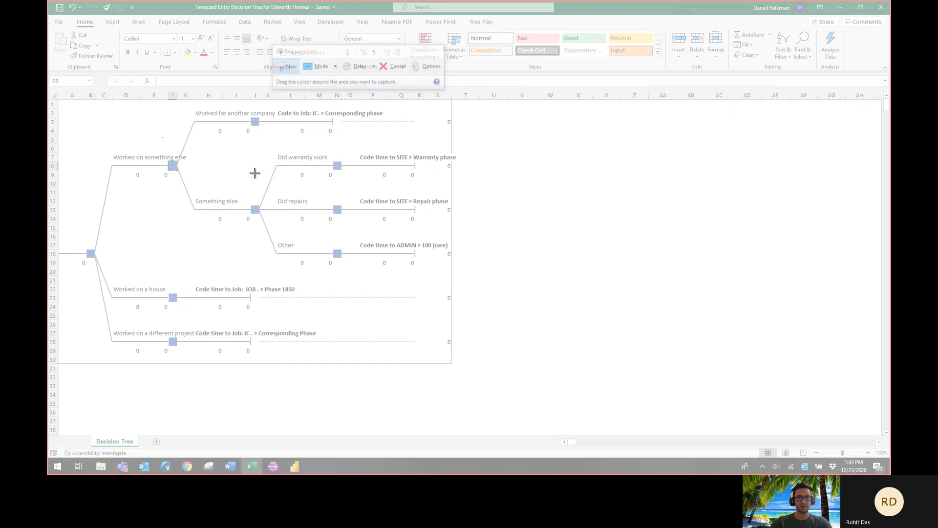
left_click_drag(162, 137, 518, 291)
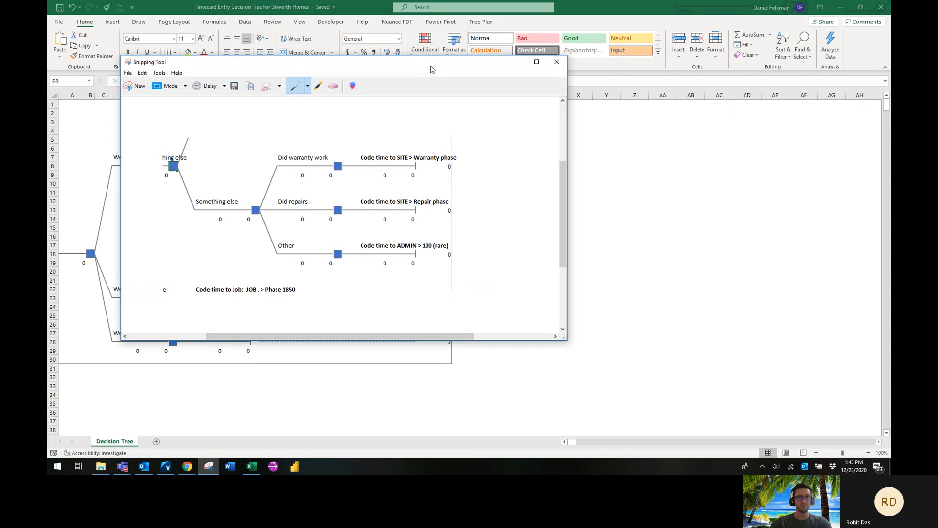
- Remove the coding node in N3 and the "Worked for another company" branch from the decision tree
left_click_drag(431, 66, 48, 74)
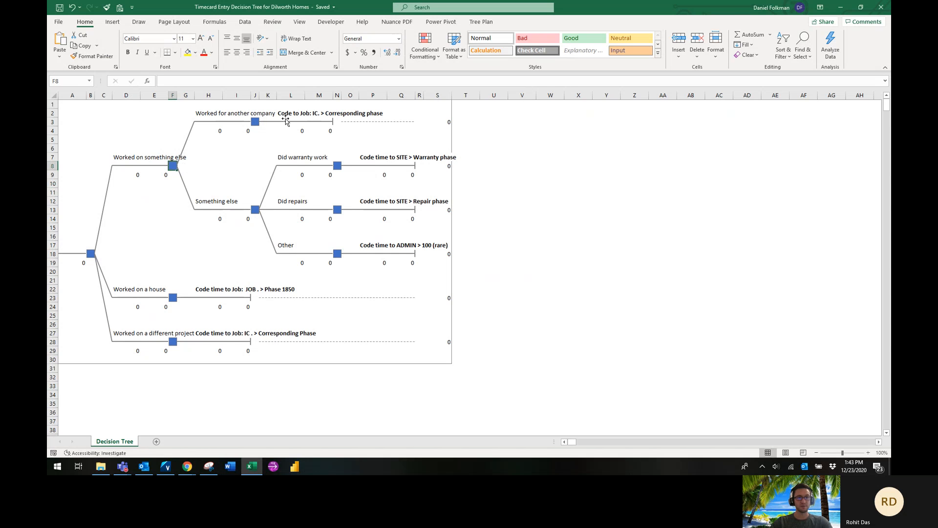
left_click(338, 123)
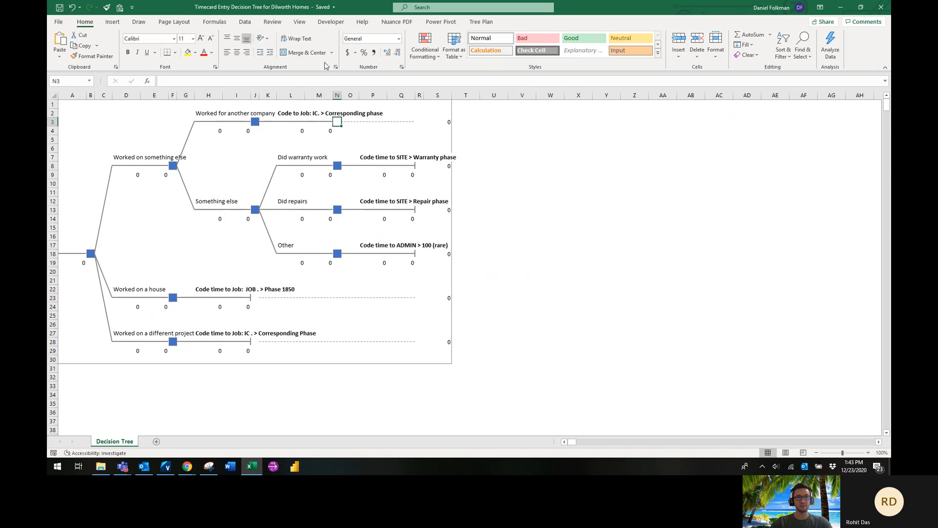
left_click(481, 22)
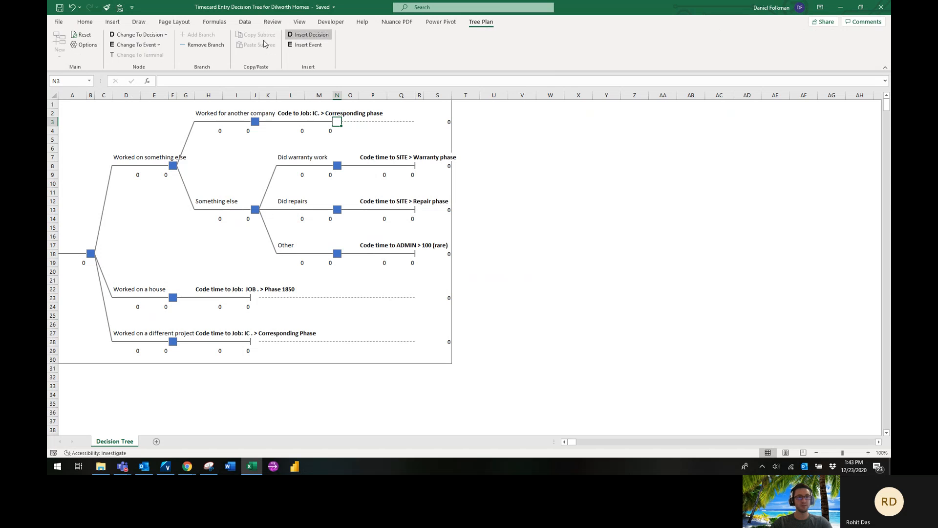
left_click(200, 45)
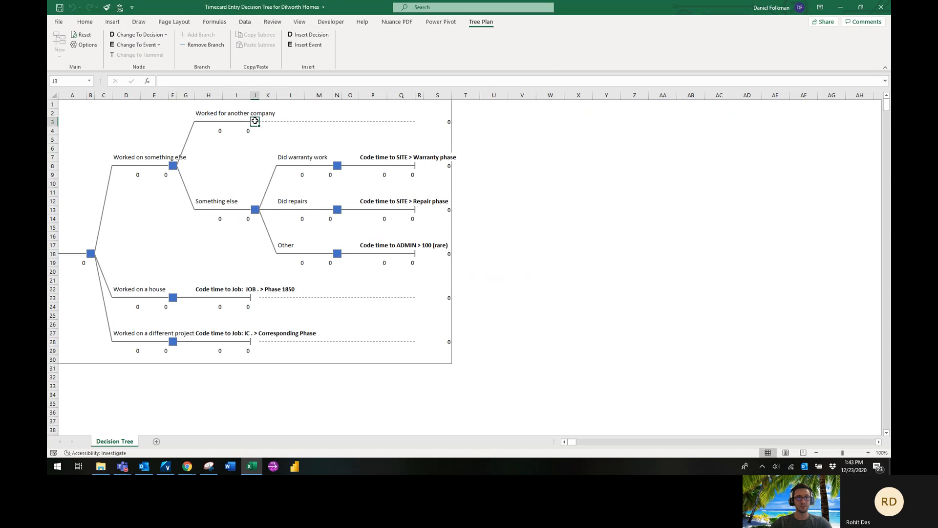
left_click(204, 45)
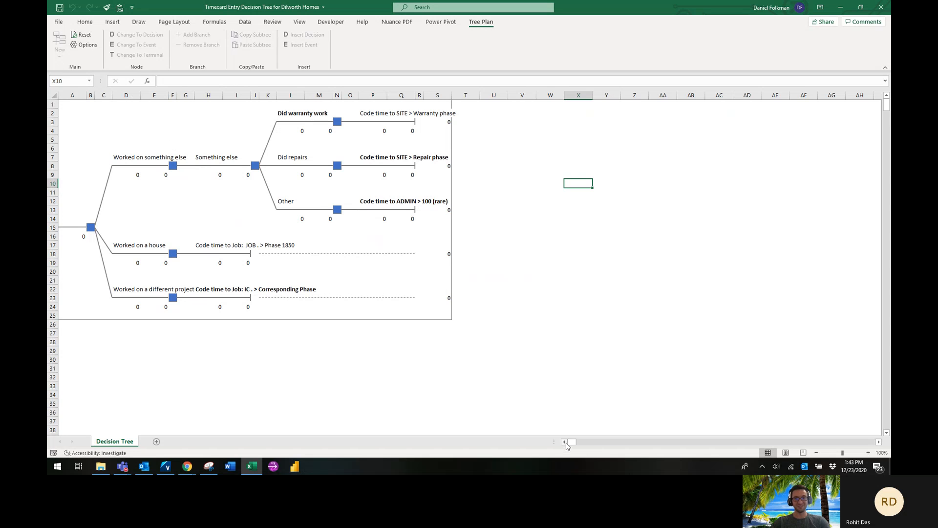
- Enter the question "What did you work on today?" in A14 above the tree's starting line
left_click(197, 131)
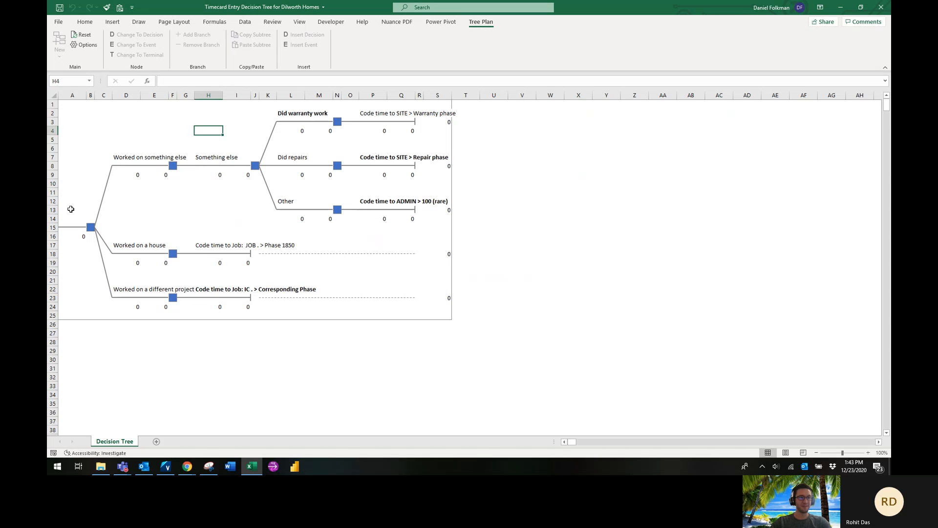
left_click(72, 220)
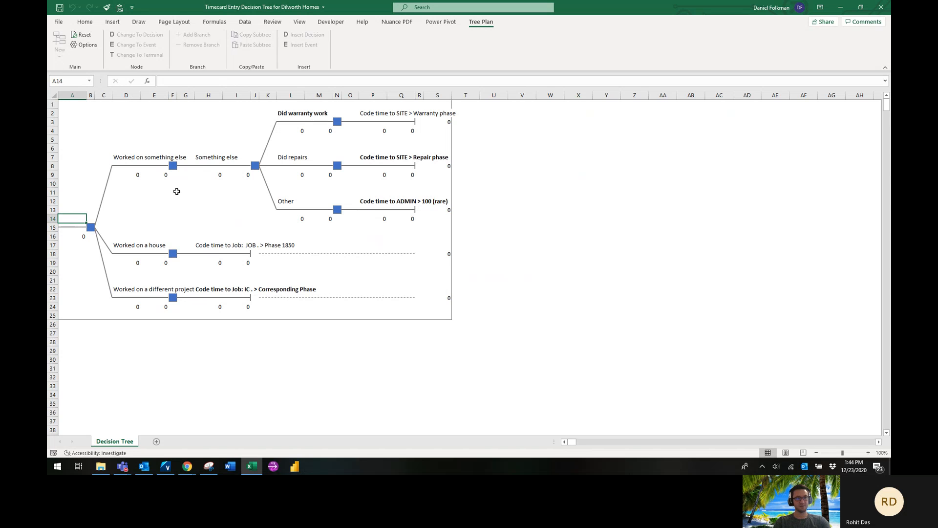
- Remove the "Worked on something else" branch with its sub-branches, and close the workbook
left_click(172, 166)
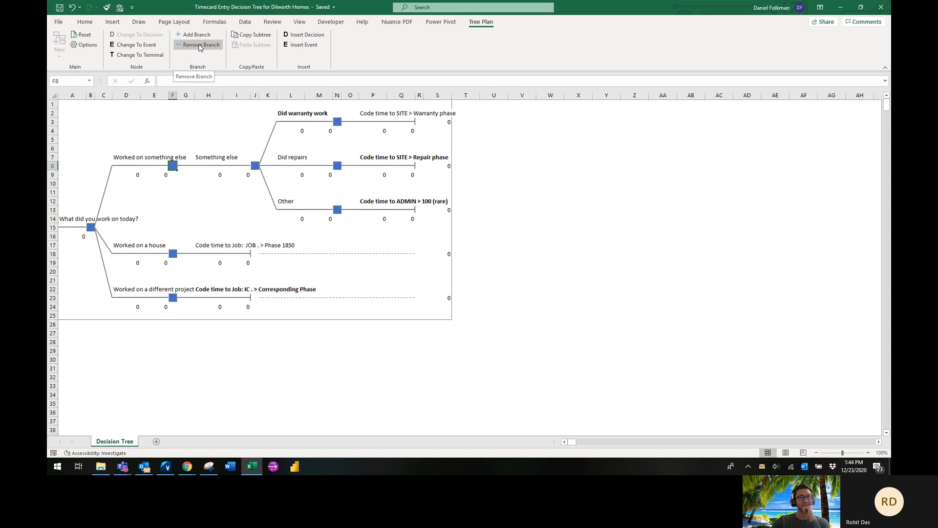
left_click(200, 45)
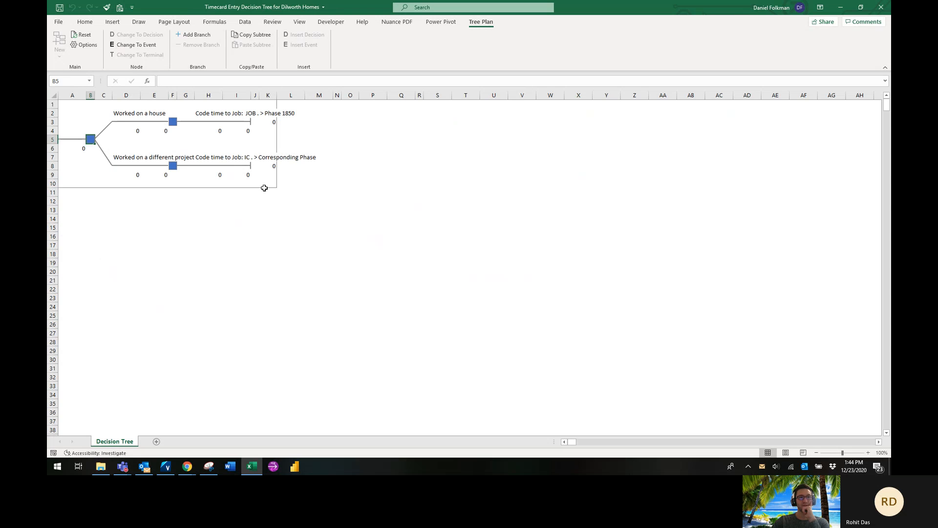
left_click(431, 140)
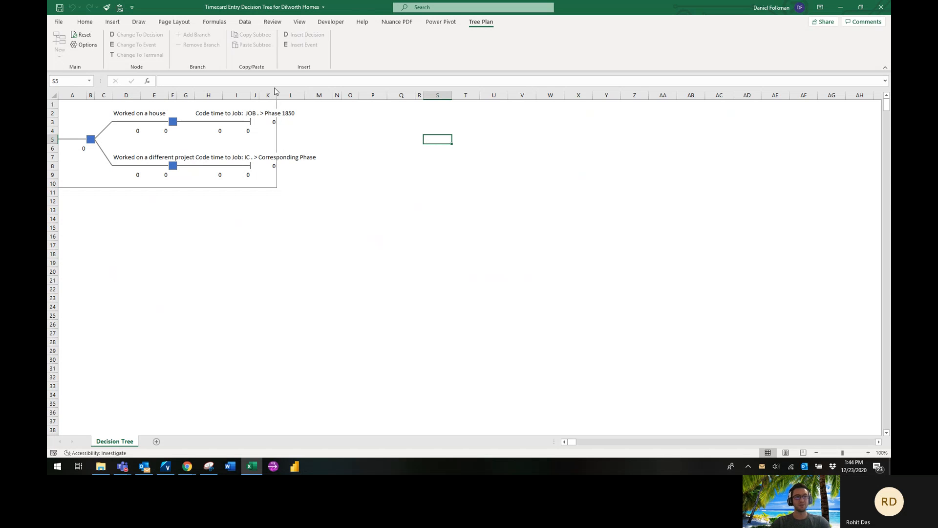
left_click(882, 8)
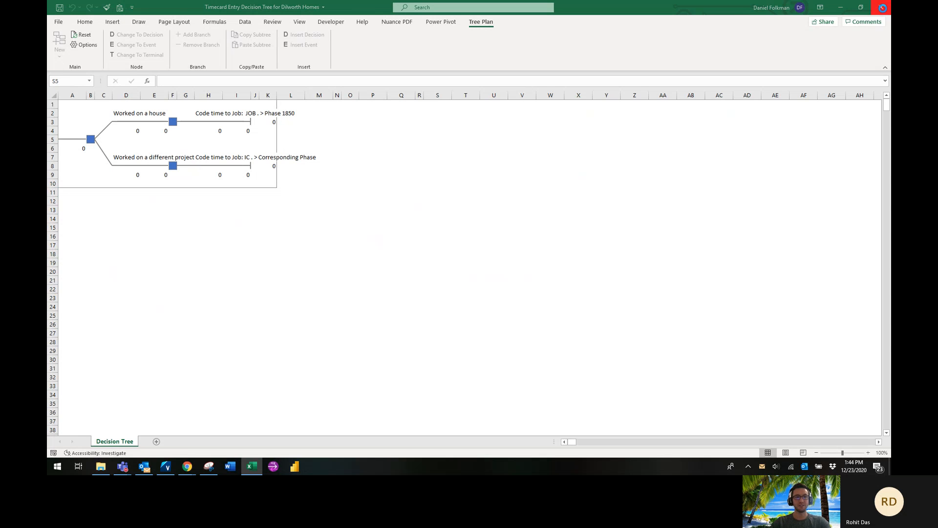
left_click(469, 244)
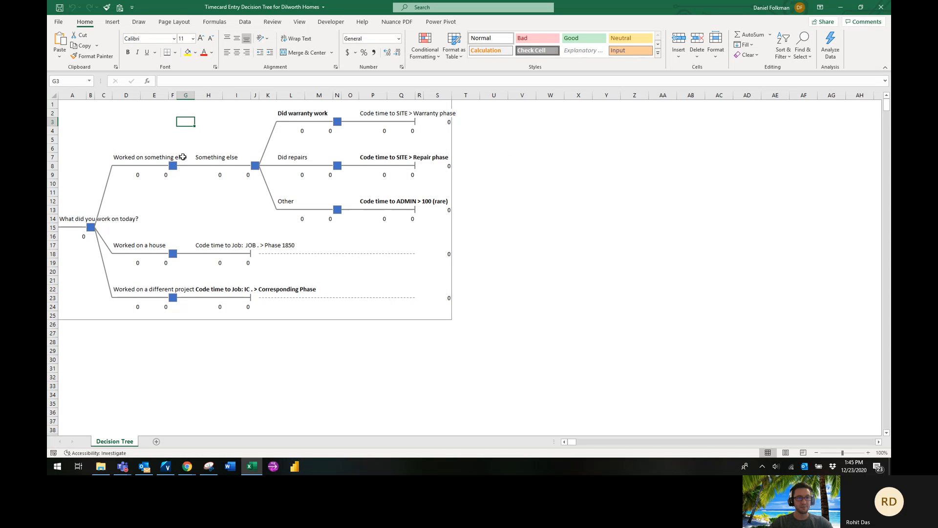
- Remove the "Worked on something else" branch at node F8 together with all its sub-branches from the reopened tree
left_click(167, 149)
key("Down")
key("Down")
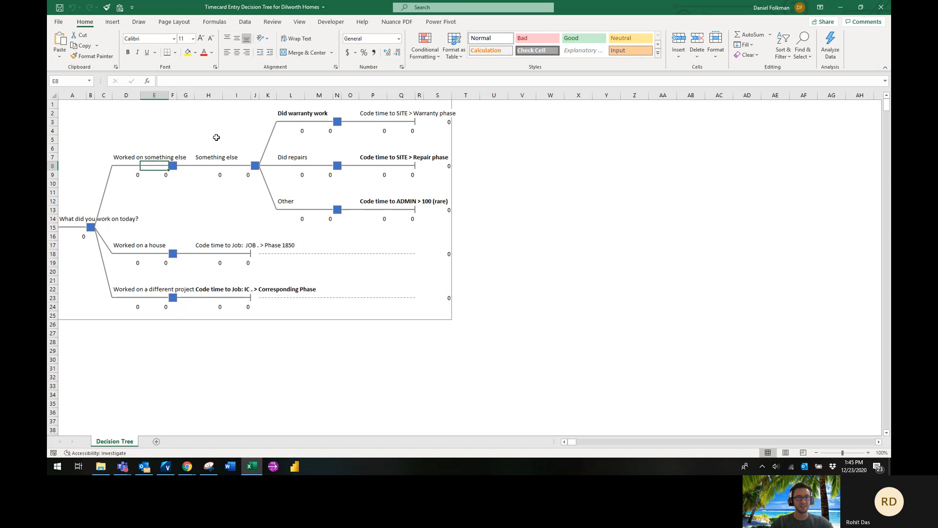
key("Right")
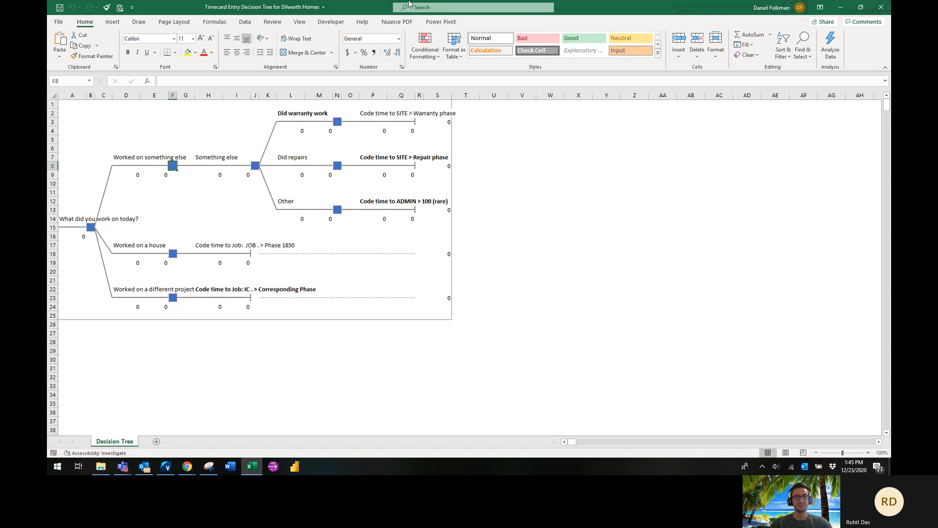
left_click(441, 21)
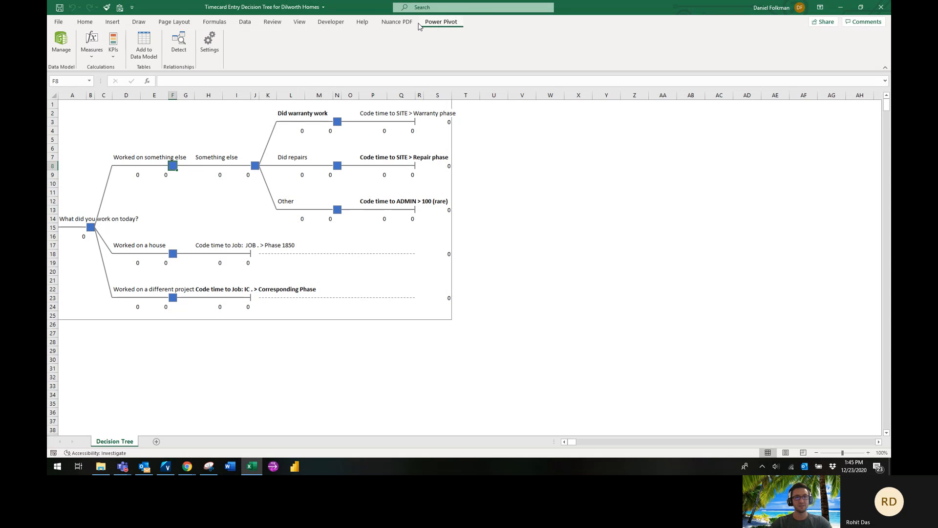
left_click(481, 21)
left_click(180, 146)
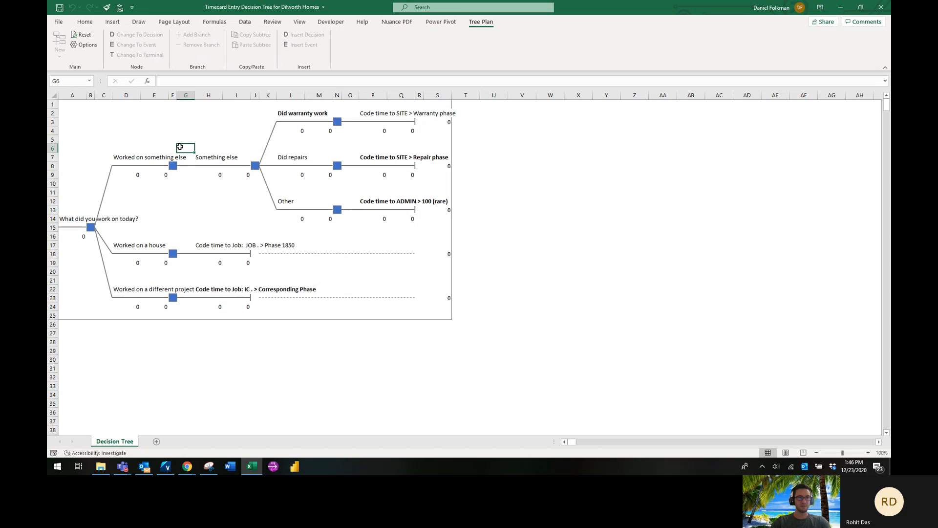
key("Down")
key("Down")
key("Left")
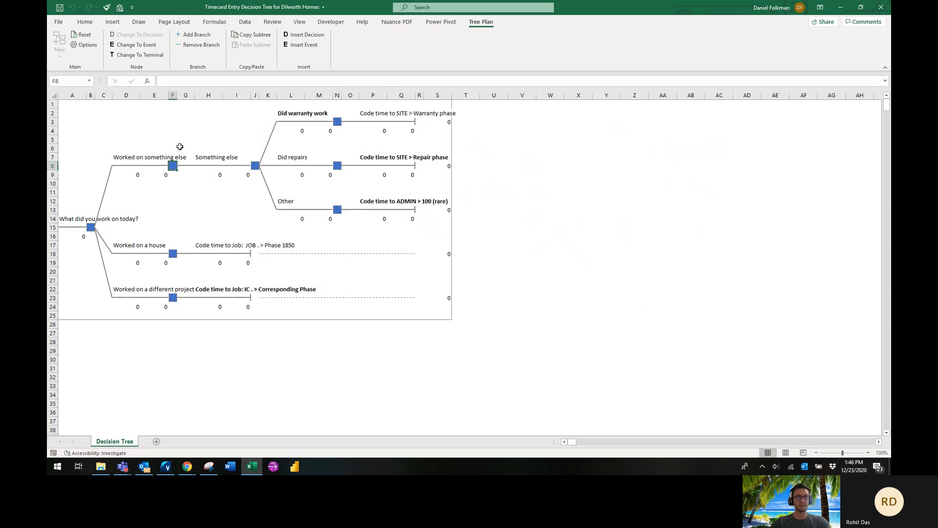
left_click(206, 47)
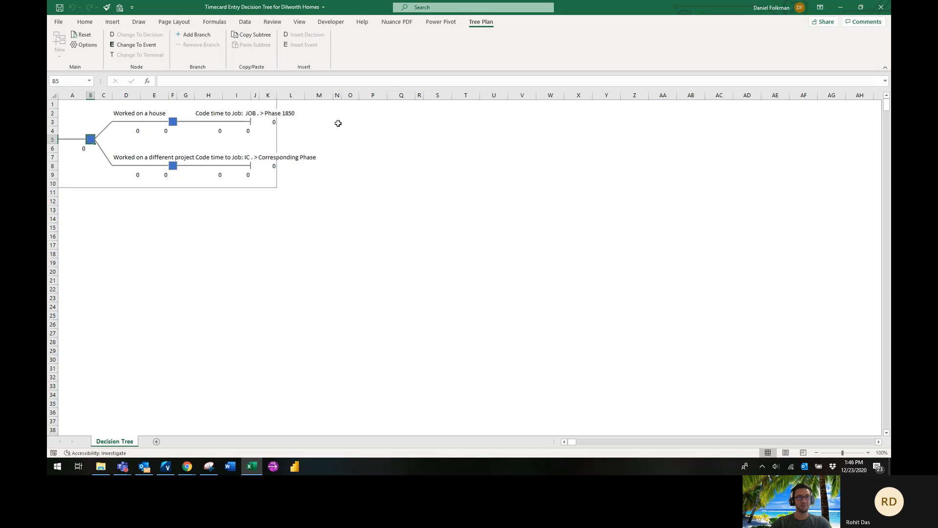
- Add a third branch to the tree's starting decision and label it "Worked on something else"
left_click(192, 34)
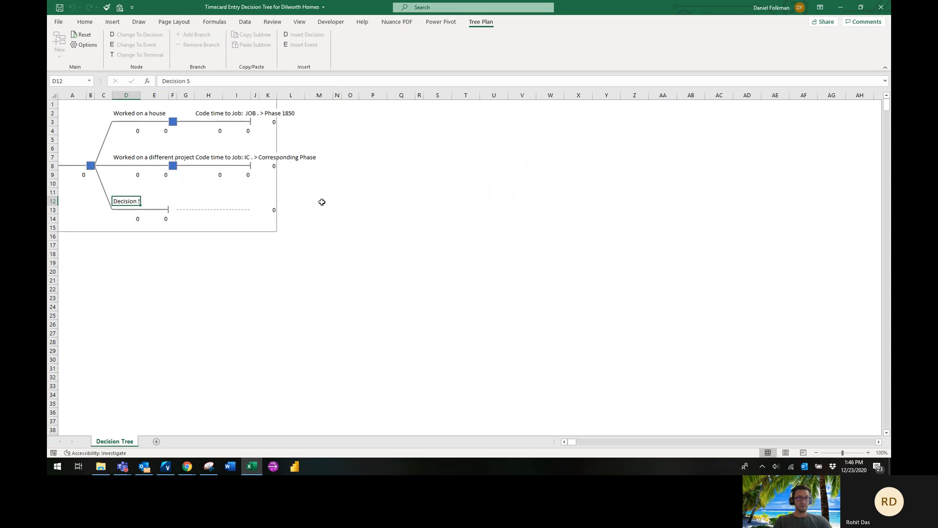
type("Worked on something else")
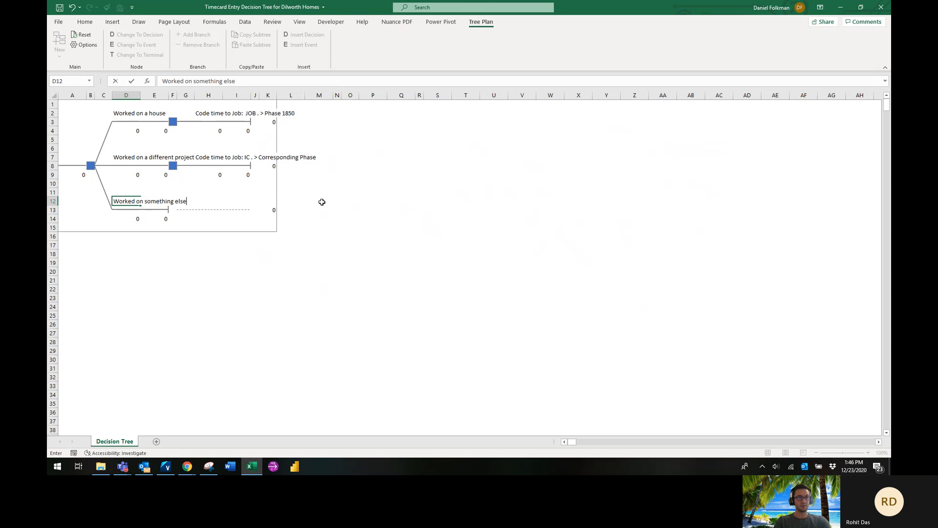
key("Tab")
- Change the end node of the "Worked on something else" branch to a decision with 3 branches
left_click(173, 209)
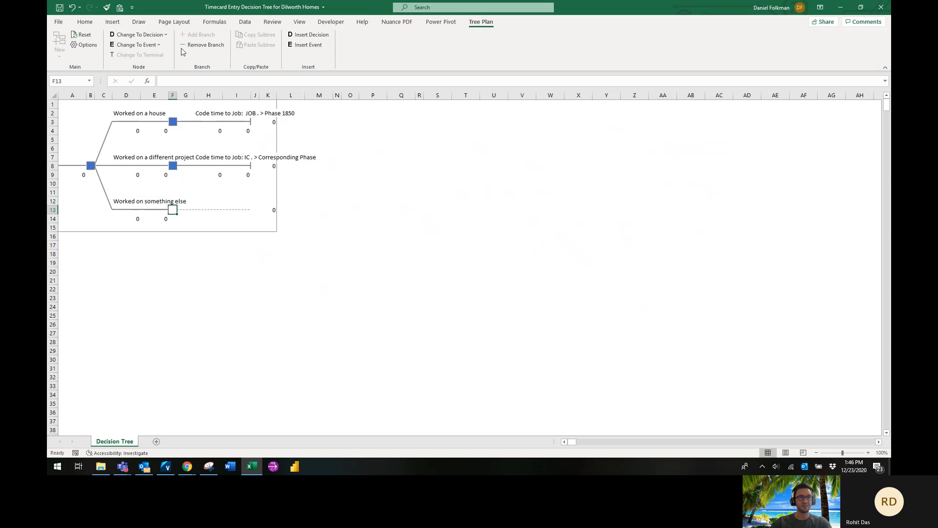
left_click(147, 35)
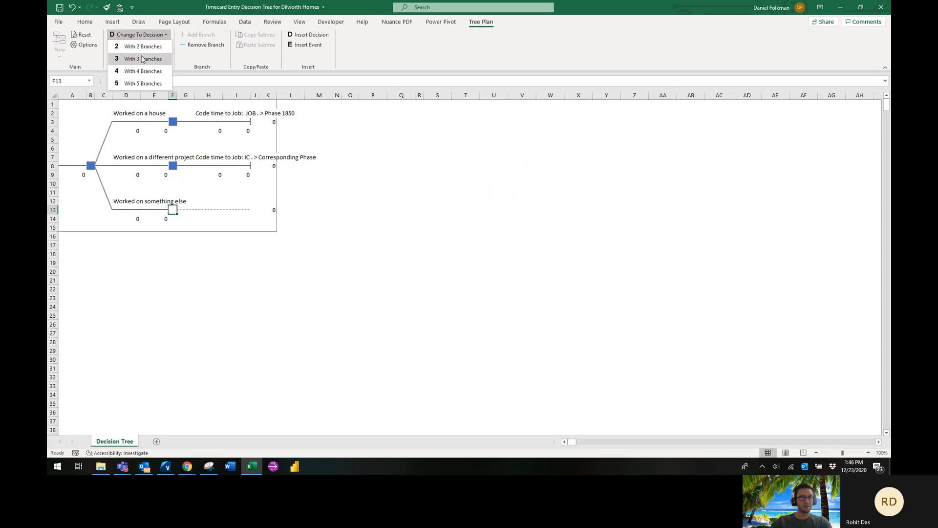
left_click(141, 56)
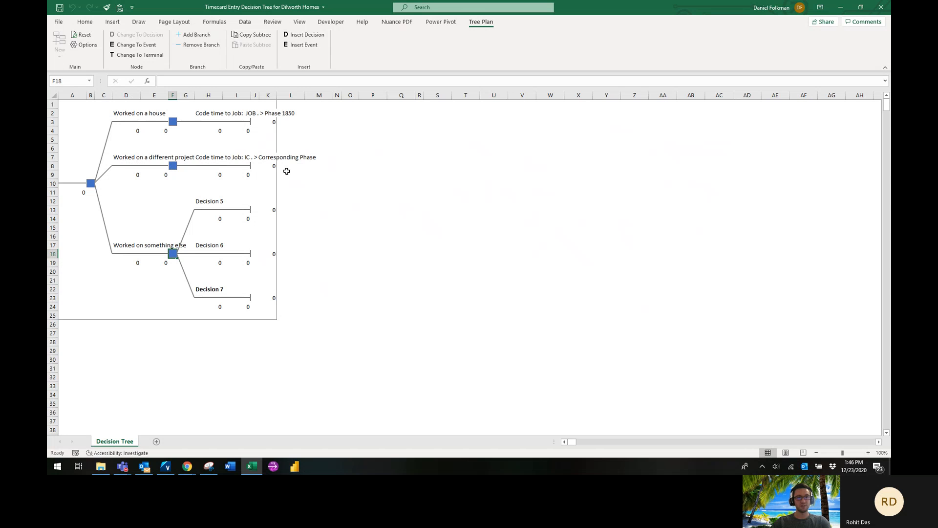
left_click(144, 206)
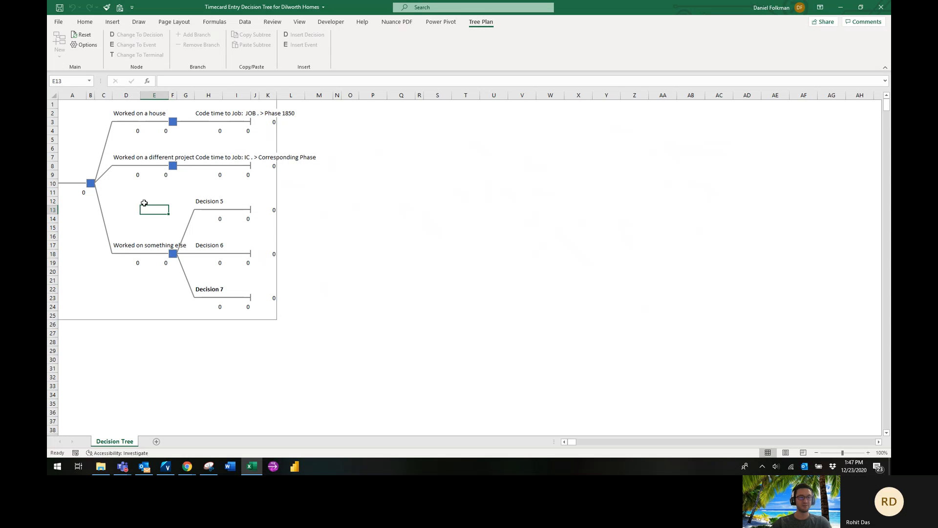
left_click(78, 175)
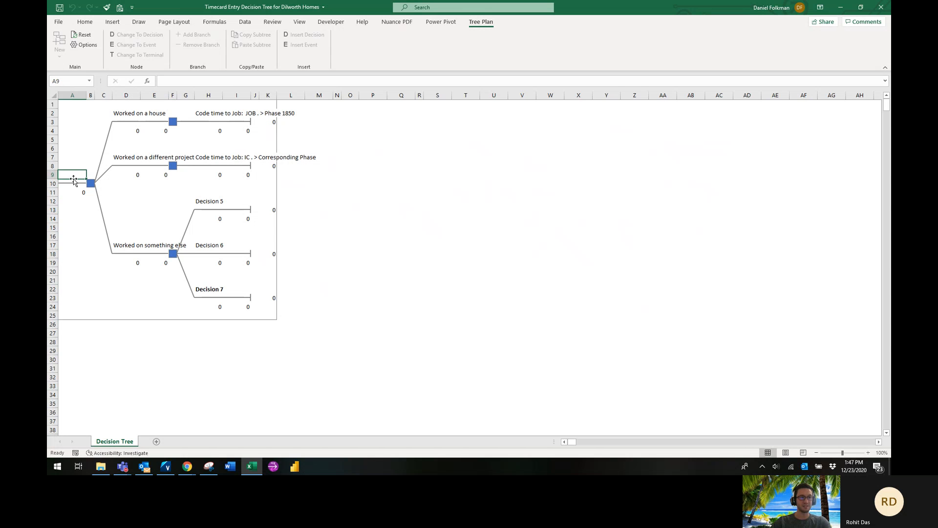
left_click(126, 244)
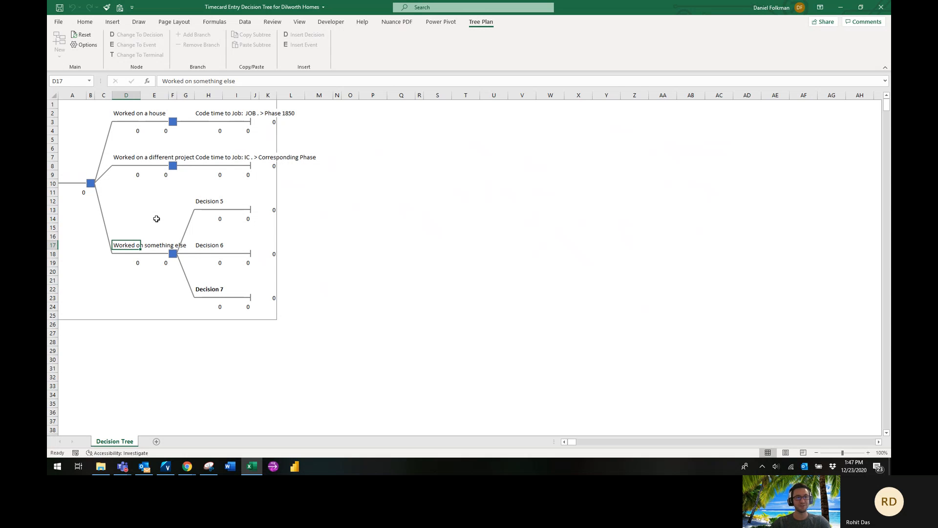
left_click(156, 219)
- Label the first sub-branch of "Worked on something else" in H12 as "Did warranty work"
left_click(128, 244)
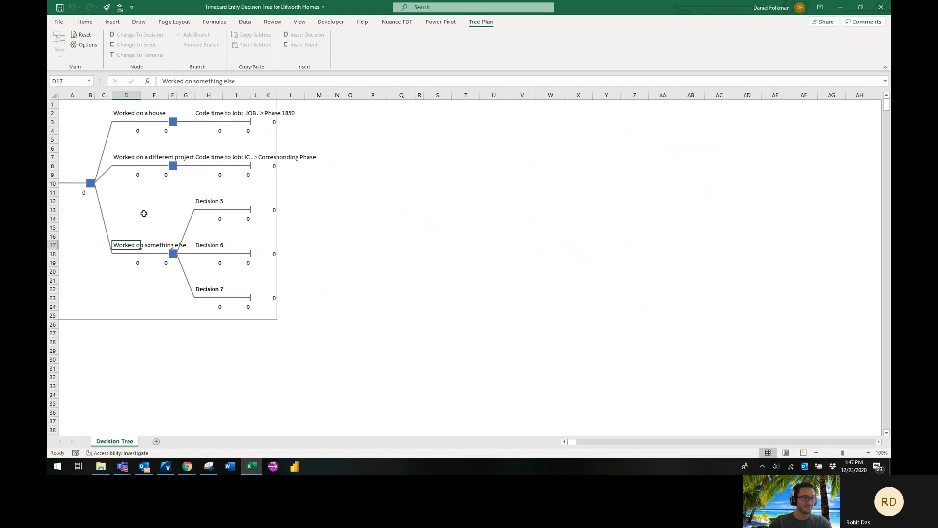
key("Right")
key("Right")
key("Right")
key("Right")
key("Up")
key("Up")
key("Up")
key("Up")
key("Up")
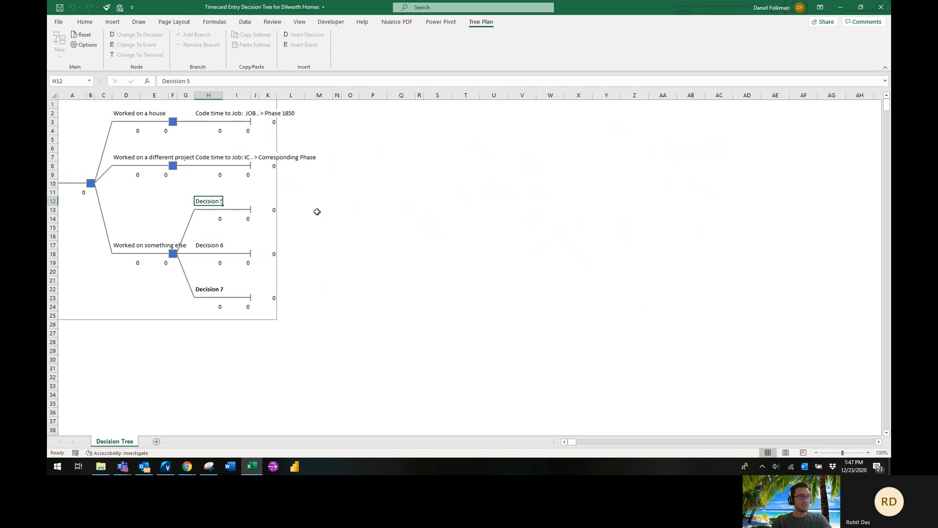
type("Did warranty work")
- Label the second sub-branch in H17 as "Did repair work"
key("Down")
key("Down")
key("Down")
key("Down")
key("Down")
type("Did reapai")
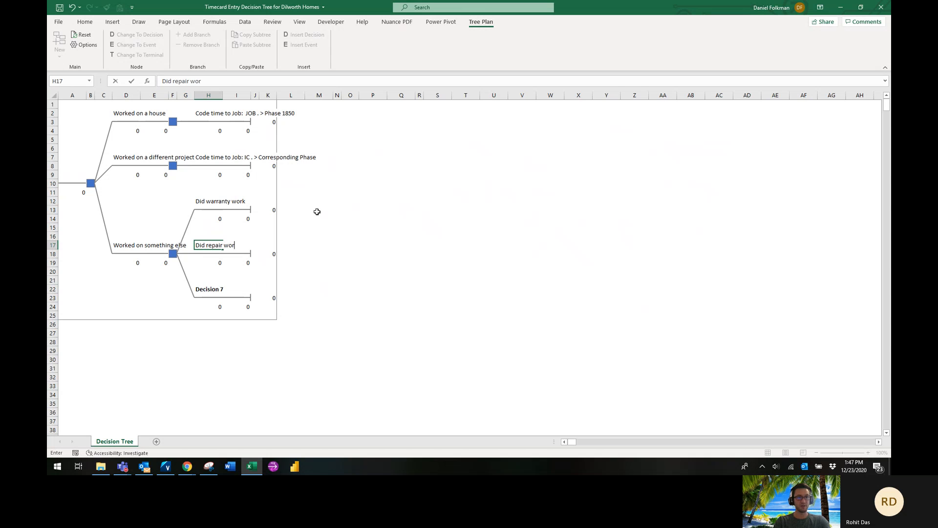
- Label the third sub-branch in H22 as "Other"
key("Down")
key("Down")
key("Down")
key("Down")
key("Down")
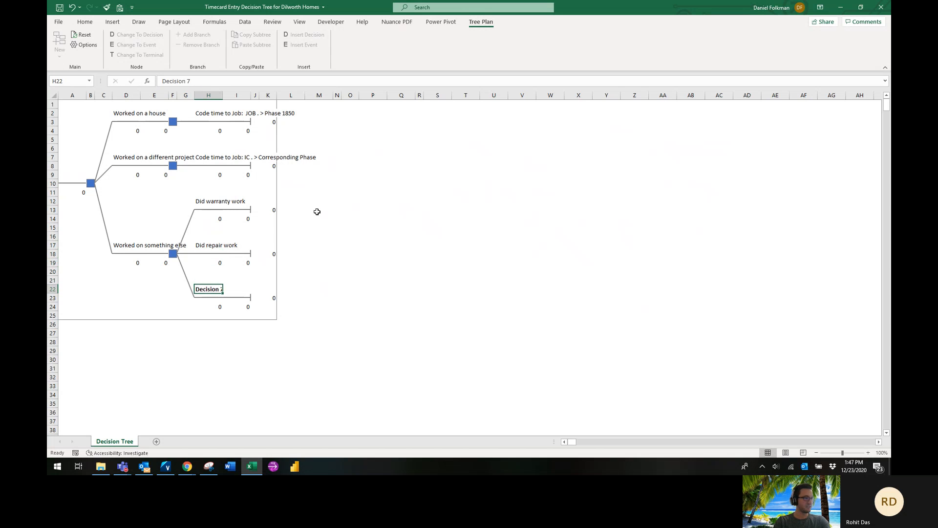
type("Other")
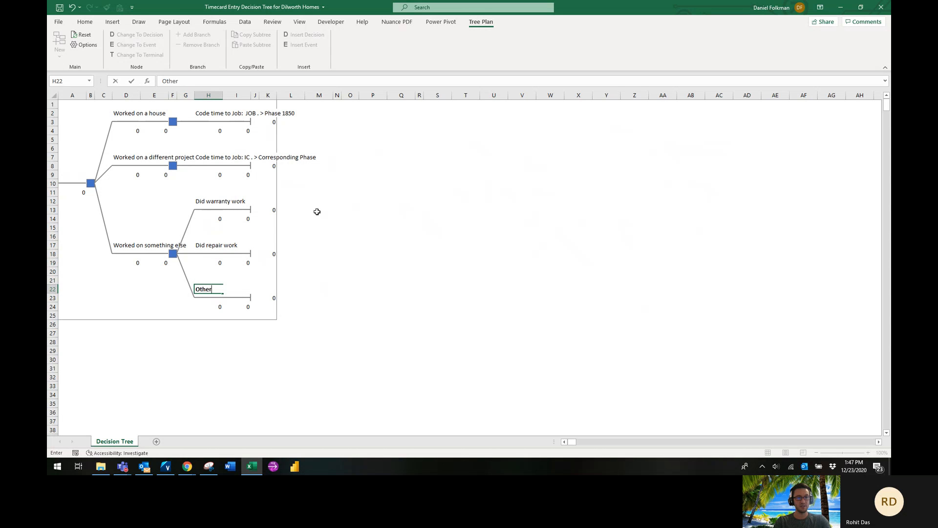
key("Tab")
key("Tab")
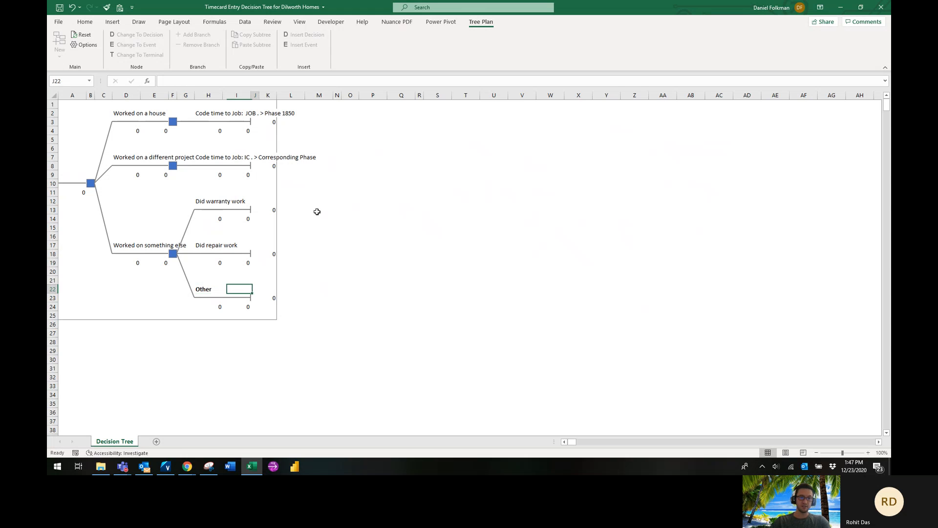
- Insert a decision at the end node of the "Other" branch in J23
left_click(256, 210)
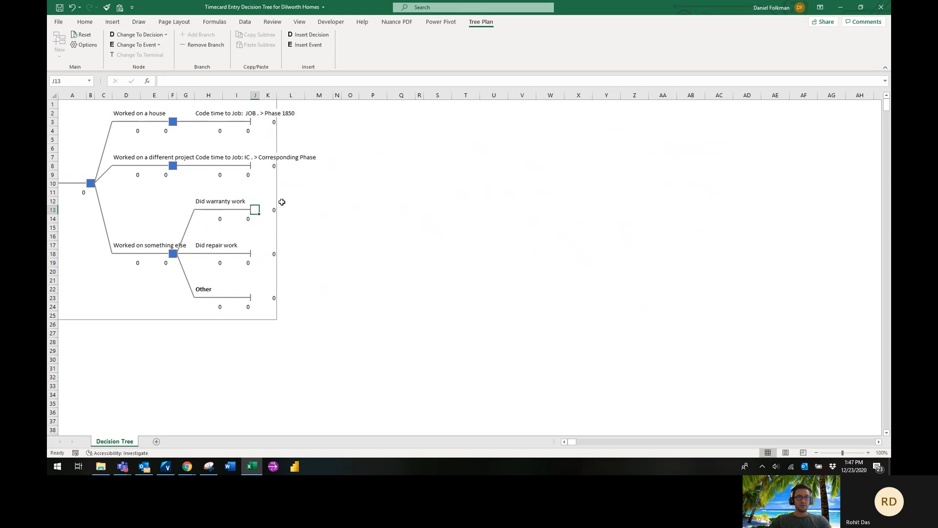
left_click(204, 47)
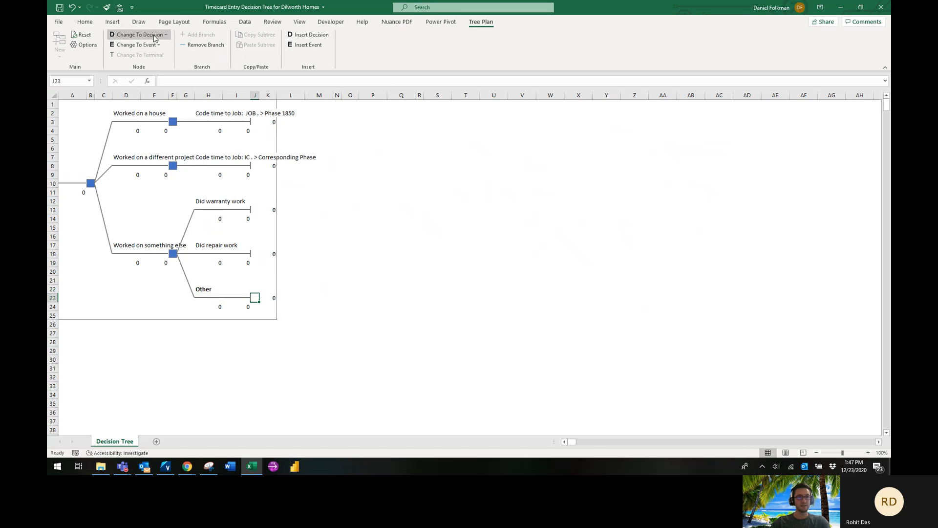
left_click(312, 35)
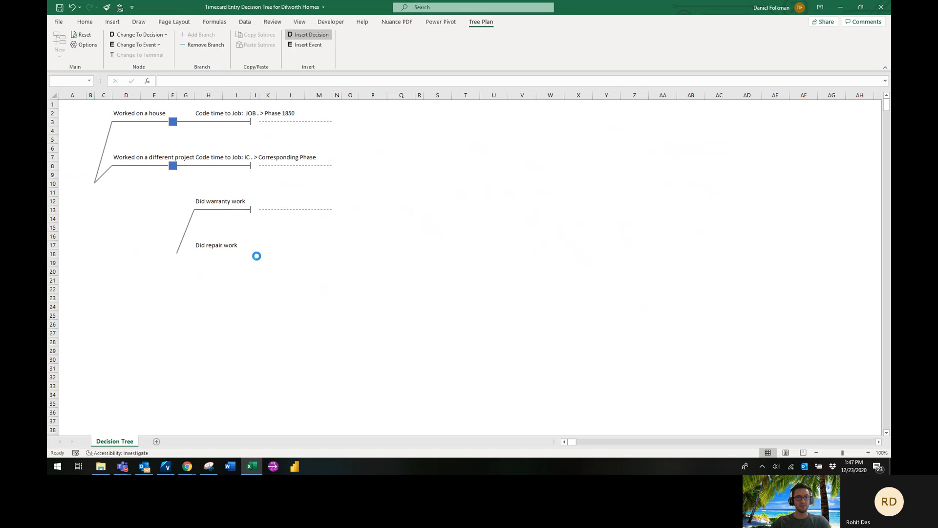
- Insert a decision at the warranty branch's end node in J13 and change the repair branch's end node in J18 to a two-branch decision
left_click(255, 211)
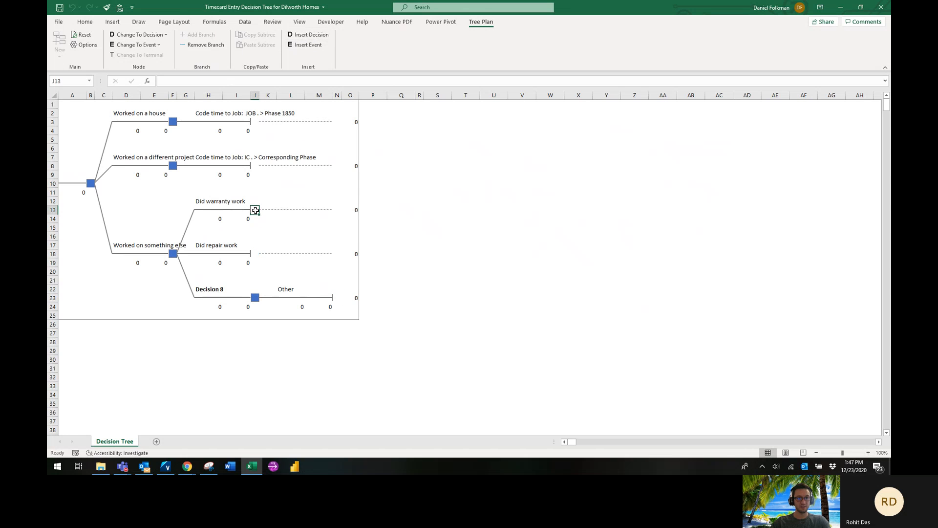
left_click(312, 35)
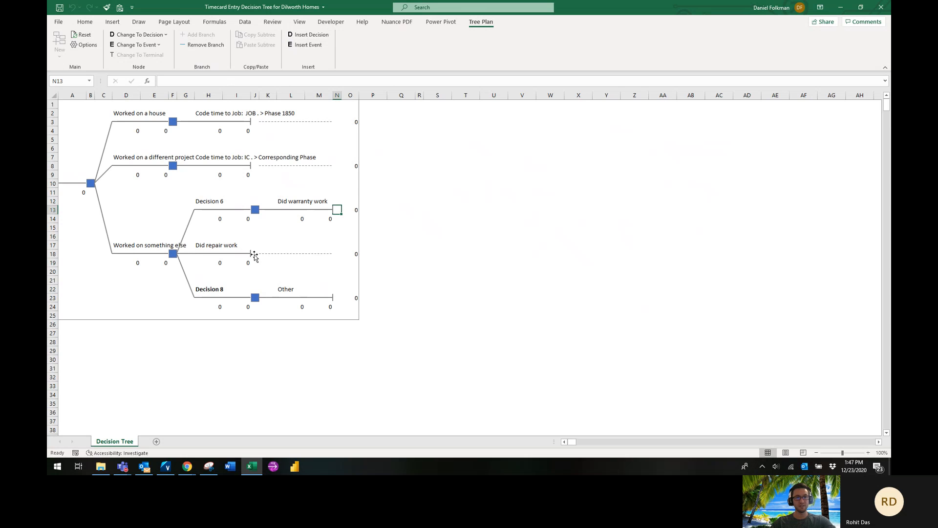
left_click(255, 255)
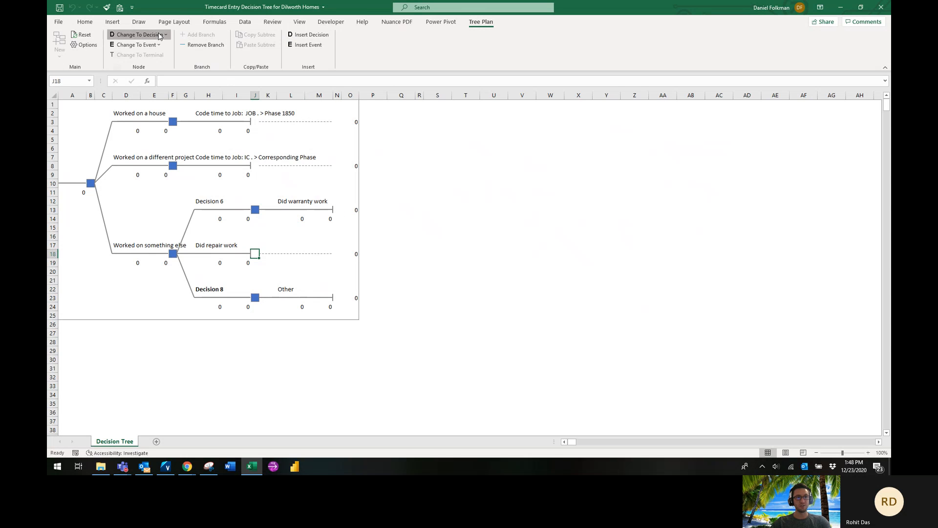
left_click(157, 35)
left_click(154, 45)
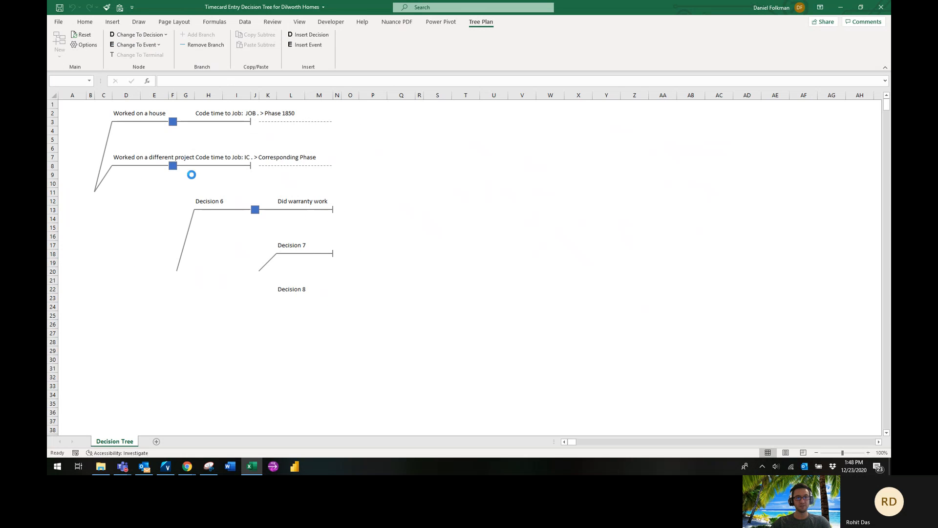
- Move the "Did warranty work" label from L12 to H12 and the "Other" label from L27 to H27, replacing the existing text
left_click(291, 201)
left_click_drag(292, 197, 218, 204)
left_click(451, 257)
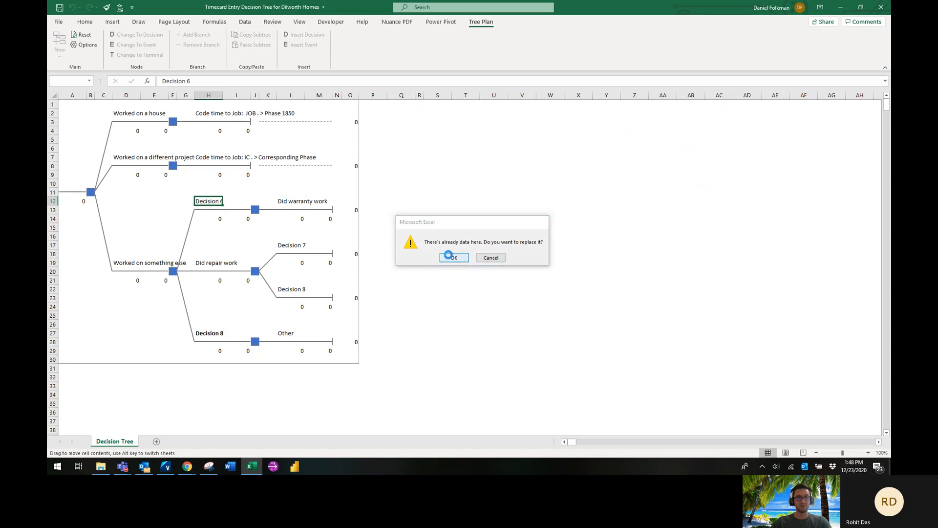
left_click(285, 333)
left_click_drag(286, 329, 215, 334)
left_click(453, 258)
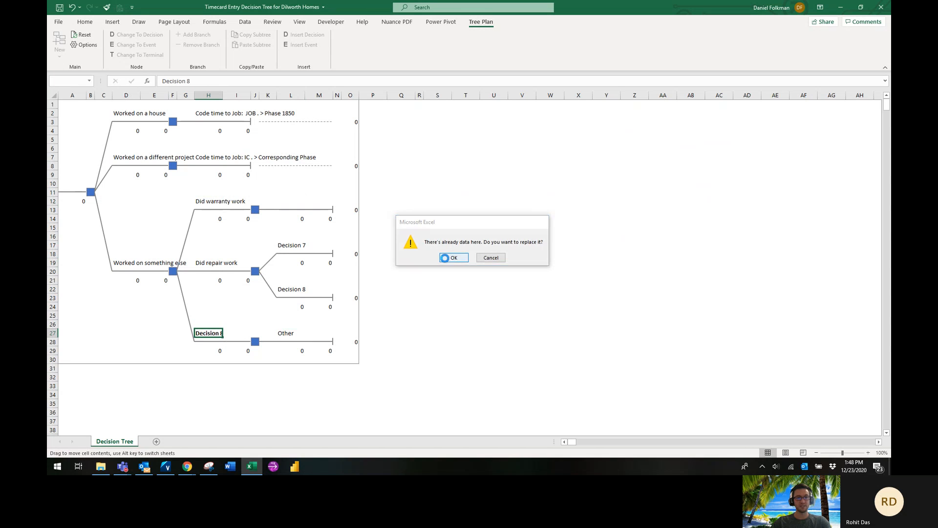
- Remove the "Decision 7" branch ending at N18 from the "Did repair work" decision
left_click(208, 263)
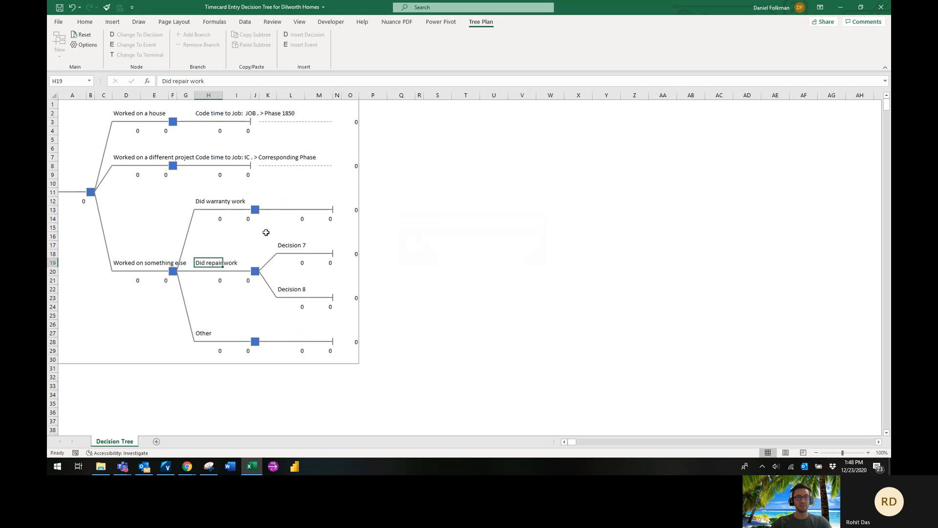
left_click(335, 254)
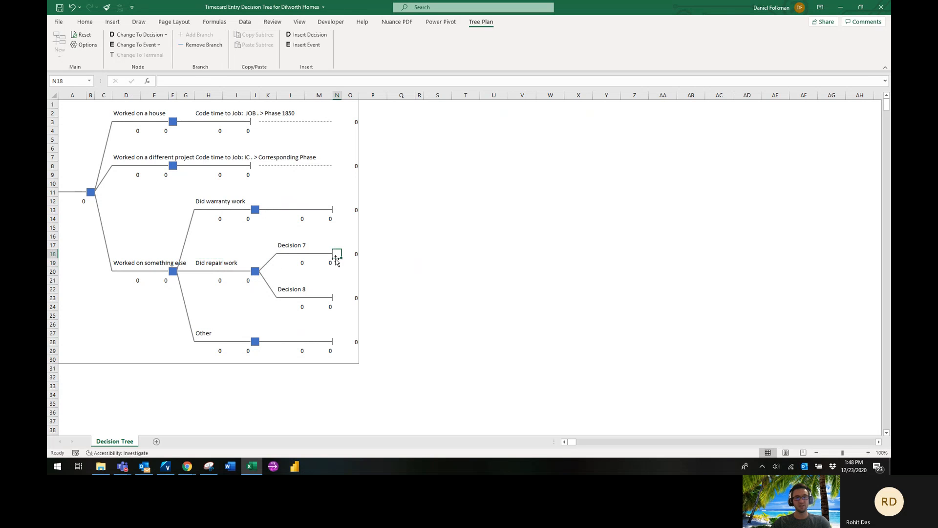
left_click(203, 46)
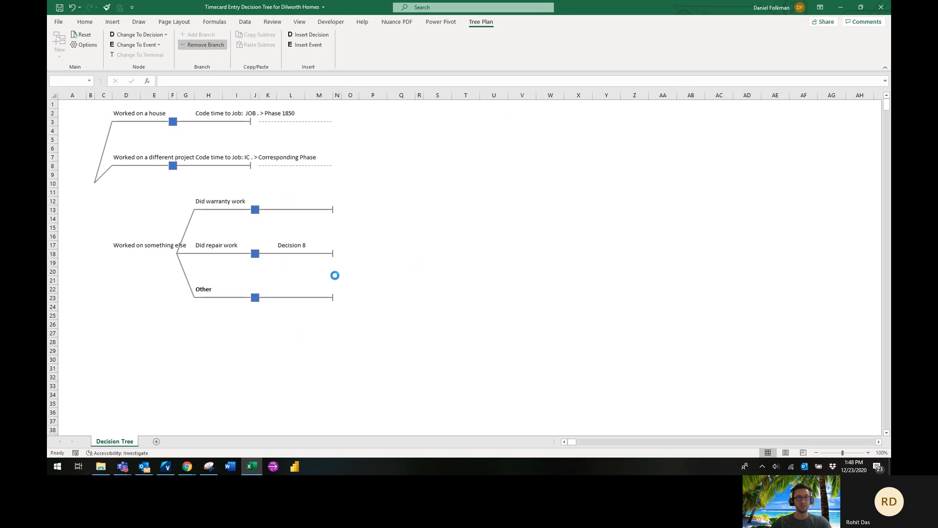
- Label the warranty outcome in L12 as "Code time to Job: SITE . > Warranty Phase"
left_click(266, 202)
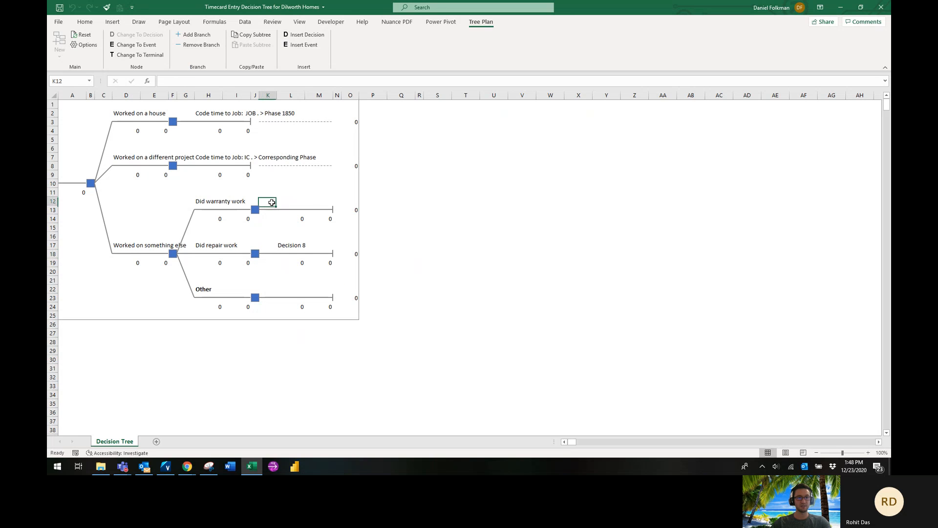
left_click(289, 201)
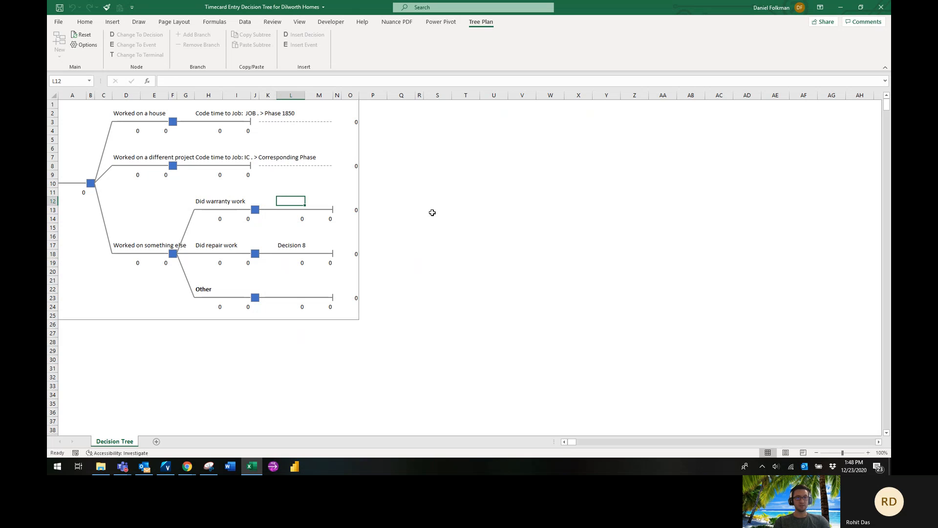
type("Code ")
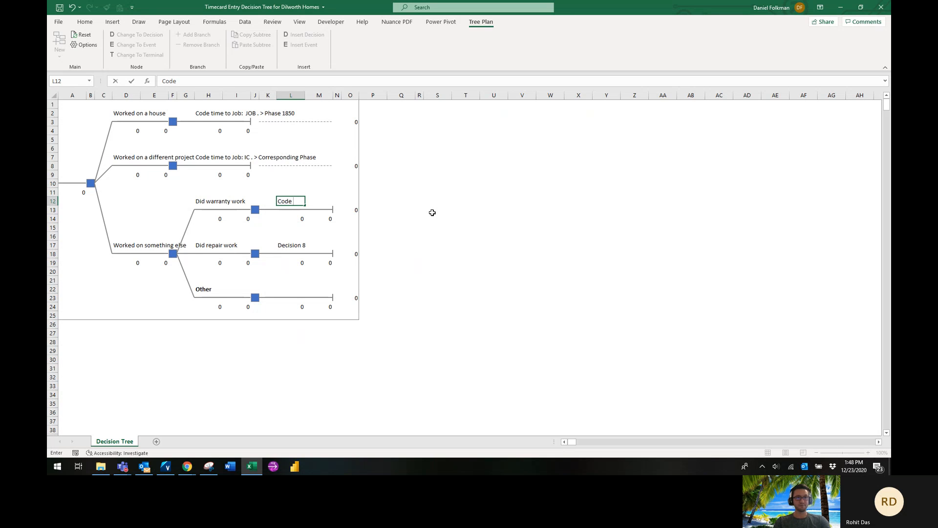
type("time to ")
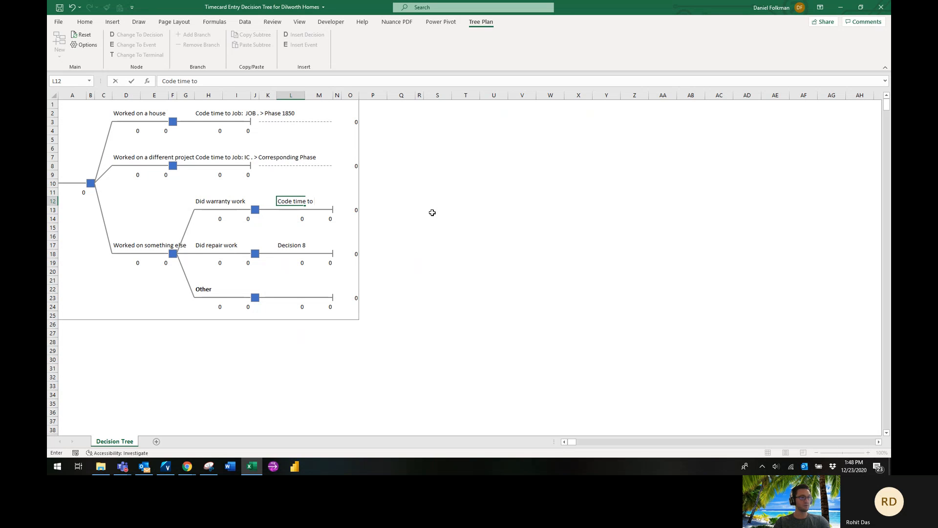
type("SITE")
key("BackSpace")
key("BackSpace")
type("Job: SITE")
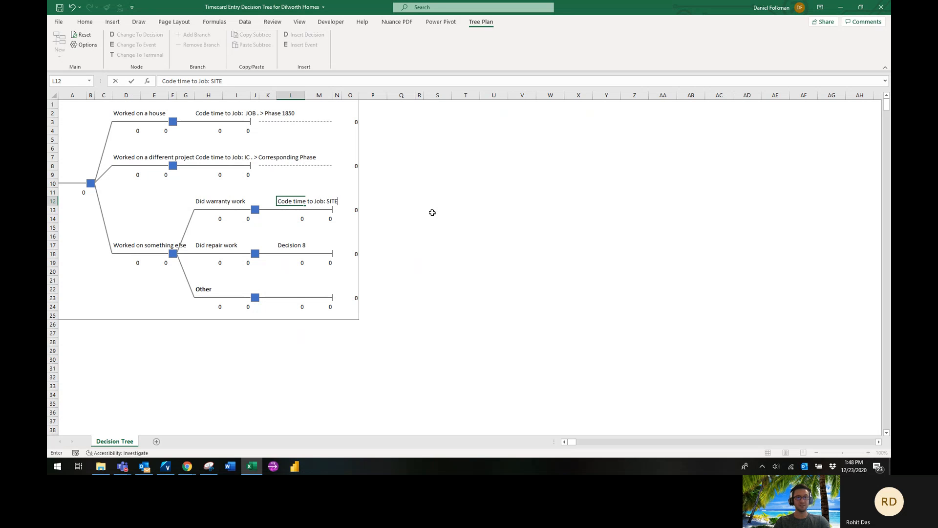
type(" . > Warranty Phase")
key("Return")
- Label the repair outcome in L17 as "Code time to Job: SITE . > Repair Phase"
key("Down")
key("Down")
key("Down")
key("Down")
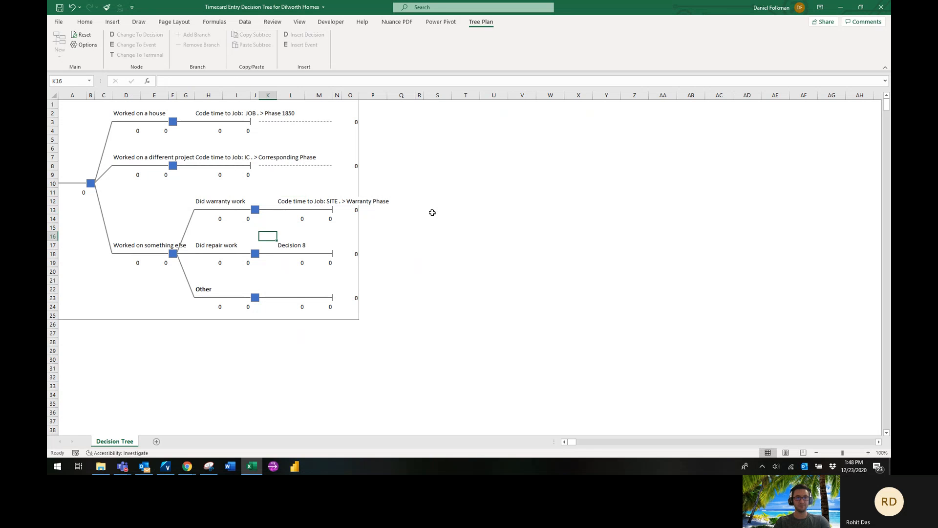
key("Right")
type("Code time to")
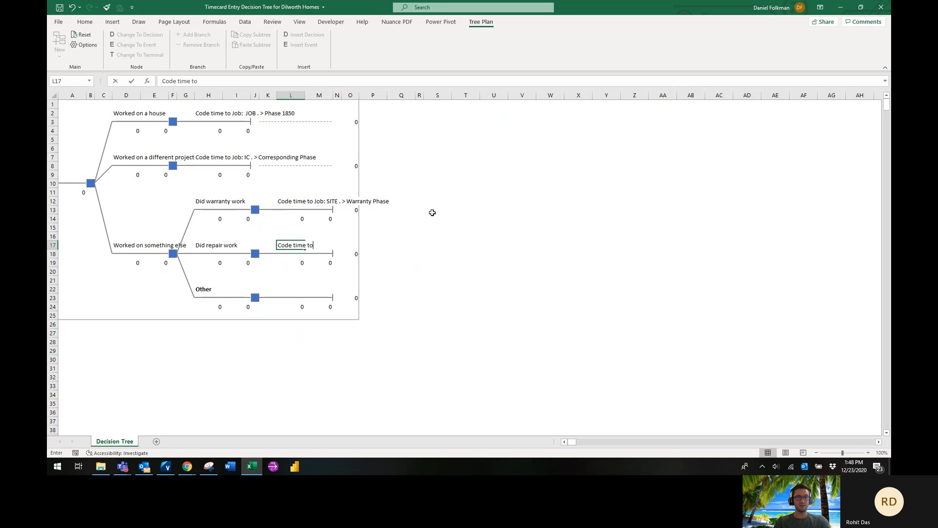
type(" Job:")
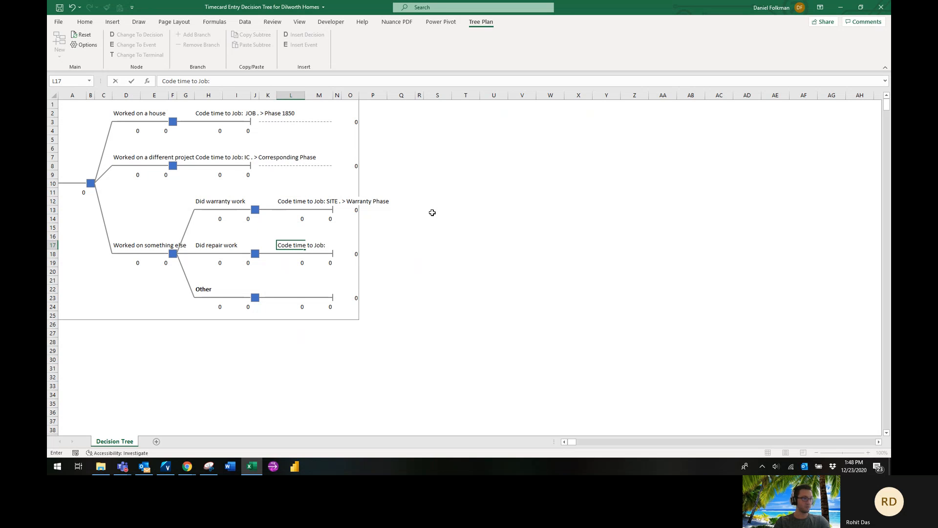
type(" SITE . >")
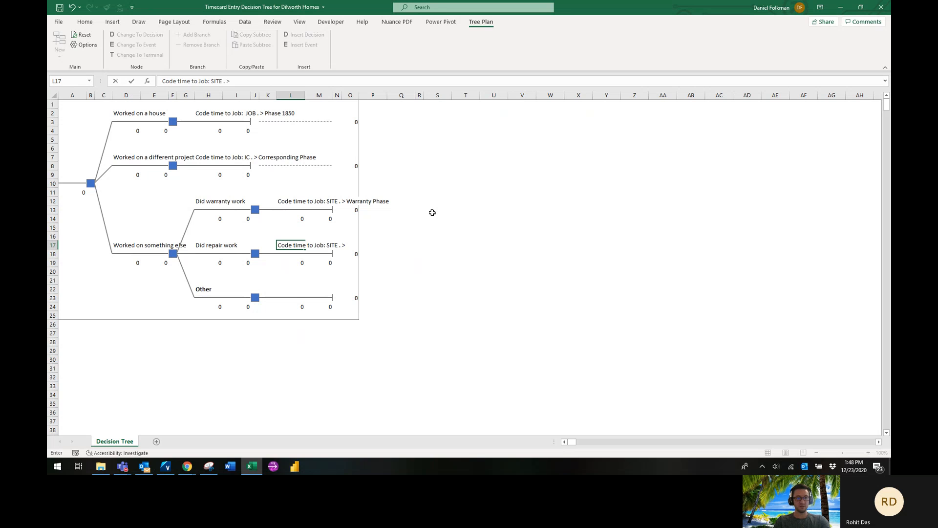
type(" Repair Phase")
key("Return")
- Extend the "Other" branch label in H22 to read "Other (Contact your supervisor)"
key("Left")
key("Down")
key("Down")
key("Down")
key("Down")
key("Right")
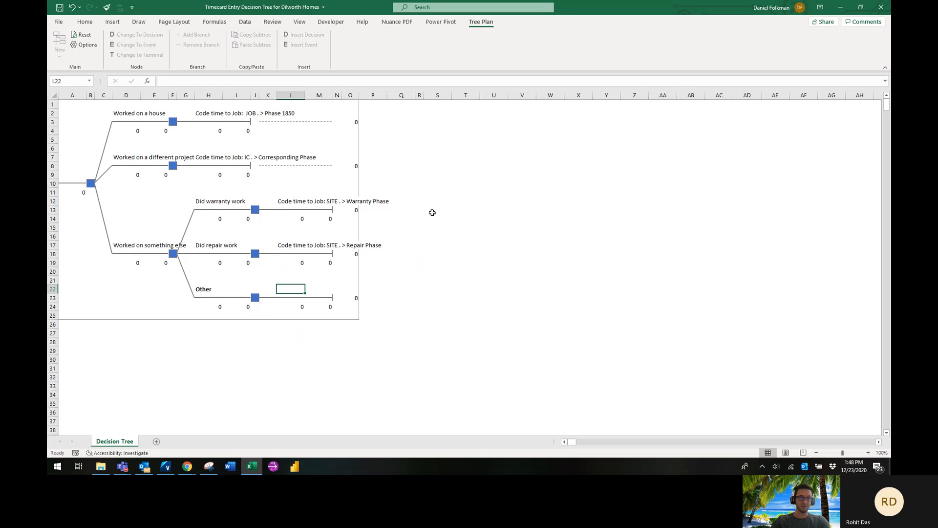
left_click(207, 289)
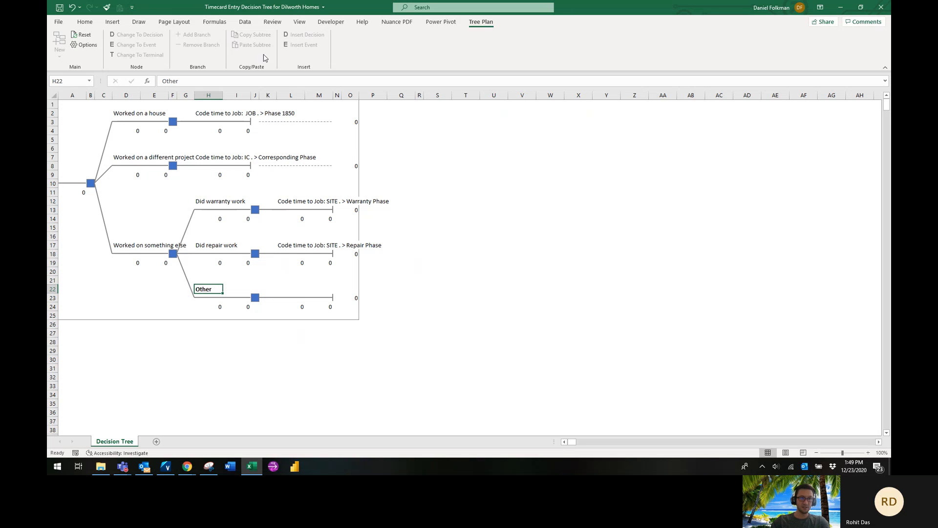
left_click(190, 81)
type("(Ca")
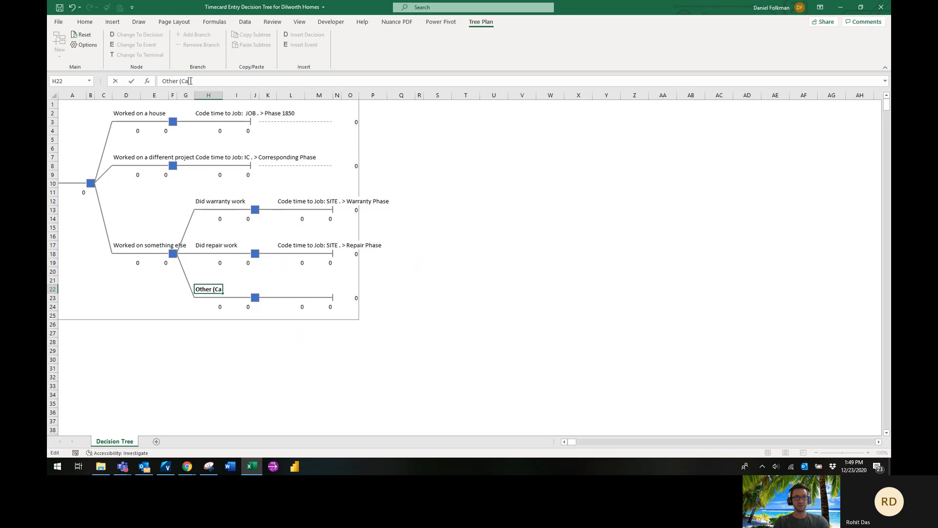
type("ontact your supervisor)")
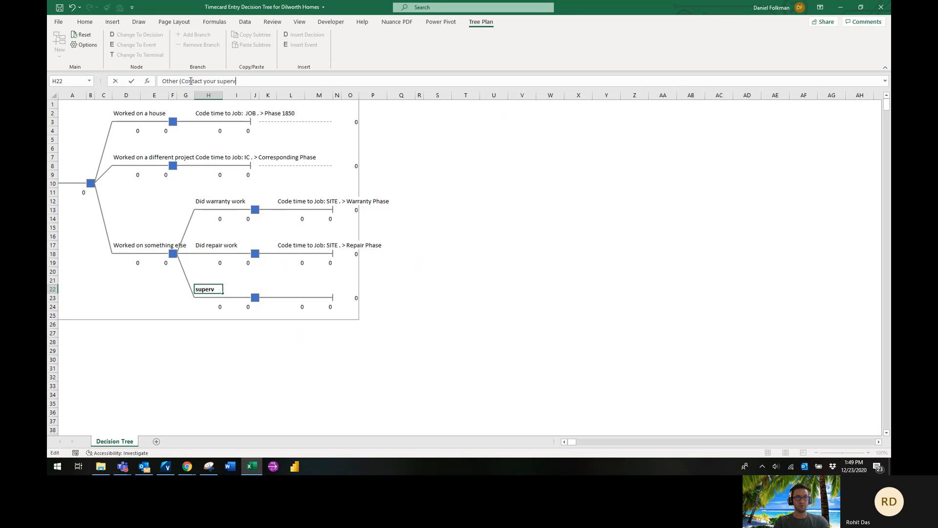
- Label the "Other" outcome in L22 as "Code time to Job: ADMIN . > Phase 100 (rare)"
key("Tab")
key("Tab")
key("Tab")
key("Tab")
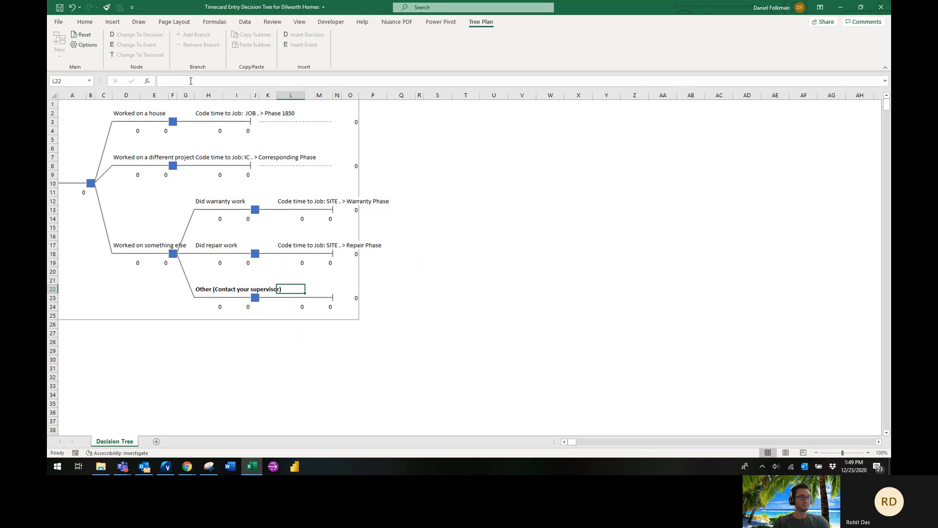
type("Code time to Job: ADMIN . > 100")
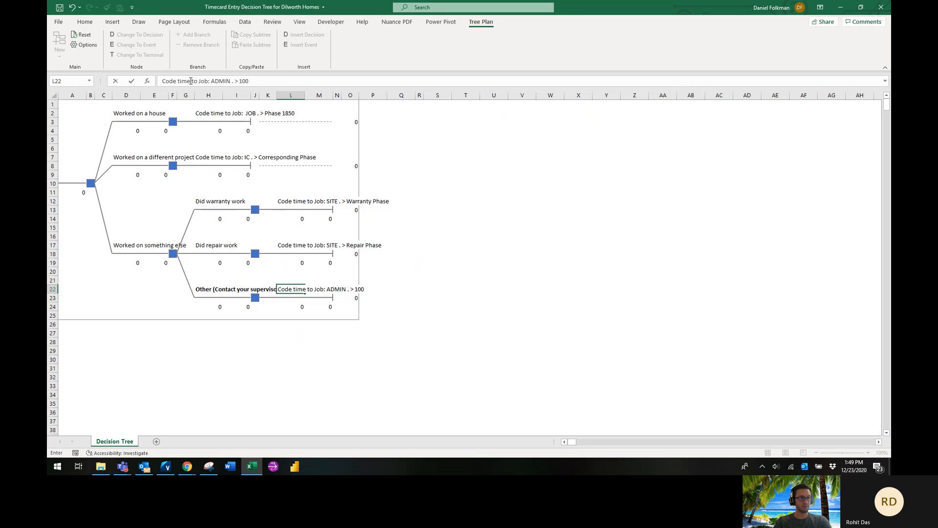
key("BackSpace")
key("BackSpace")
key("BackSpace")
type("Phase 100 (rare")
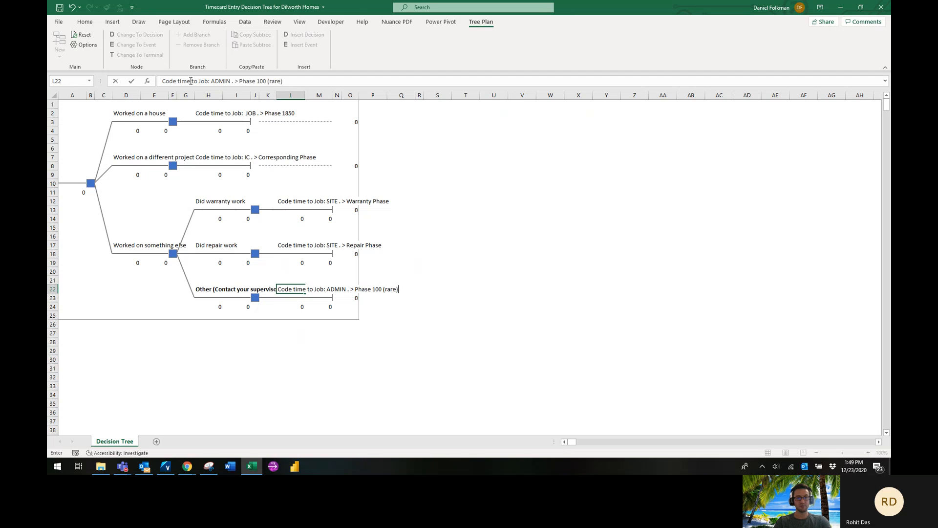
- Replace "Contact" with "Call" in the "Other" branch label in H22
key("Left")
key("Left")
key("Left")
key("Left")
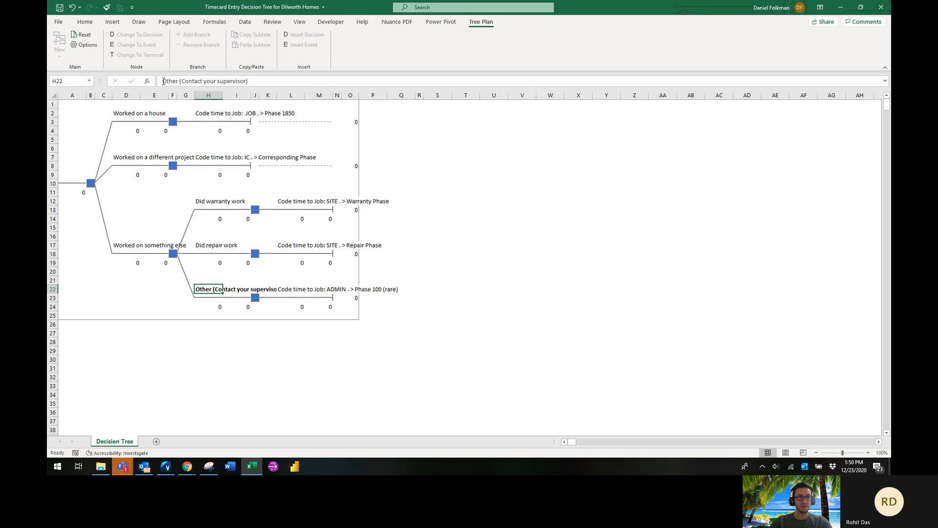
left_click_drag(203, 81, 181, 81)
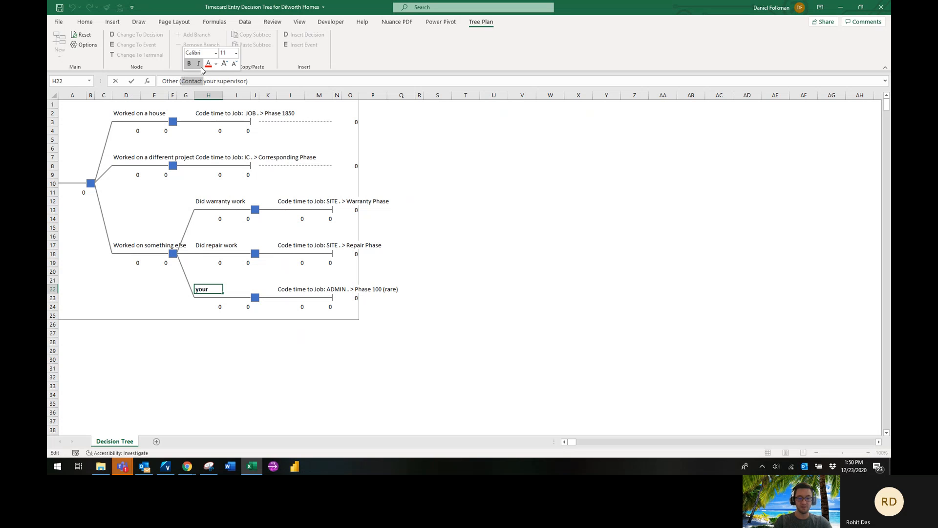
type("Call")
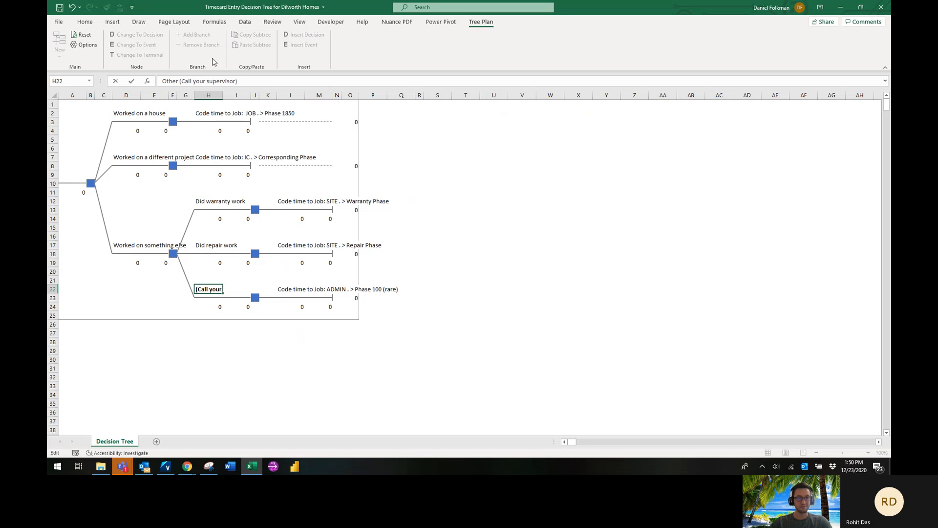
key("Tab")
- Replace "supervisor" with "approver" in the H22 label so it reads "Other (Call your approver)"
left_click(212, 290)
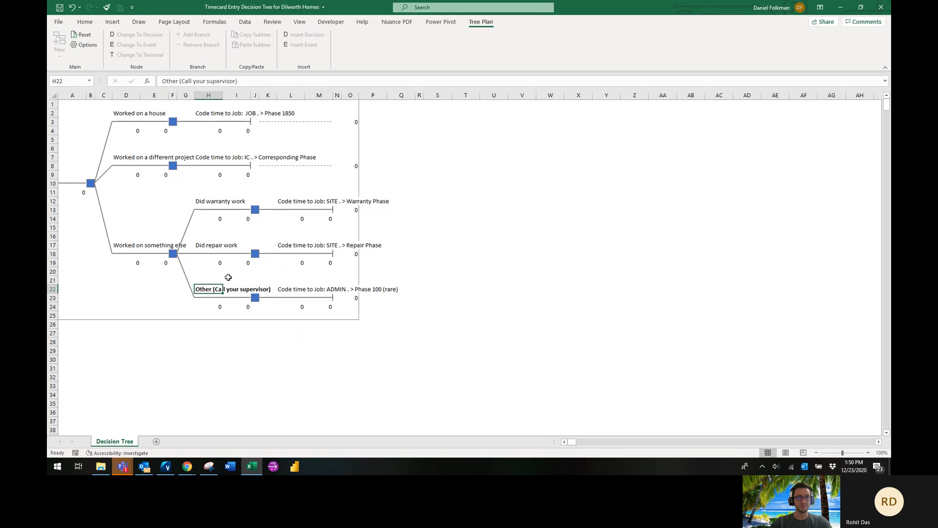
double_click(221, 82)
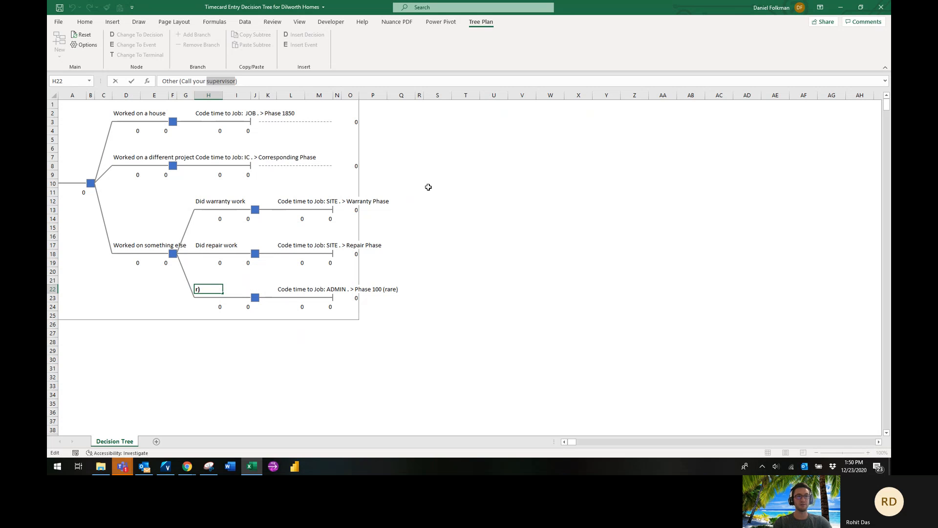
type("approver")
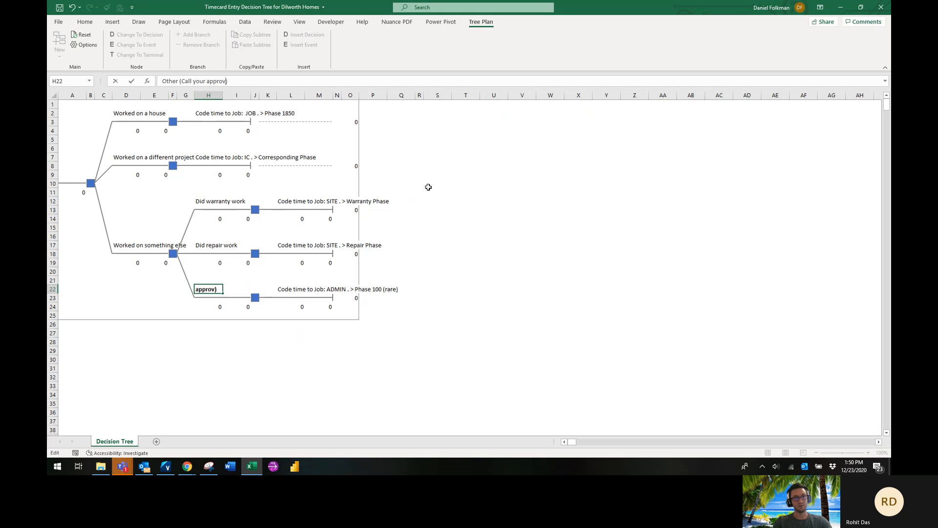
key("ctrl+Return")
key("Tab")
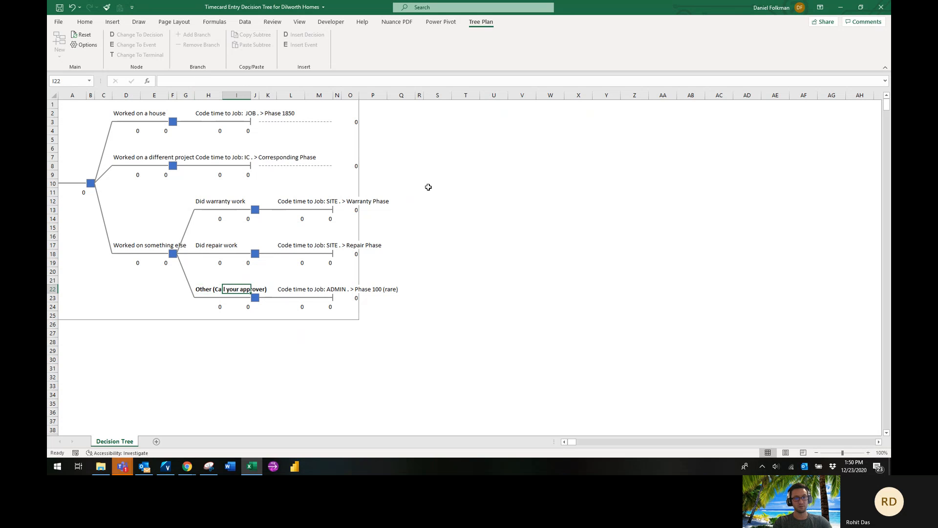
key("Tab")
key("Tab")
key("Tab")
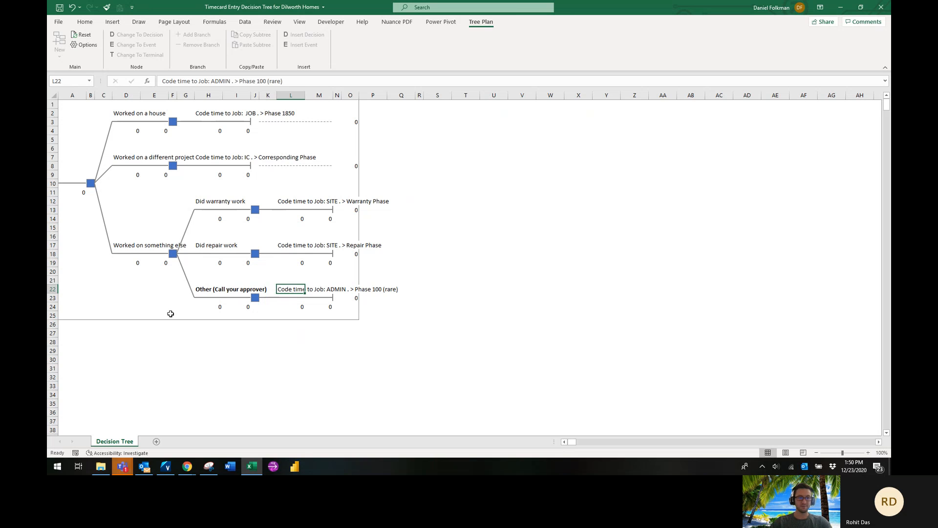
- Remove the bold formatting from the "Other (Call your approver)" label in H22
left_click(202, 291)
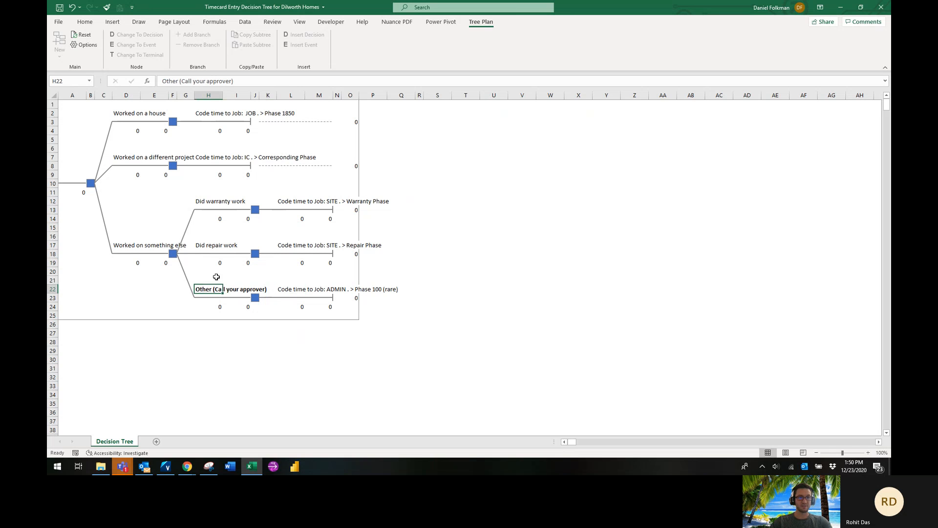
left_click(84, 21)
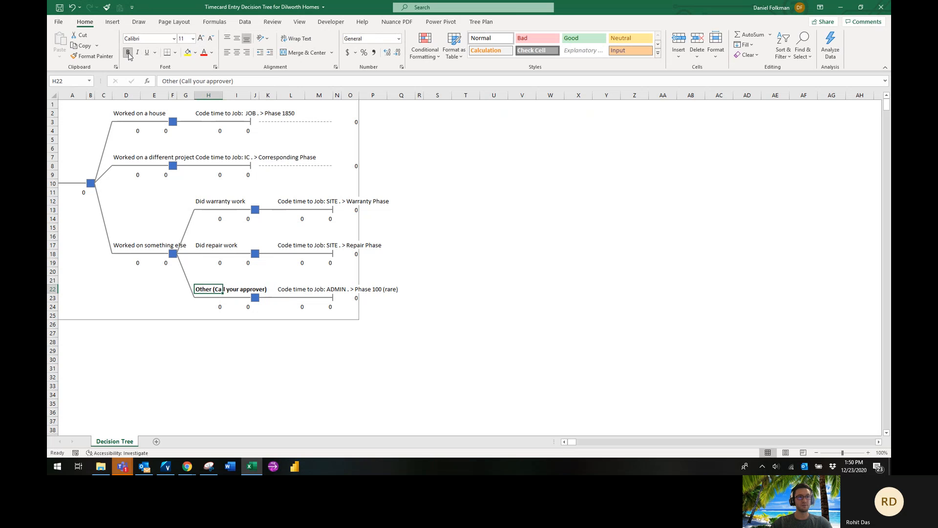
left_click(437, 209)
- Enter the root question "What did you spend your time on today?" in A9
left_click(69, 176)
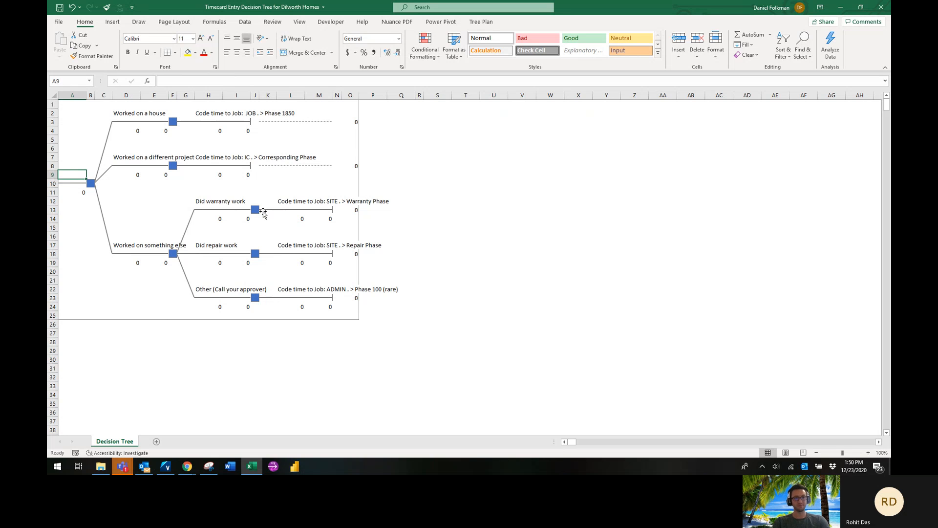
type("What did you spend your time on today?")
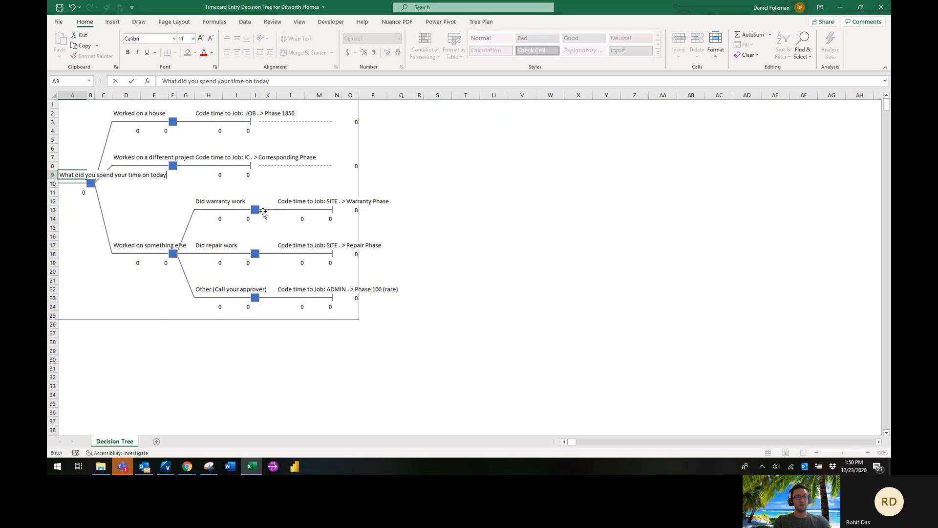
key("ctrl+Return")
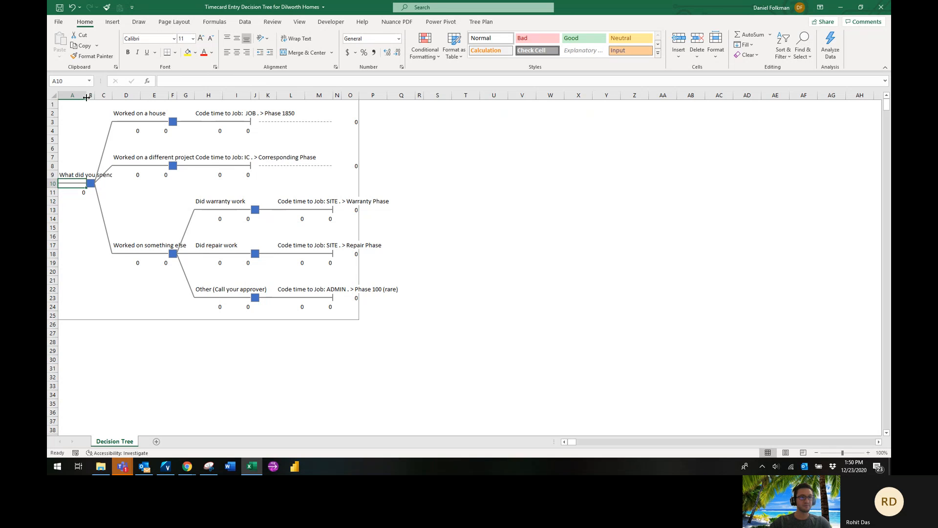
- Widen column A until the full root question fits before the first decision node, and save the workbook
left_click_drag(85, 97, 143, 171)
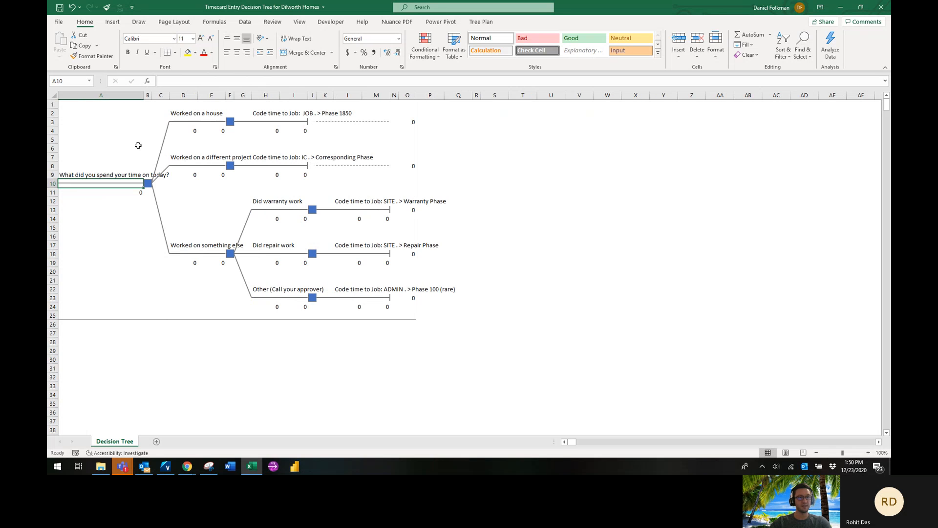
left_click_drag(146, 94, 170, 95)
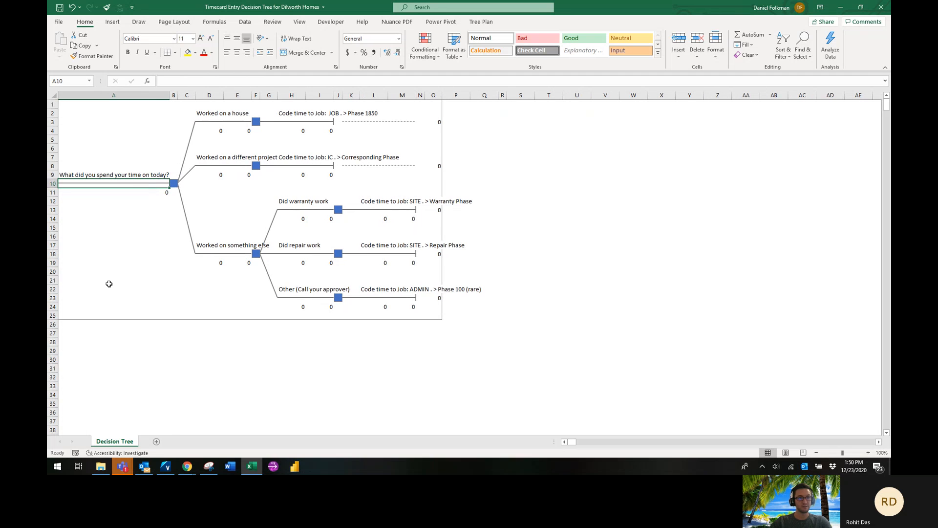
left_click(108, 282)
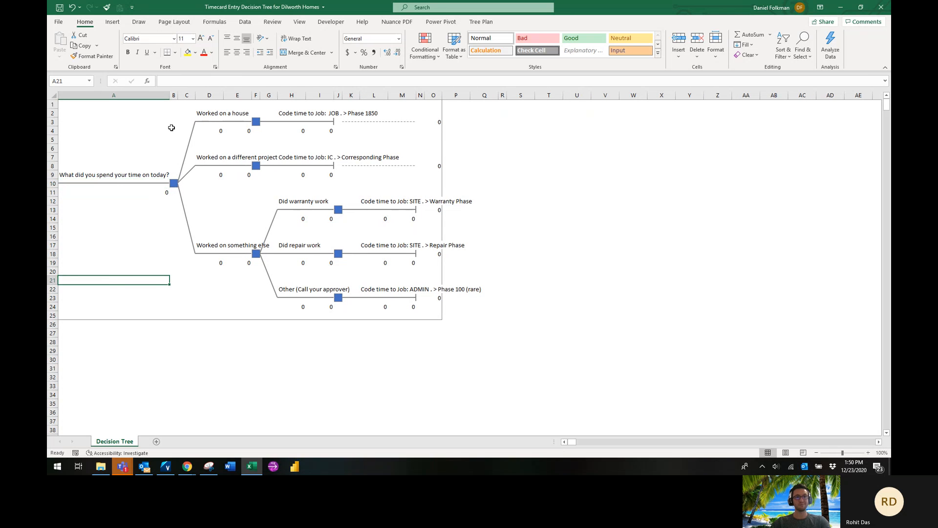
key("ctrl+s")
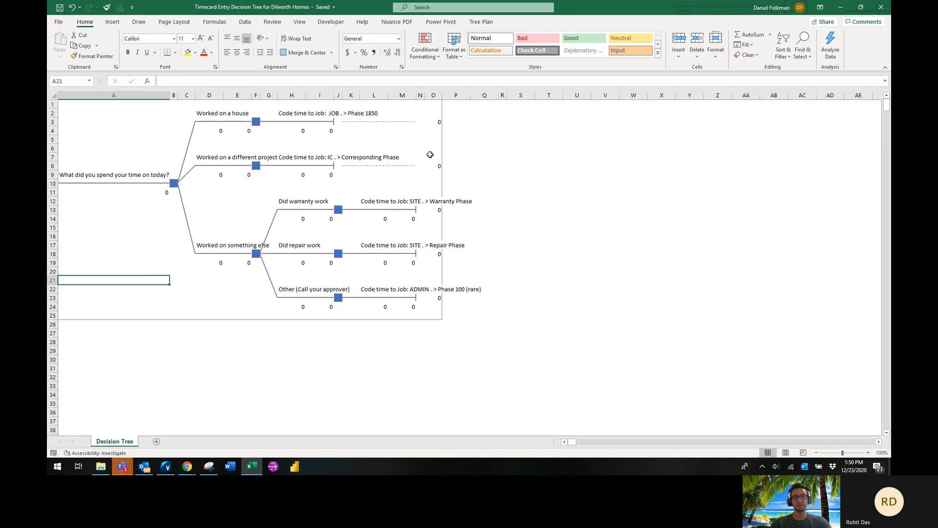
- Clear the zeros from the payoff cells O3:O23 and beneath the "Worked on a house" branch in row 4
left_click_drag(435, 123, 435, 299)
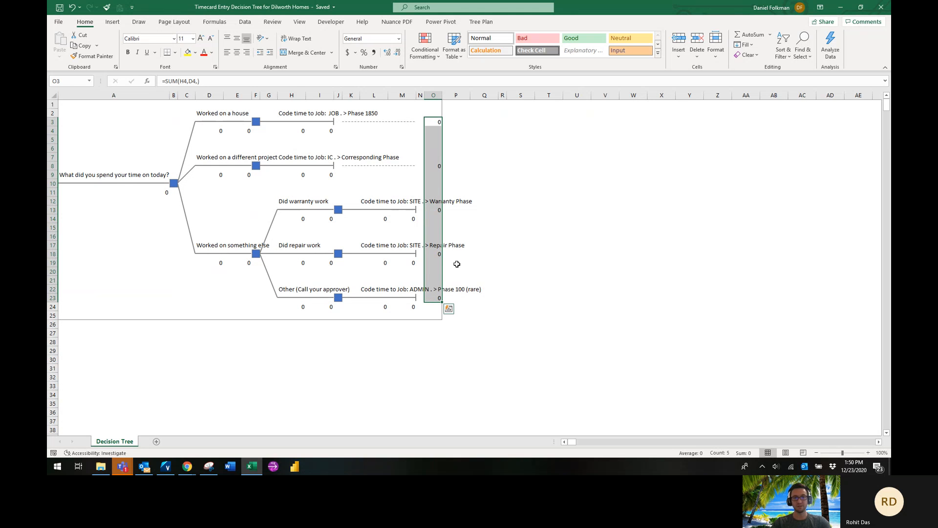
key("Delete")
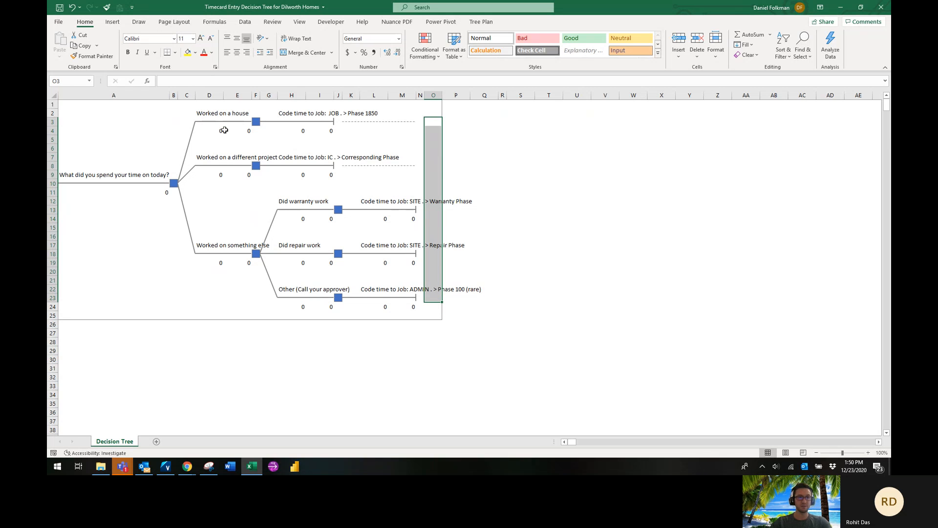
left_click_drag(223, 130, 334, 131)
key("Delete")
- Delete the dashed connector lines following the "Worked on a house" and "Worked on a different project" outcomes
left_click(379, 122)
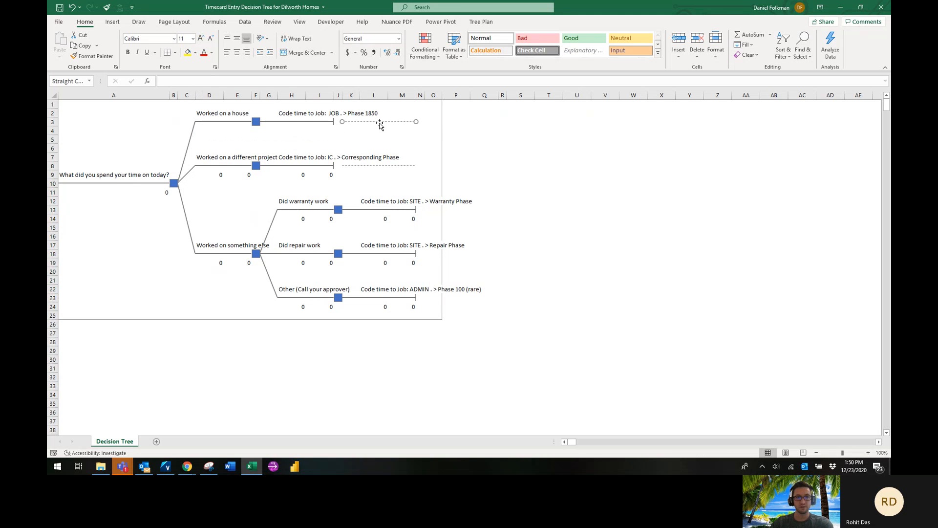
key("Delete")
left_click(379, 165)
key("Delete")
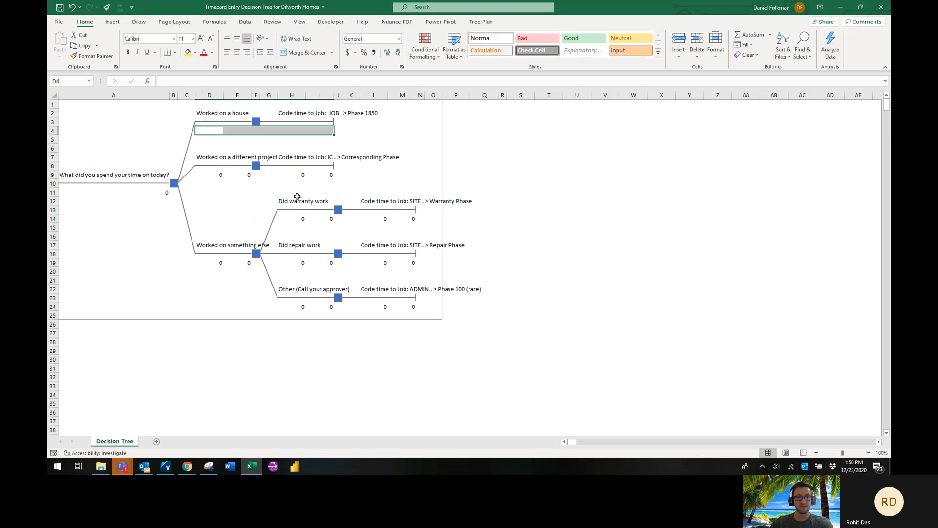
- Clear the remaining zeros beneath the root node, the "Worked on a different project" and "Worked on something else" branches, and the three sub-branches
left_click_drag(217, 175, 333, 175)
key("Delete")
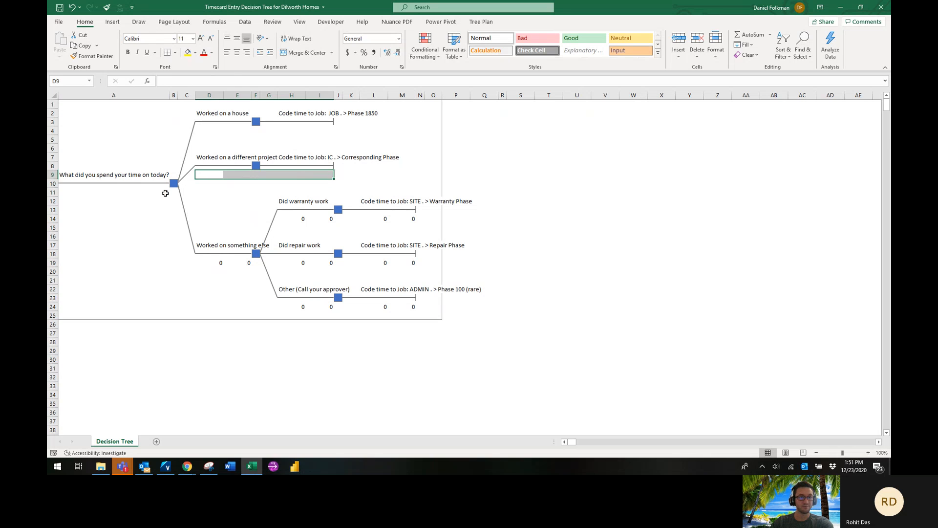
left_click(165, 193)
left_click_drag(218, 263, 249, 262)
left_click_drag(307, 219, 411, 219)
key("Delete")
left_click_drag(306, 263, 411, 263)
key("Delete")
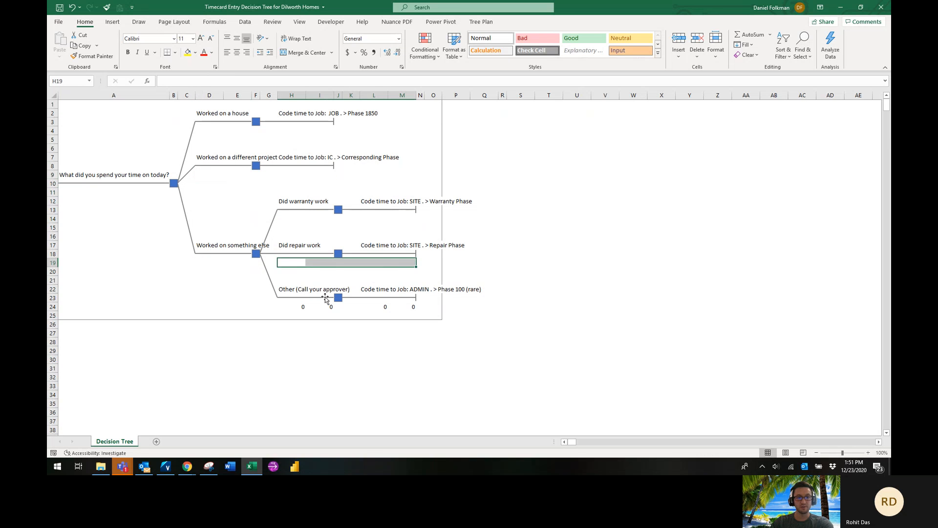
left_click_drag(304, 307, 395, 307)
key("Delete")
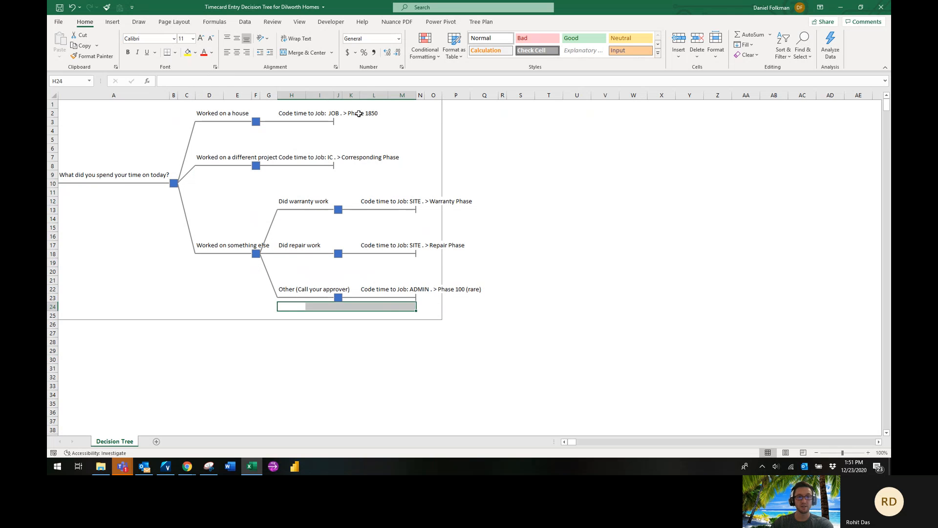
- Bold all five "Code time to Job" outcome labels in columns H and L, and save the workbook
left_click_drag(395, 113, 366, 308)
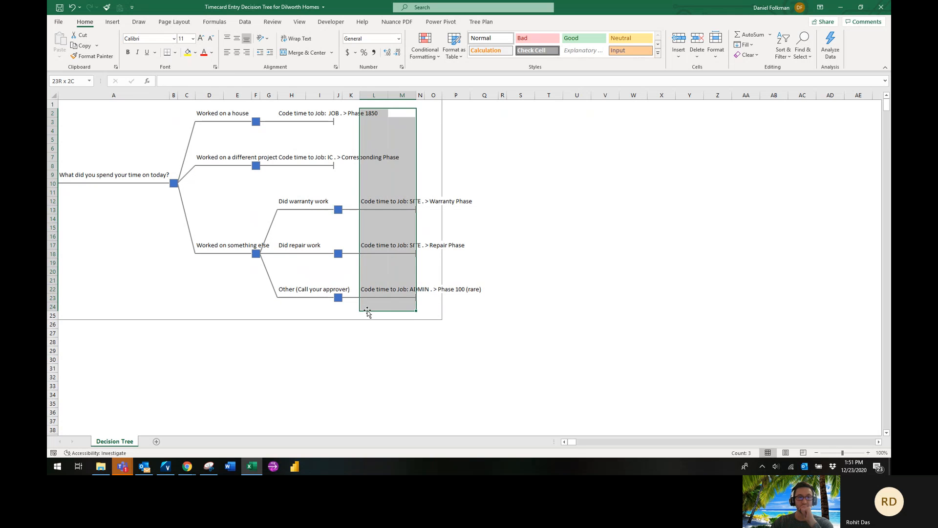
left_click(128, 52)
left_click_drag(288, 114, 385, 176)
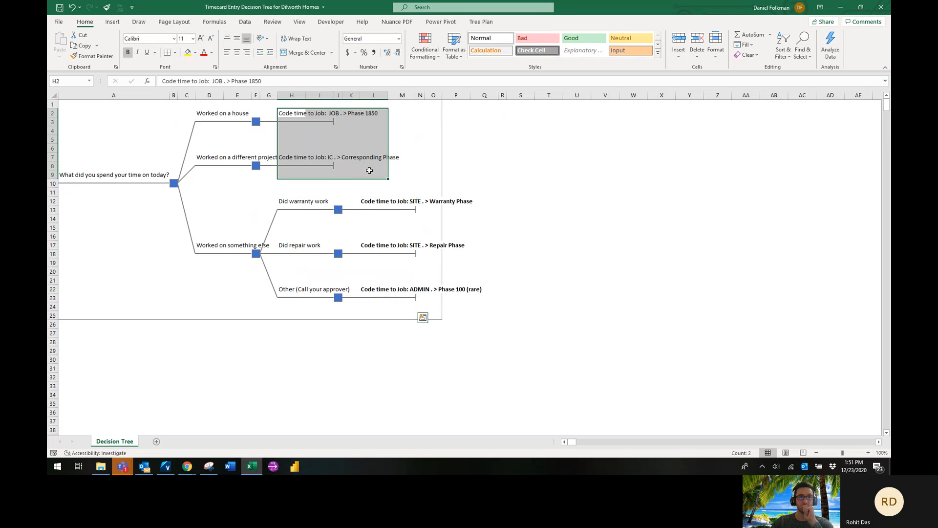
left_click(128, 53)
left_click(485, 131)
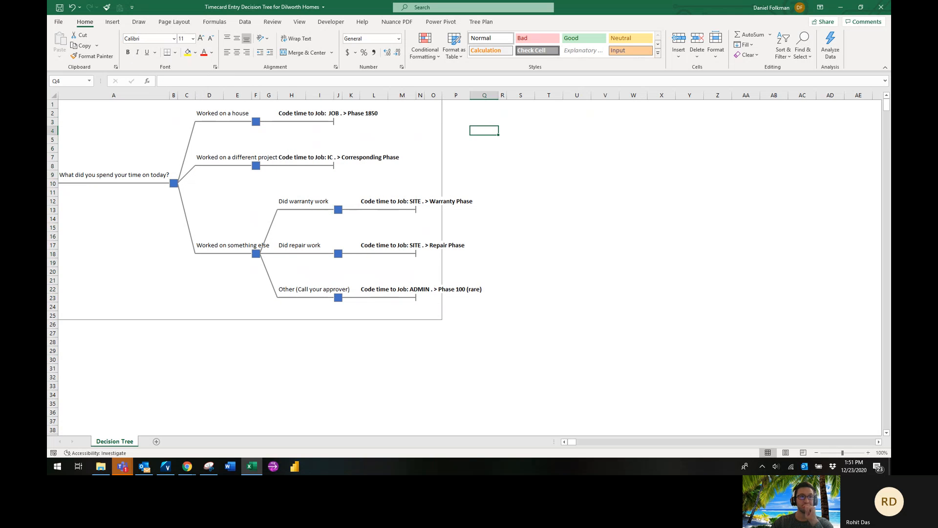
left_click(59, 8)
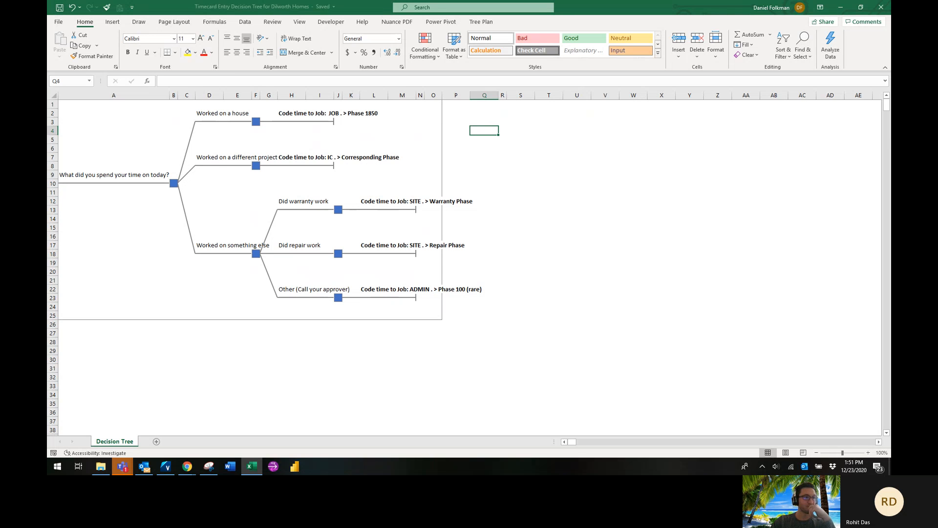
- Check the decision tree's print preview and widen column O so the tree's border encloses the longest outcome labels
left_click(521, 175)
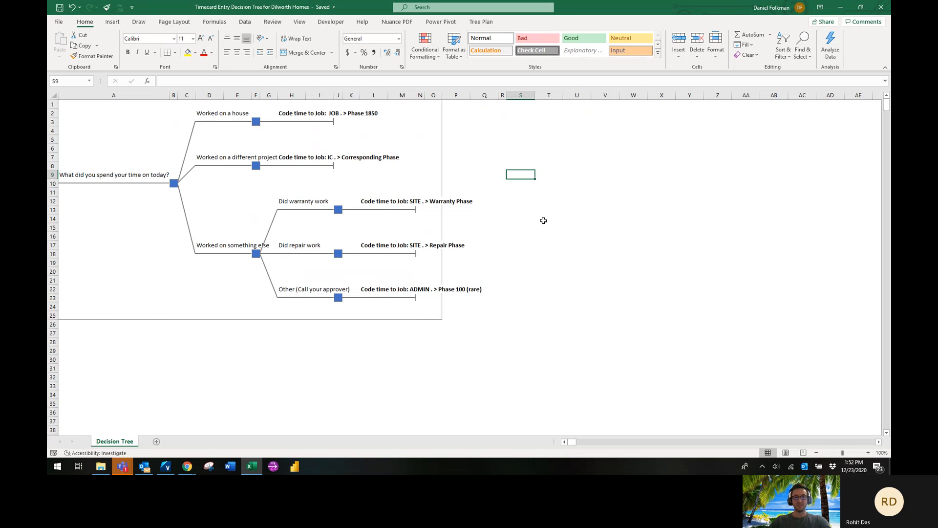
left_click(544, 220)
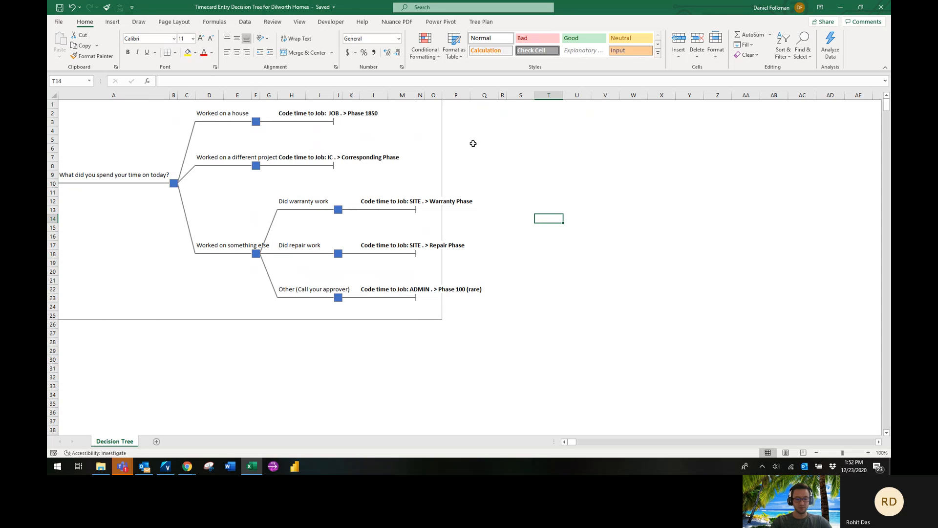
key("ctrl+p")
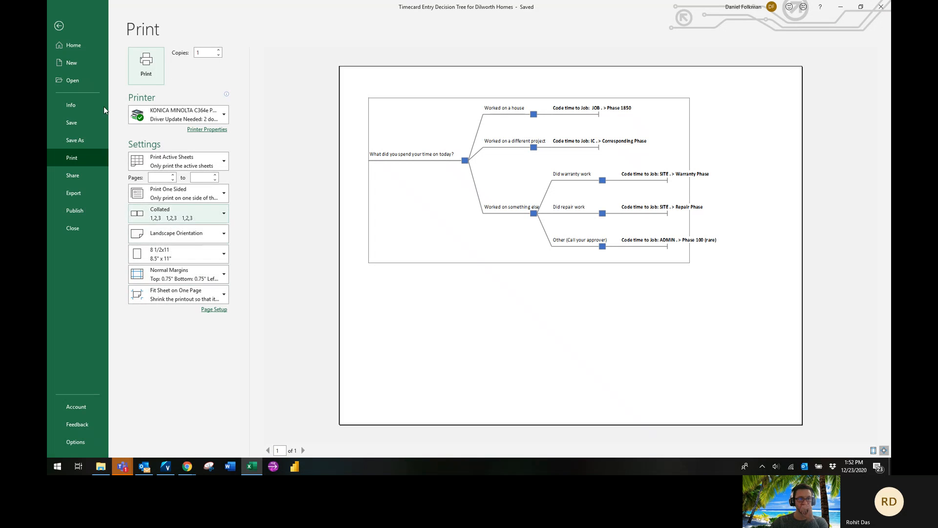
left_click(58, 25)
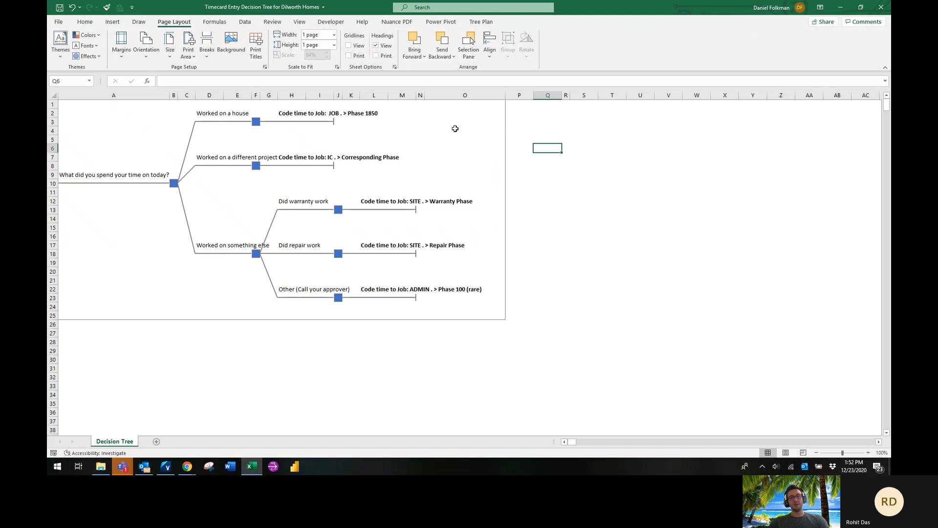
- Save the workbook with the adjusted decision tree layout
left_click(455, 128)
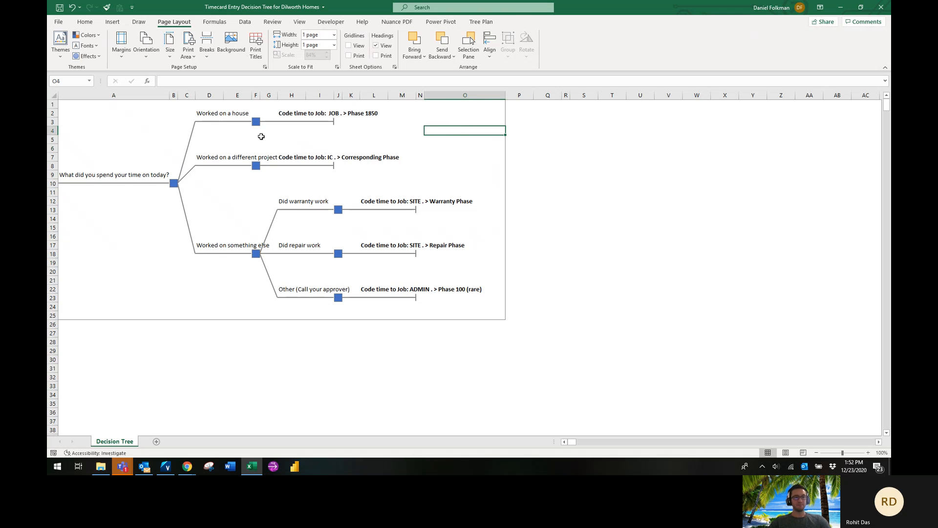
key("ctrl+s")
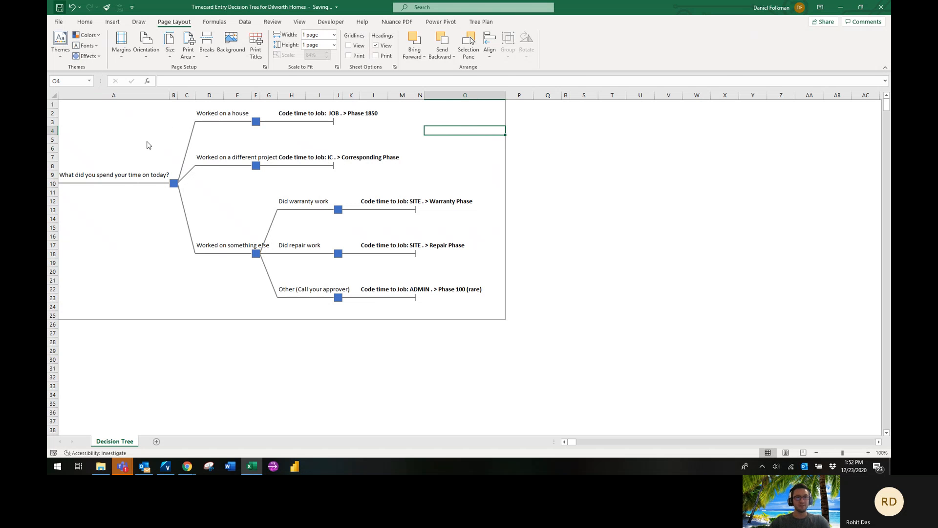